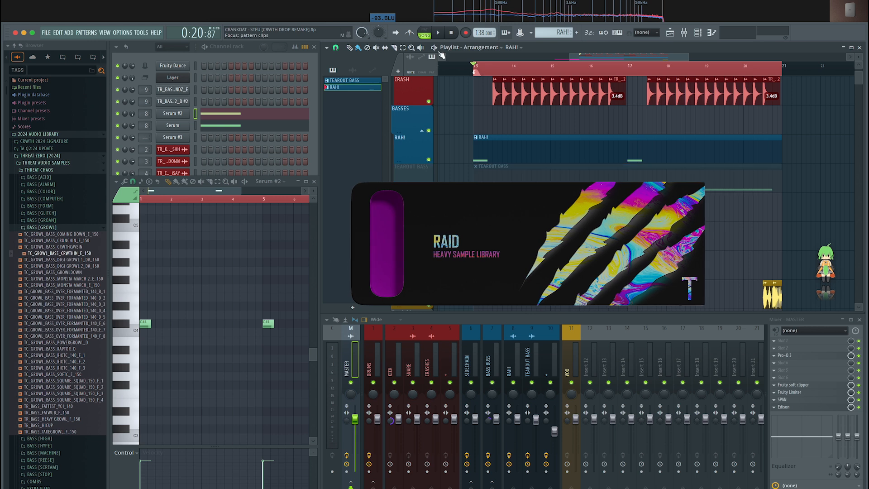
- Mute the RAH! bass, the snare and the lower crash tracks in the playlist
left_click(428, 159)
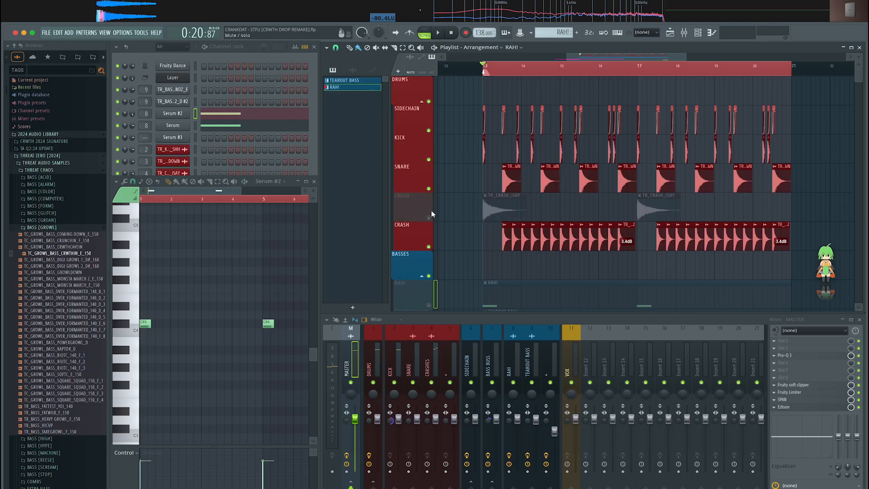
left_click(429, 189)
left_click(429, 246)
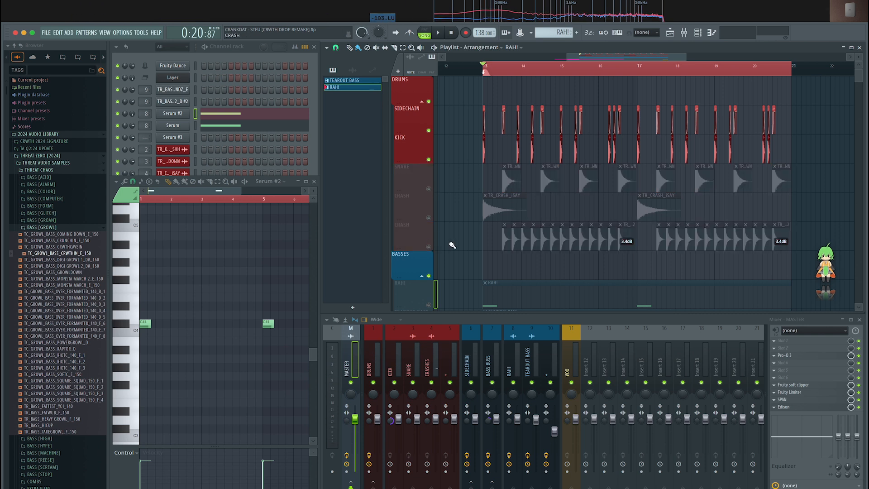
- Unmute the SNARE track and play the kick and snare pattern from bar 13
scroll(505, 223, "up", 3)
scroll(490, 180, "up", 2)
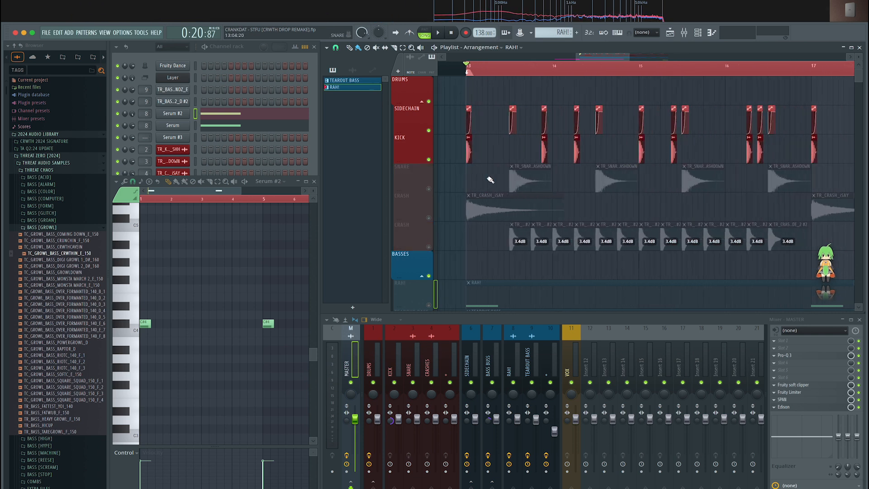
scroll(490, 180, "up", 2)
left_click(429, 188)
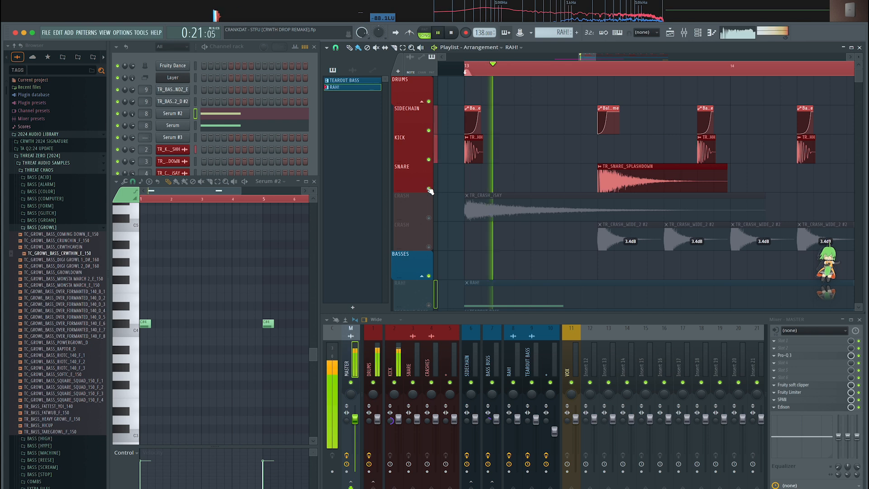
scroll(468, 201, "up", 2)
scroll(469, 201, "down", 2)
key("space")
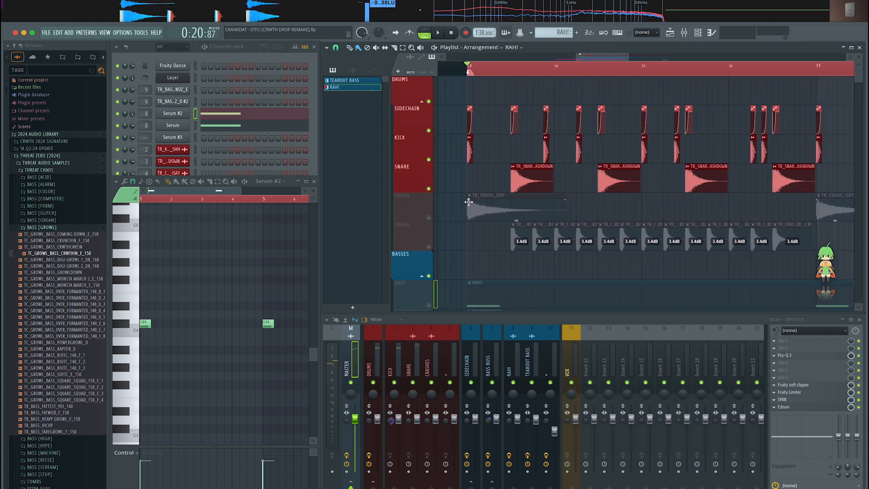
key("space")
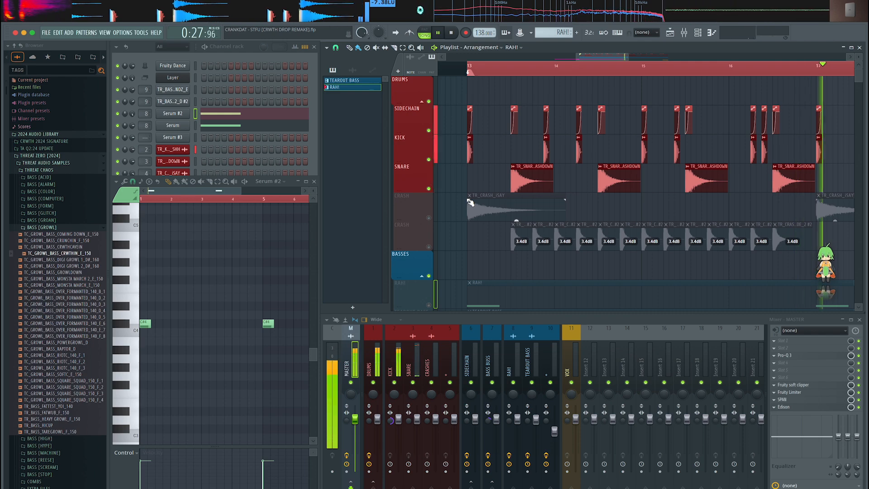
key("space")
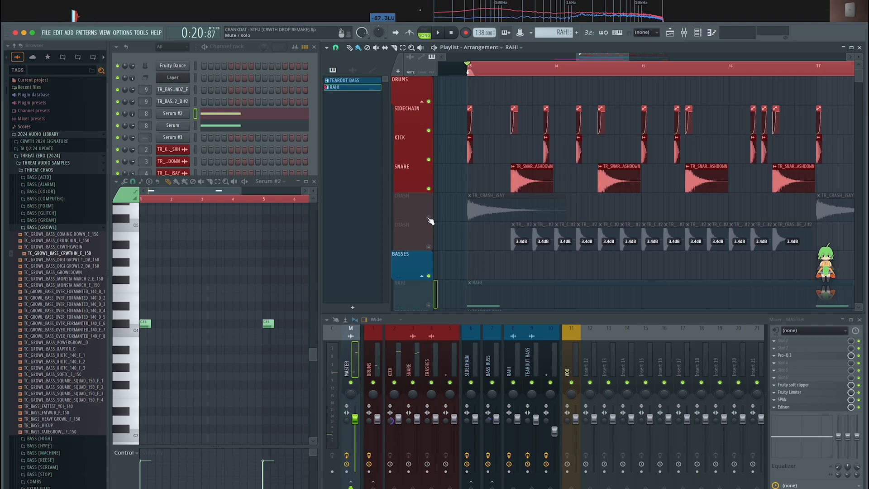
- Unmute both CRASH tracks and play the full drum pattern from bar 13
left_click(429, 218)
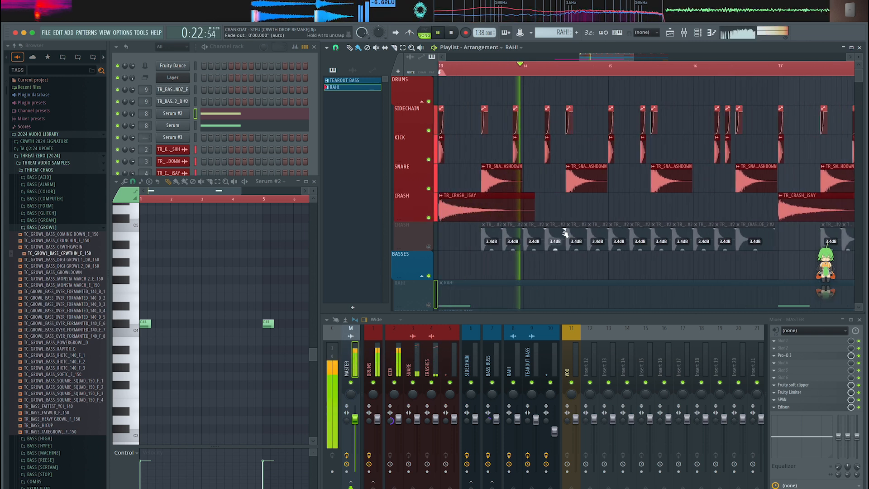
left_click(429, 246)
key("space")
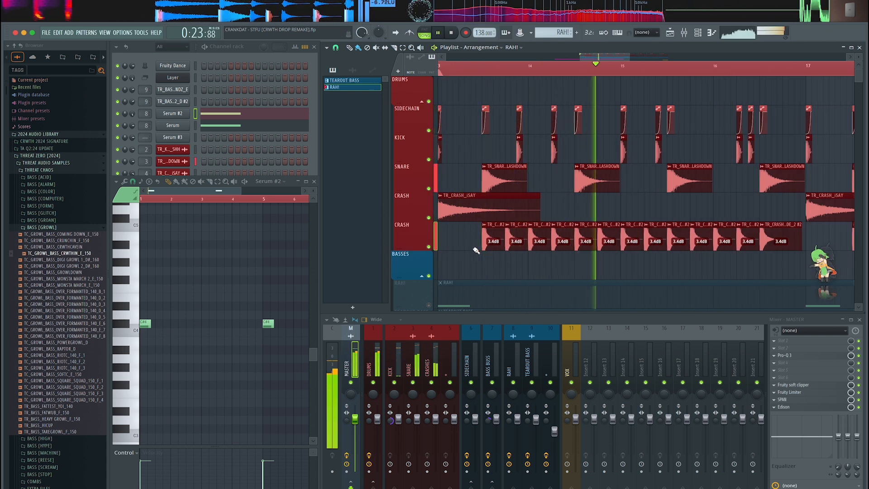
scroll(476, 251, "down", 2)
key("space")
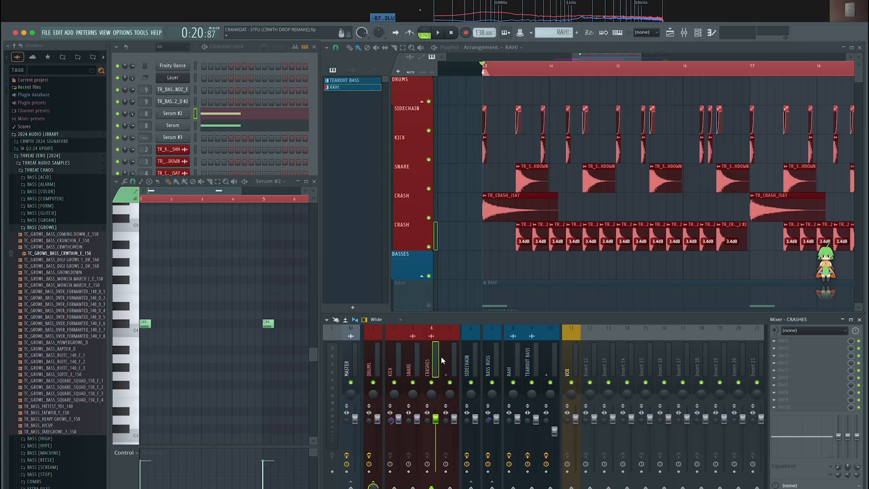
- Open the Fruity Limiter on the DRUMS mixer track and examine its loudness settings
left_click(446, 362)
left_click(376, 358)
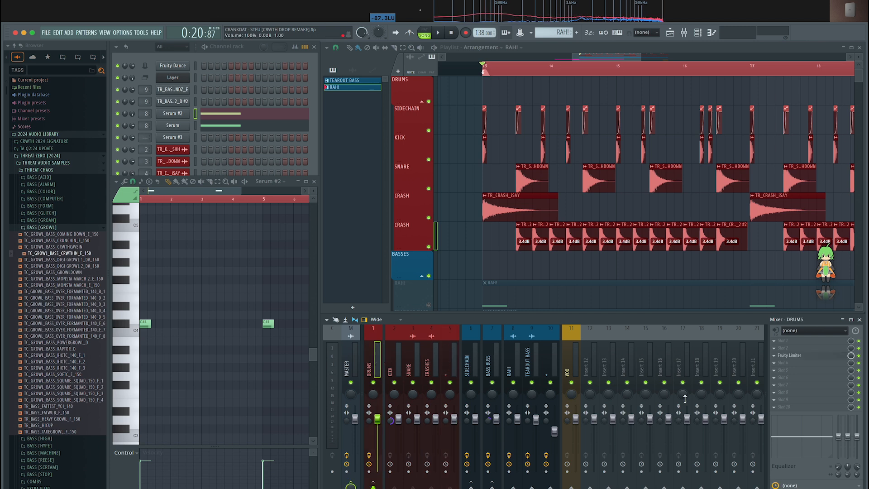
left_click(827, 356)
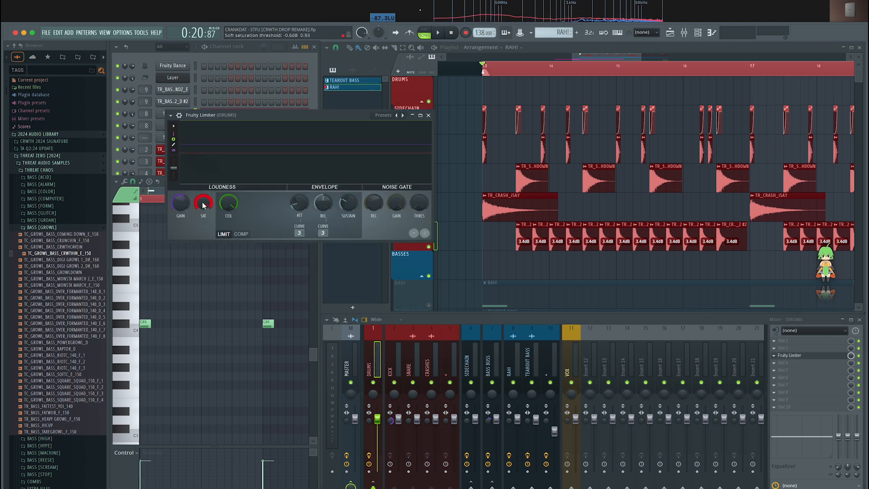
left_click_drag(263, 119, 264, 120)
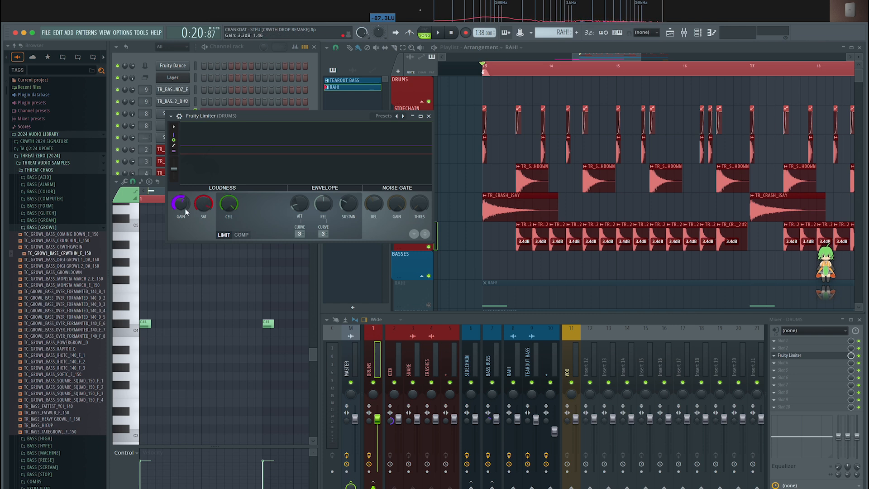
- Play the drum pattern repeatedly, checking the limiter display and the DRUMS and master level meters
key("space")
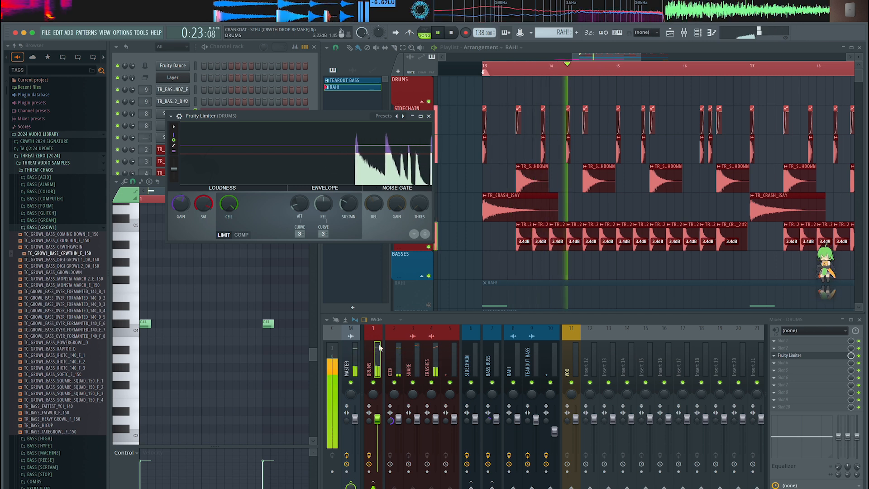
key("space")
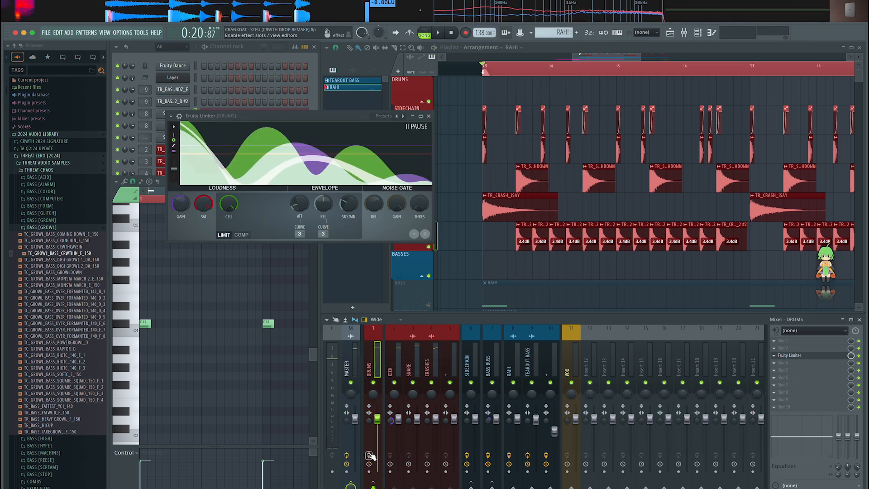
key("space")
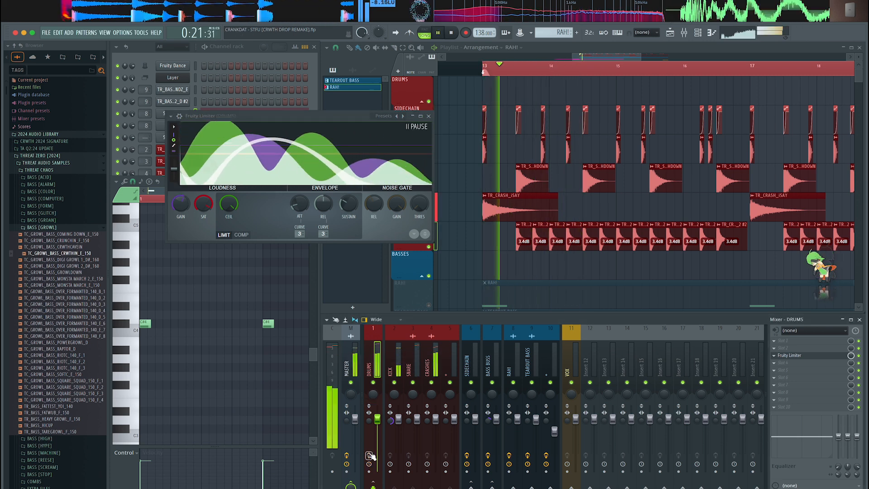
key("space")
key("space")
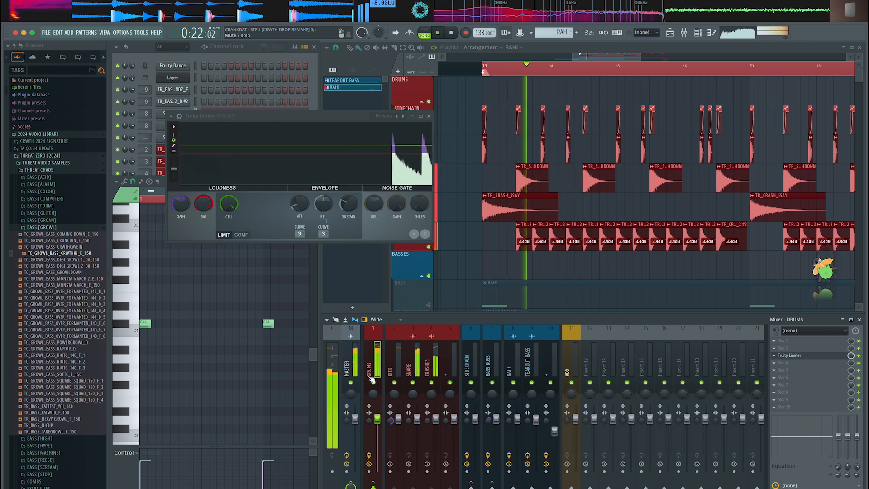
left_click(354, 362)
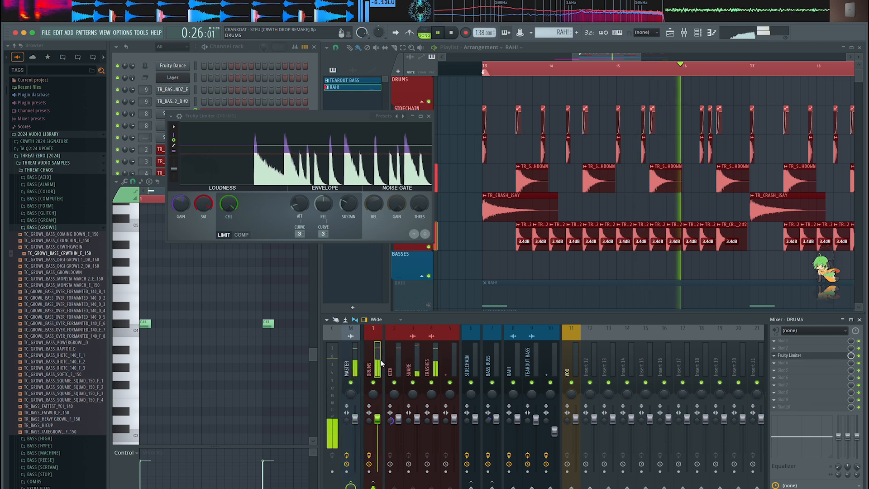
left_click(378, 358)
key("space")
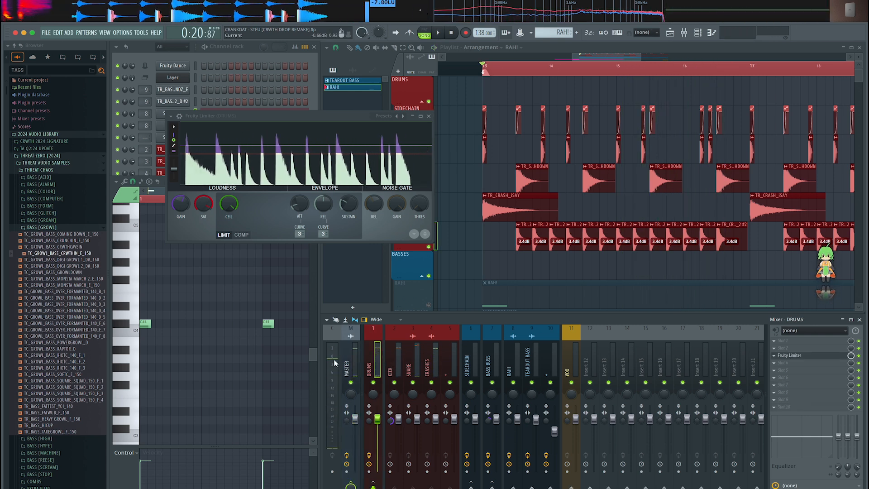
left_click(339, 362)
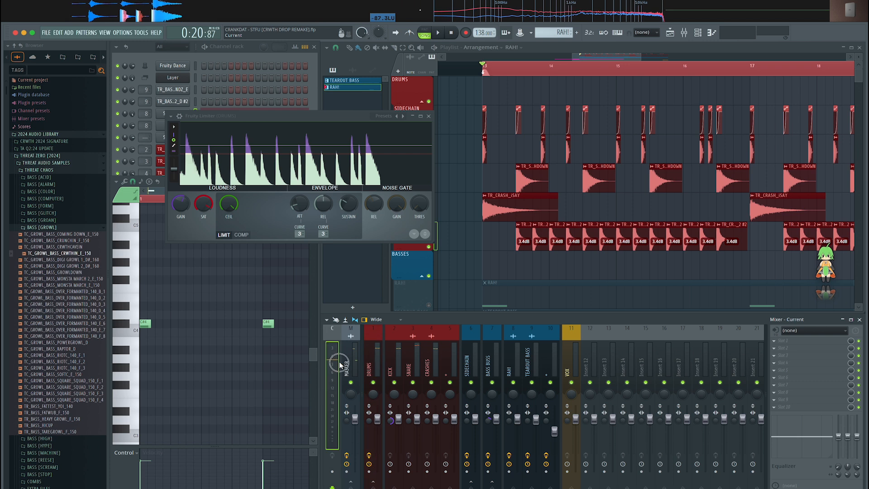
left_click(379, 371)
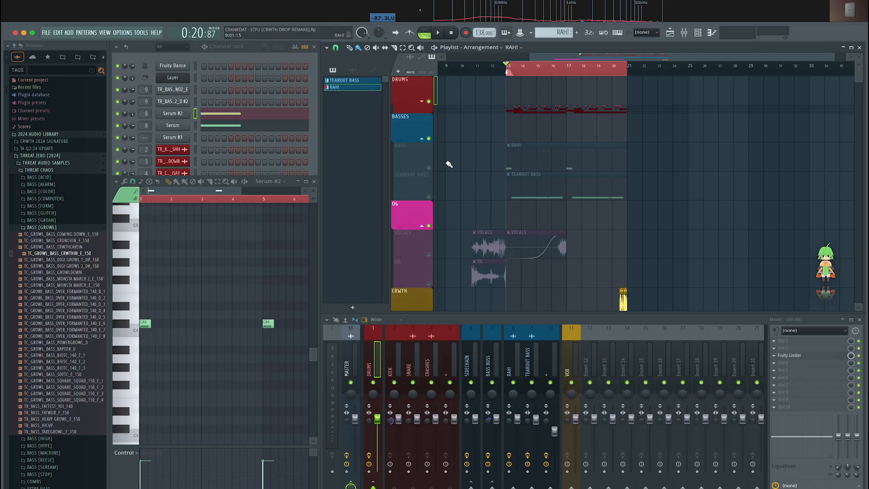
- Unmute the RAH! and TEAROUT BASS tracks under the BASSES group
left_click(429, 168)
left_click(428, 196)
scroll(605, 165, "up", 3)
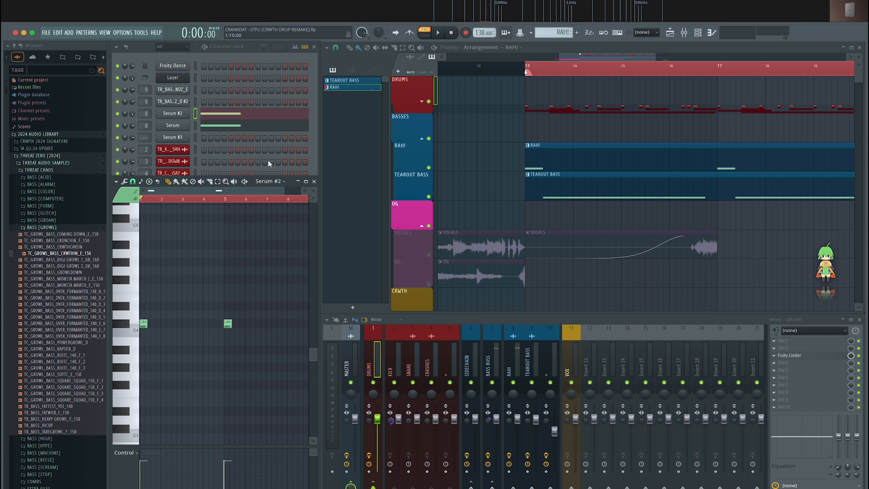
- Expand the DRUMS group, mute its SIDECHAIN track and play the RAH! pattern on its own
left_click(423, 101)
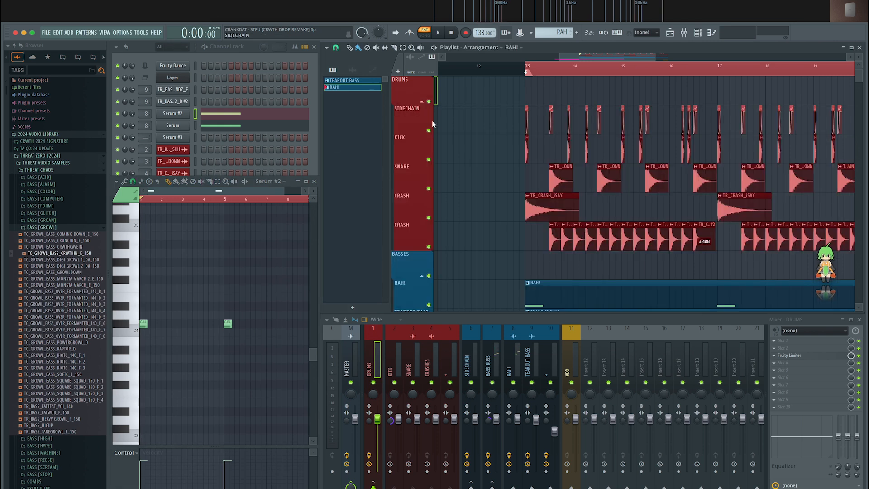
left_click(428, 130)
left_click(205, 47)
key("space")
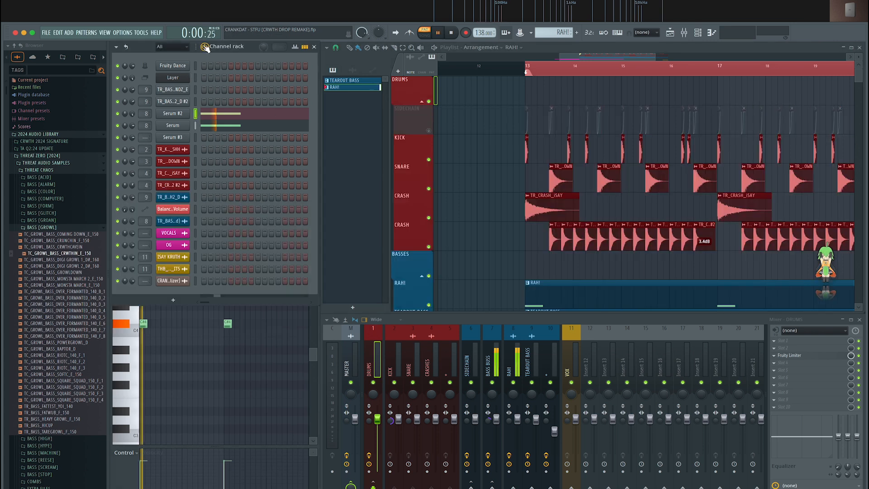
- Unmute the SIDECHAIN track and play the RAH! pattern again
left_click(427, 130)
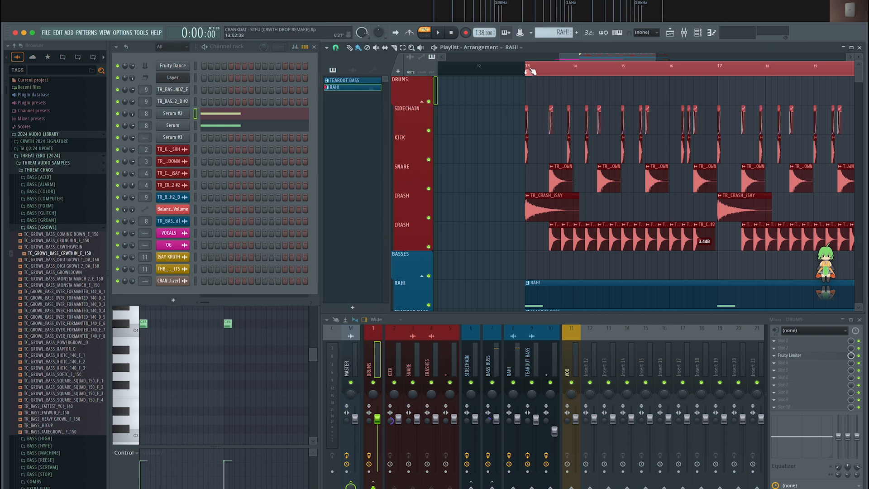
key("space")
left_click(206, 47)
key("space")
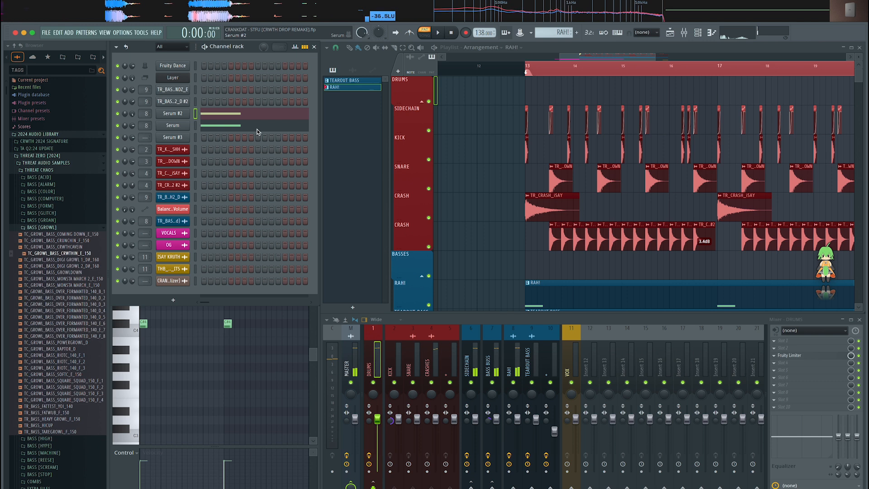
- Open the Serum #2 and Serum channels and examine their BASS_DEADYOI presets
left_click(187, 115)
left_click_drag(320, 200, 453, 183)
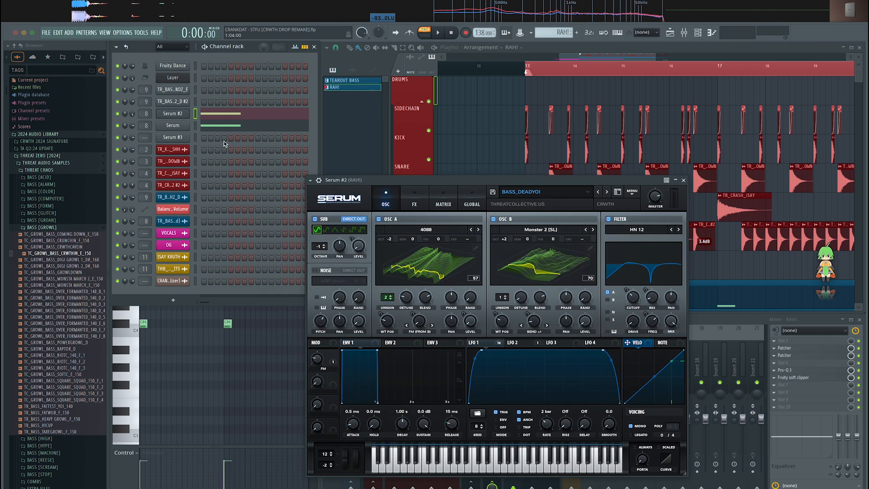
left_click(187, 128)
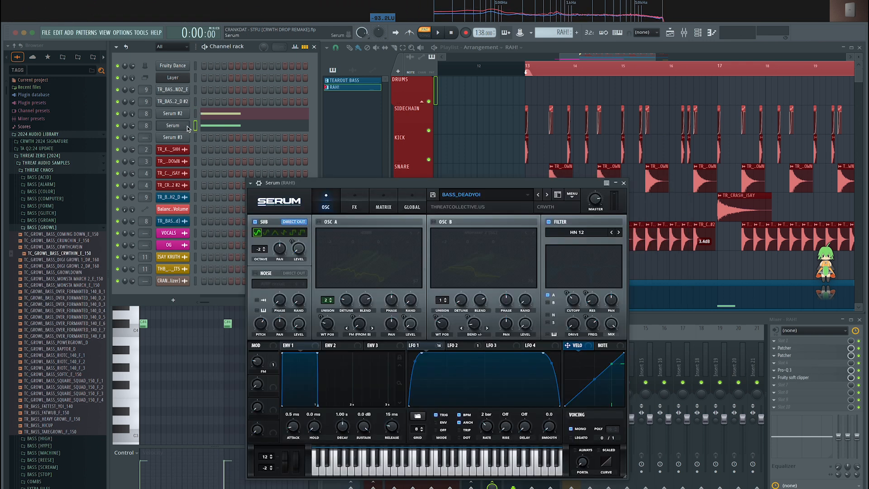
left_click_drag(380, 181, 456, 38)
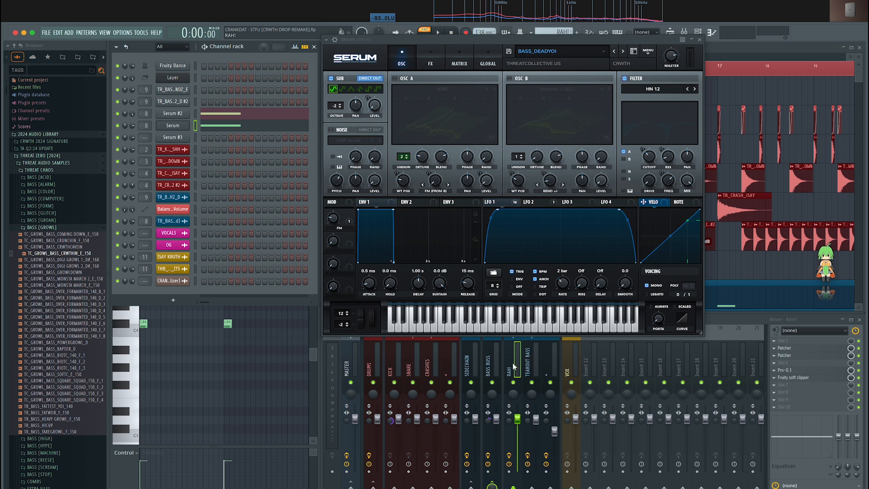
- Close the Serum window and view both Patcher effects of the RAH! mixer track side by side
left_click(799, 349)
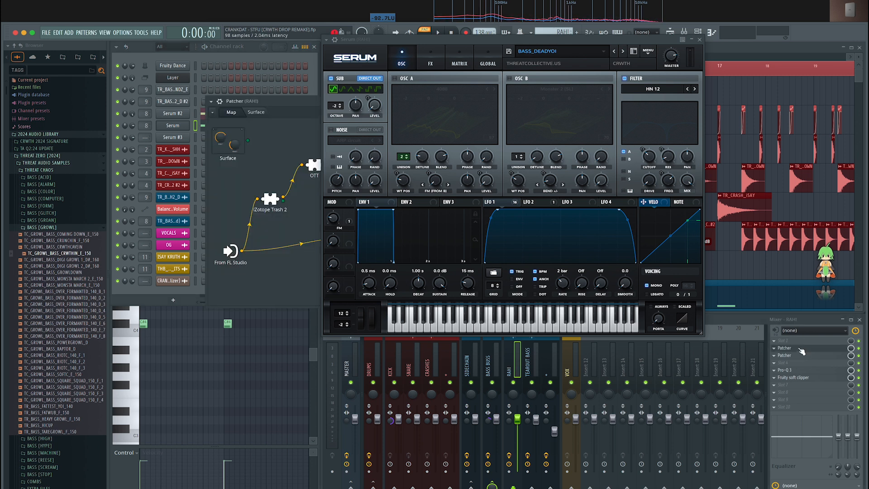
left_click(700, 41)
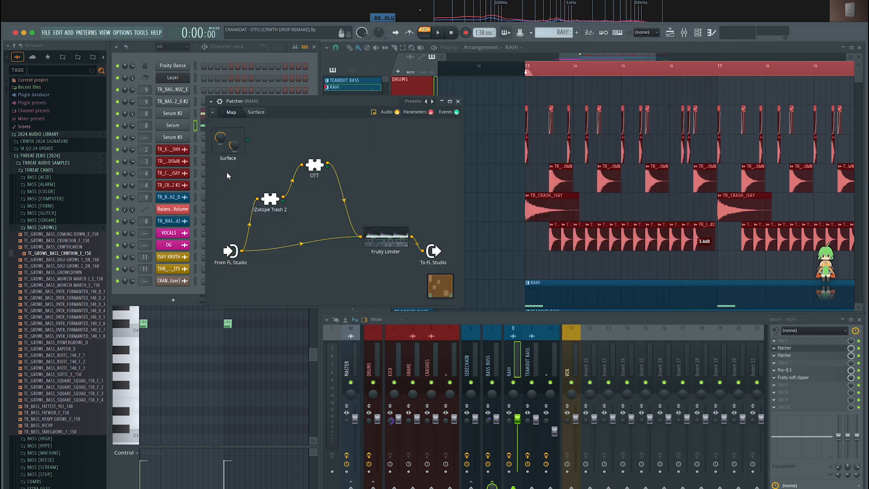
left_click(810, 356)
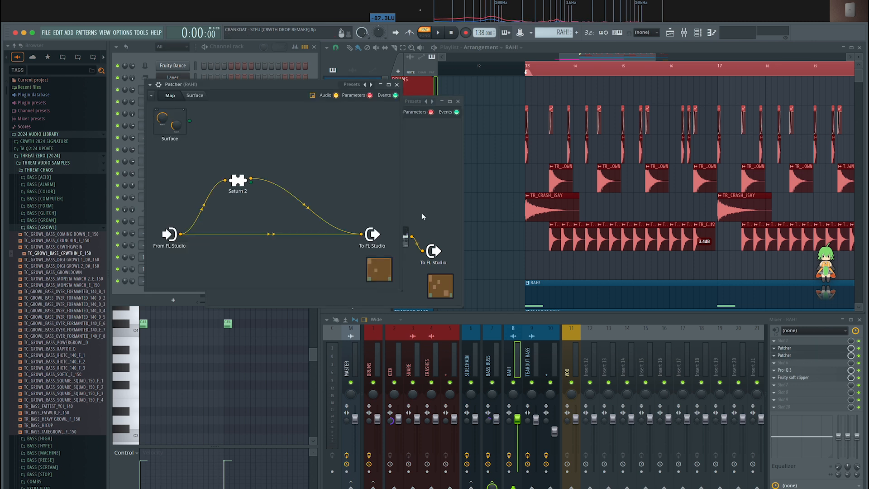
left_click_drag(297, 91, 642, 110)
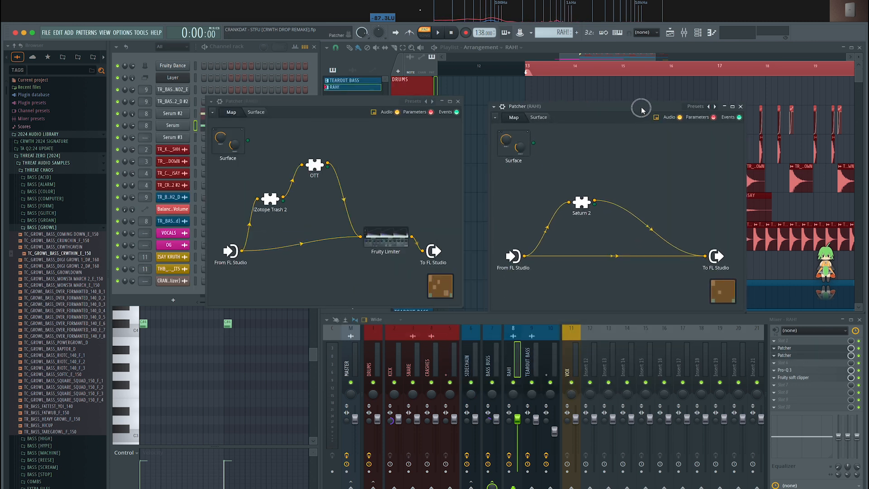
- Load another Patcher into effect slot 4 of the RAH! mixer track
left_click(785, 367)
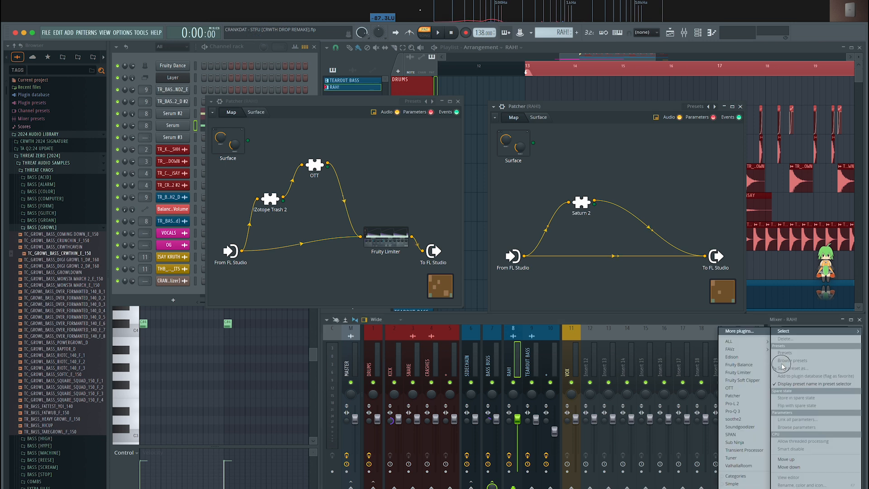
left_click(734, 396)
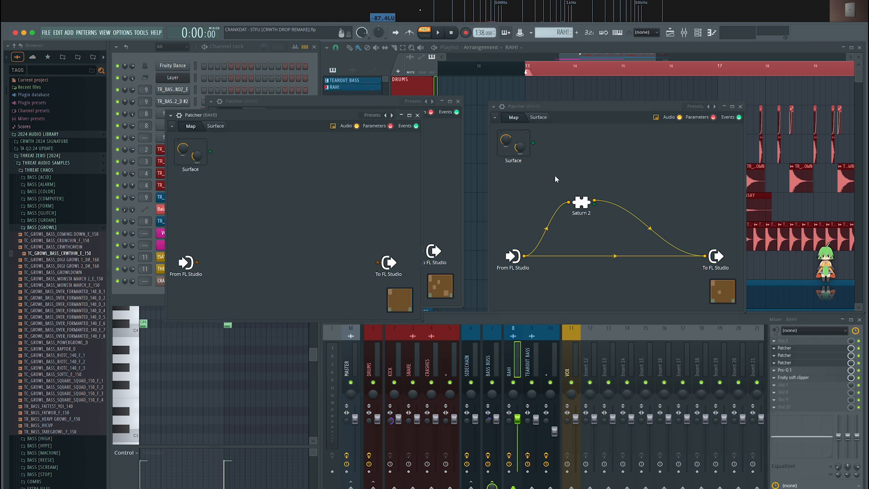
- Load the +CRWTHPOWER+ preset into the new Patcher and view its effect map beside the other two Patchers
left_click_drag(330, 121, 442, 265)
left_click(513, 264)
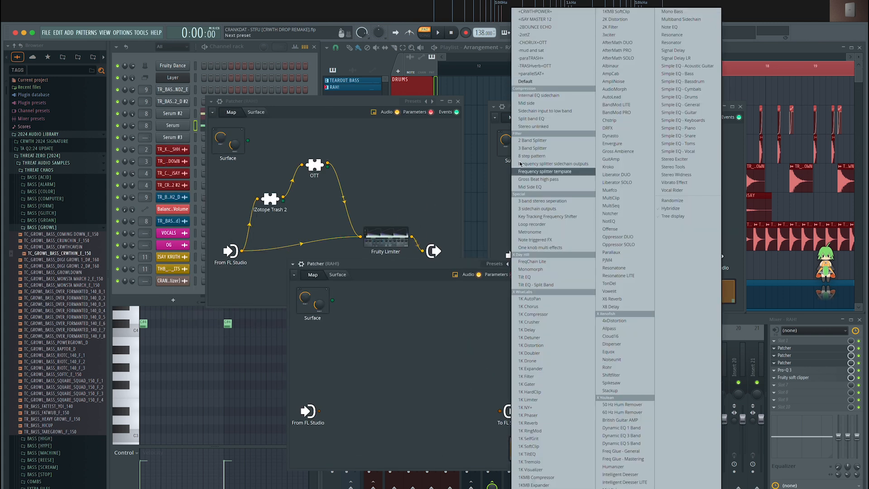
left_click(522, 35)
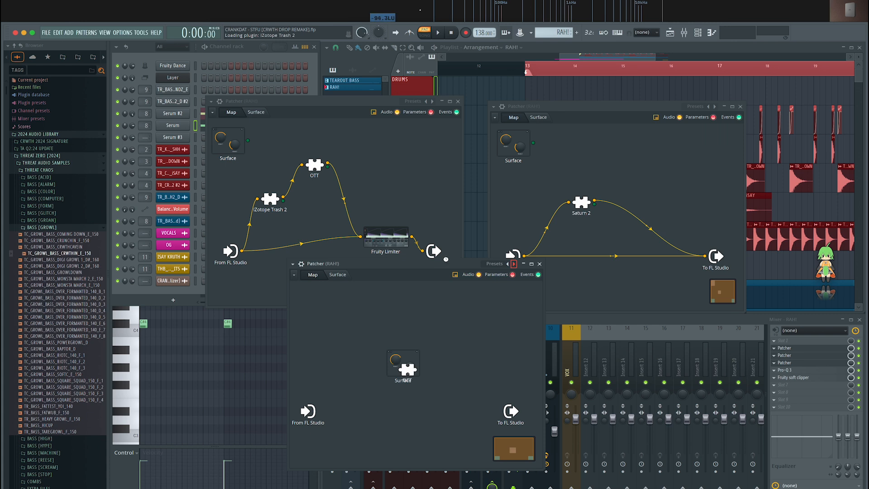
left_click_drag(439, 265, 439, 235)
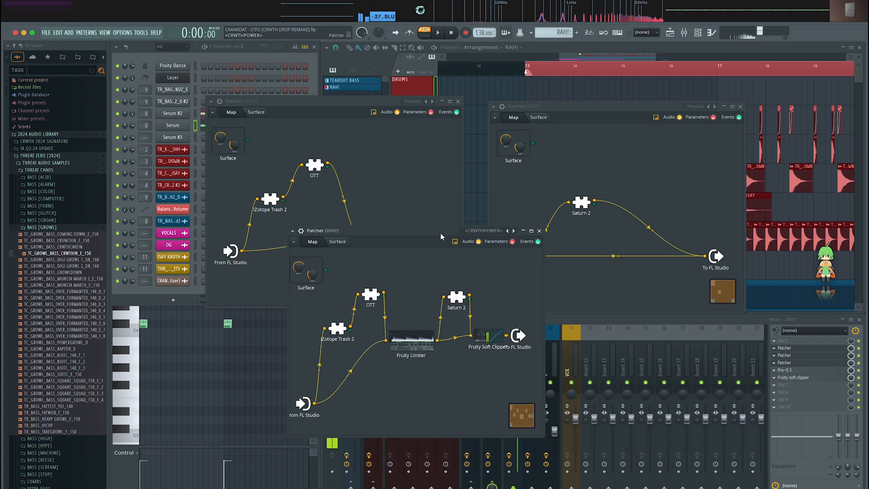
- Delete the Patcher from effect slot 4 of the RAH! mixer track
left_click(775, 368)
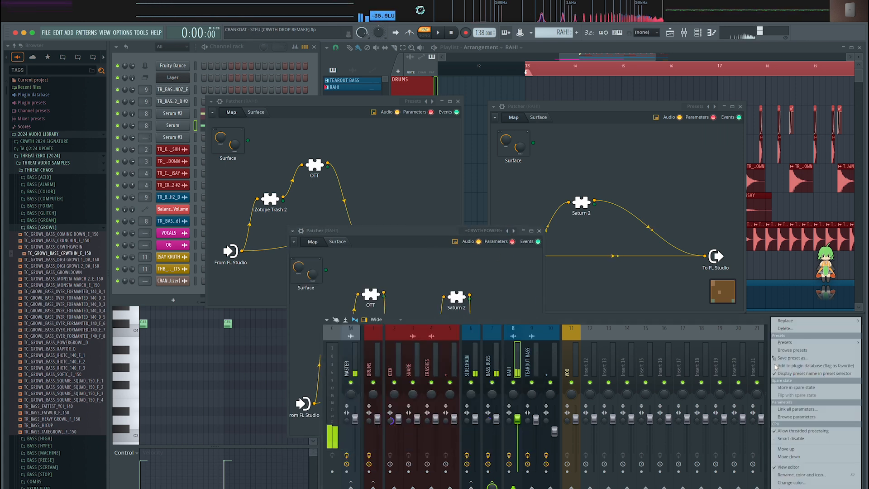
left_click(784, 329)
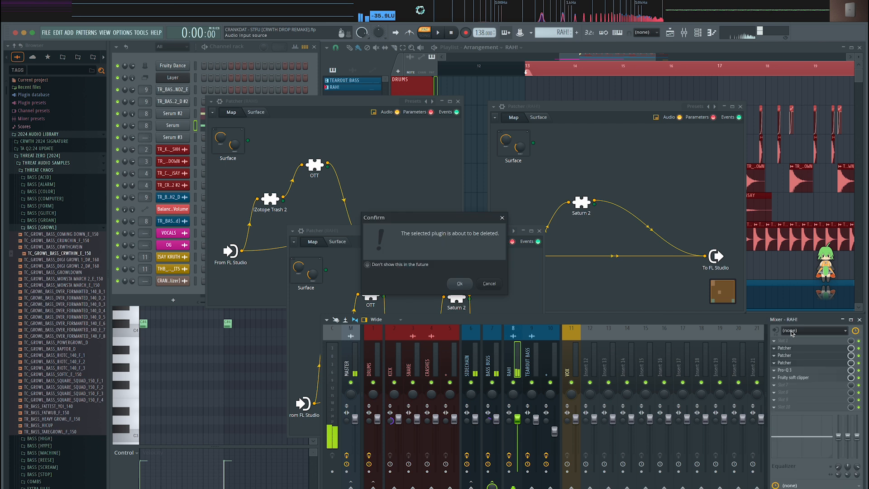
left_click(450, 286)
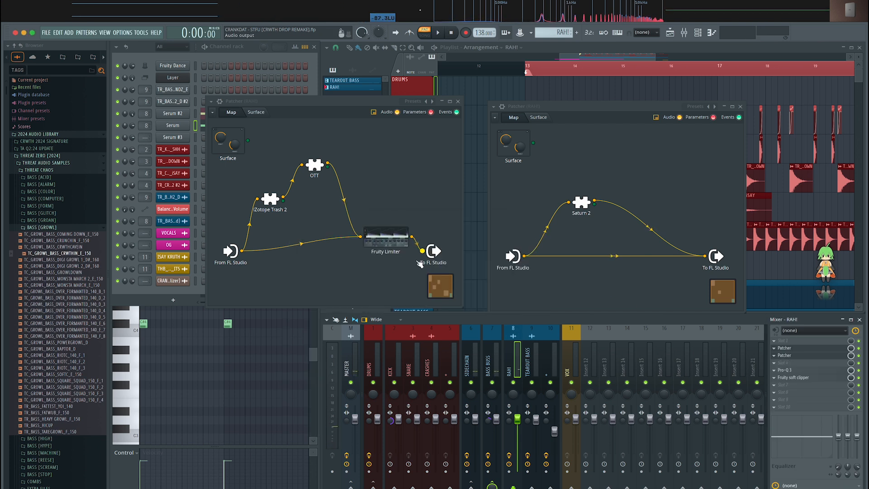
- Move the Fruity Limiter node slightly down in the first Patcher's map and close both Patcher windows
left_click_drag(361, 100, 312, 110)
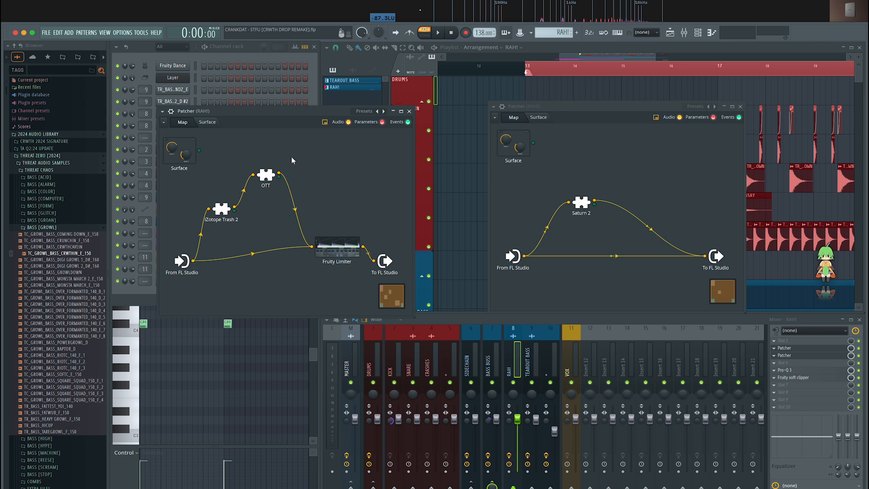
left_click_drag(332, 259, 331, 272)
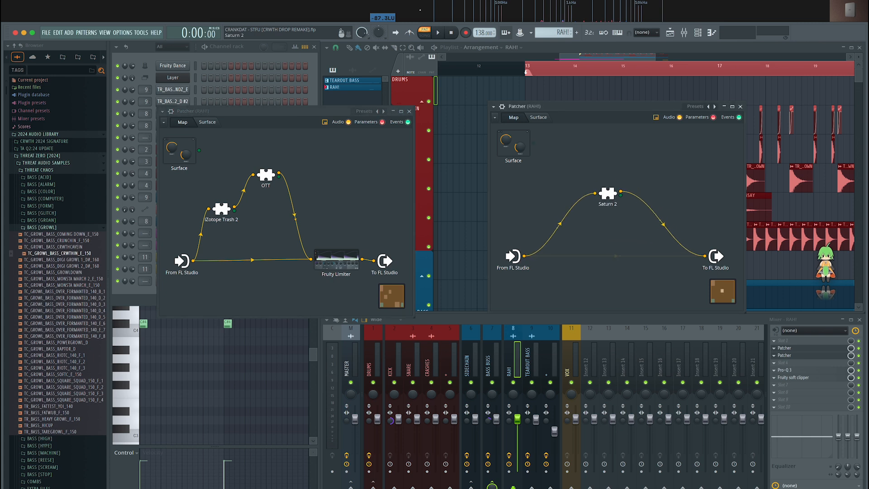
left_click(409, 110)
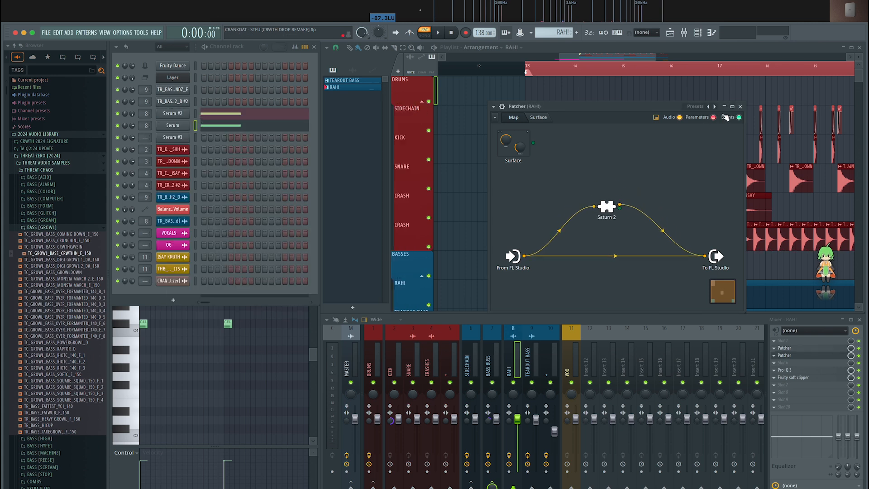
left_click(740, 109)
- Play the start of the drop from bar 13 several times in song mode to hear the RAH! bass in context
scroll(552, 173, "down", 3)
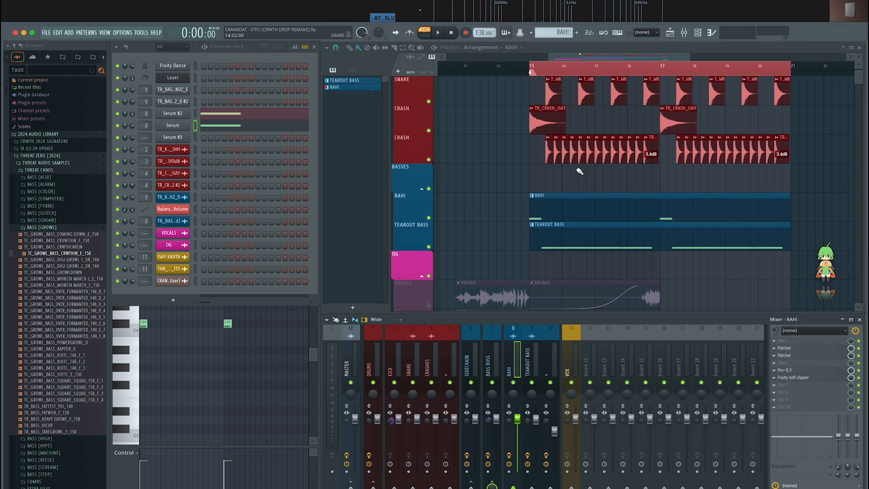
scroll(552, 172, "up", 1, "ctrl")
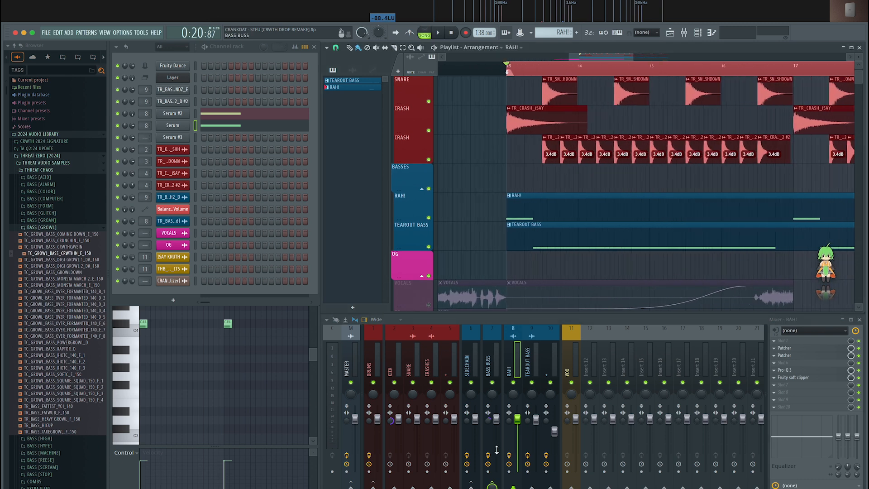
key("space")
key("space")
key("space")
key("space")
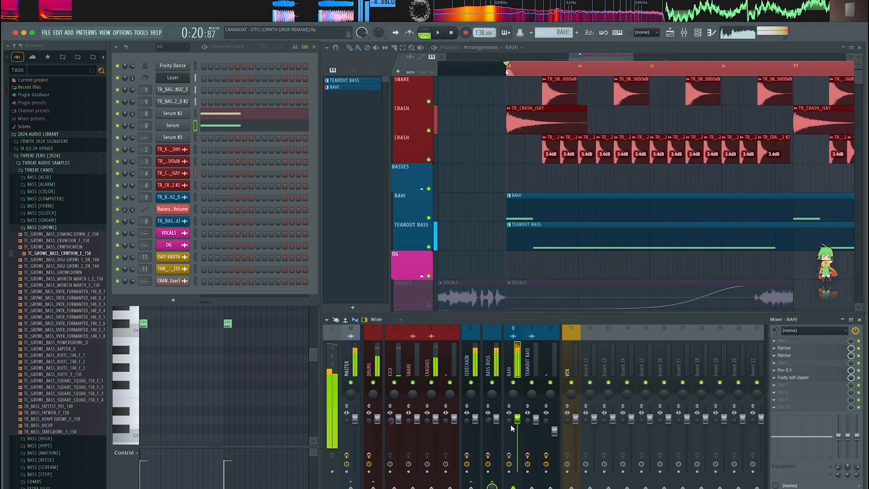
key("space")
key("space")
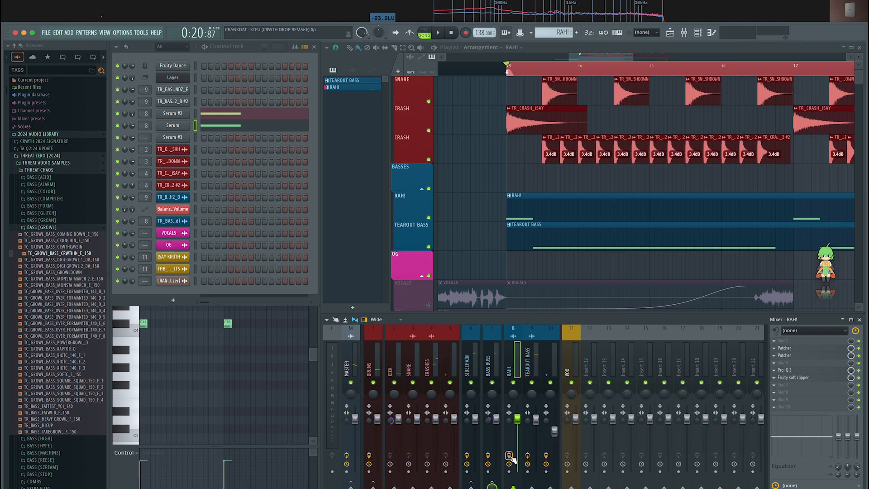
key("space")
key("space")
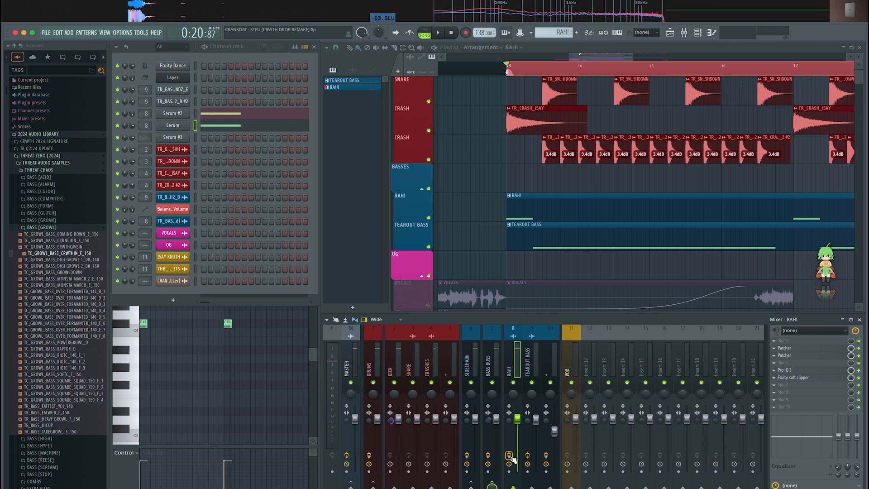
key("space")
key("space")
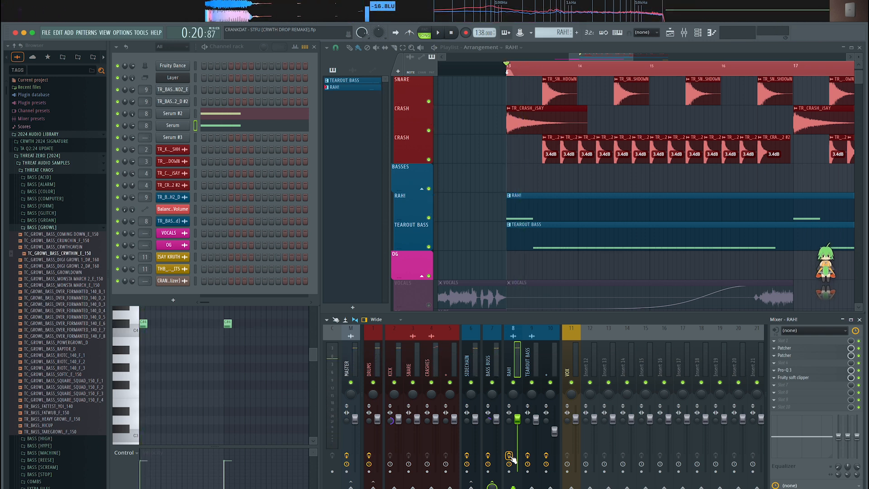
- Open the Serum channel, mute it and play the start of the drop with only the Serum #2 layer of RAH!
left_click(181, 126)
left_click_drag(413, 42, 413, 127)
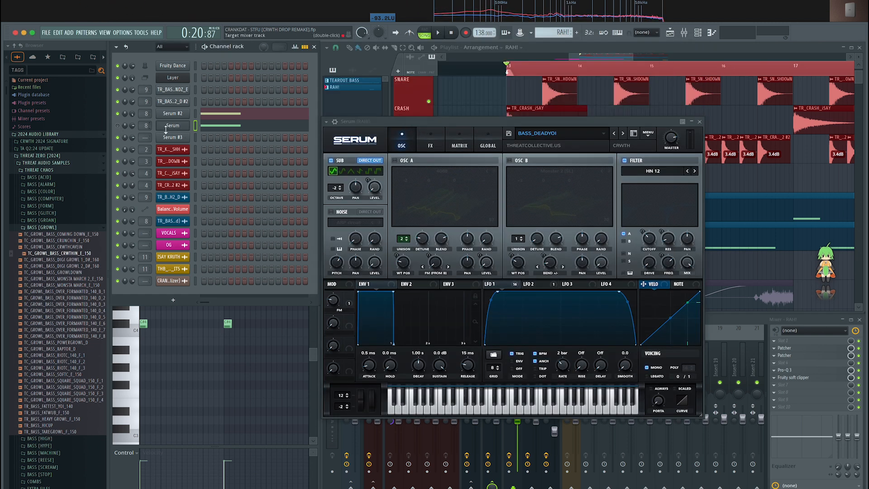
key("space")
key("space")
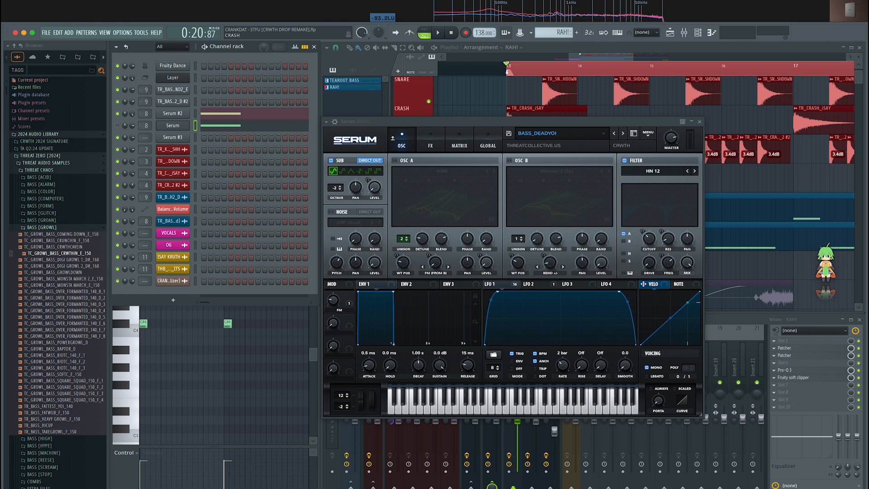
key("space")
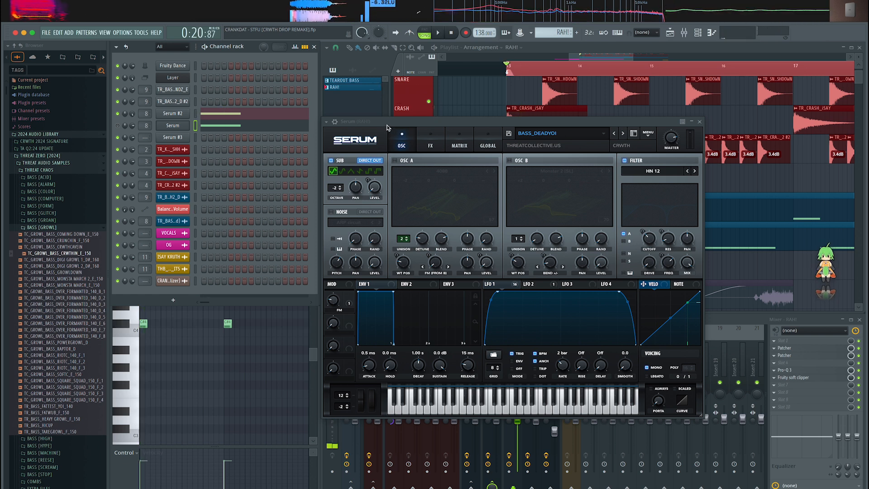
key("space")
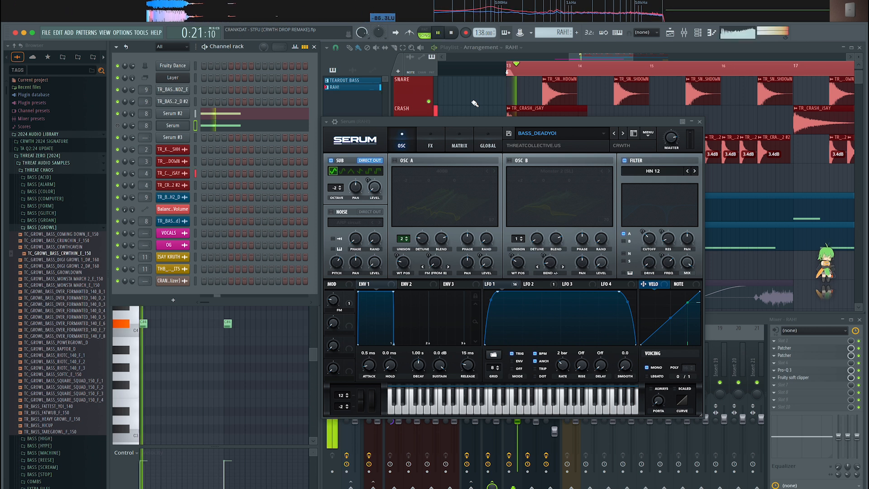
key("space")
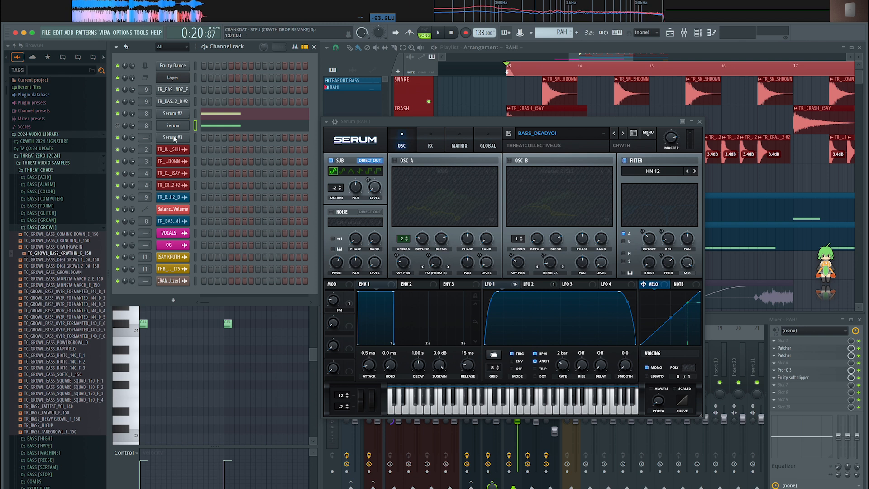
- Compare the oscillator settings of the Serum channel with those of the Serum #2 channel
left_click(176, 126)
left_click(176, 126)
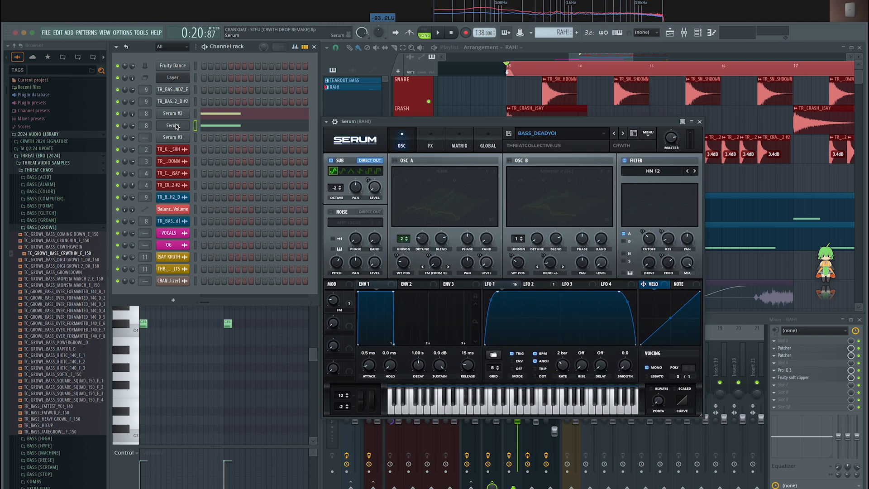
left_click_drag(413, 121, 415, 121)
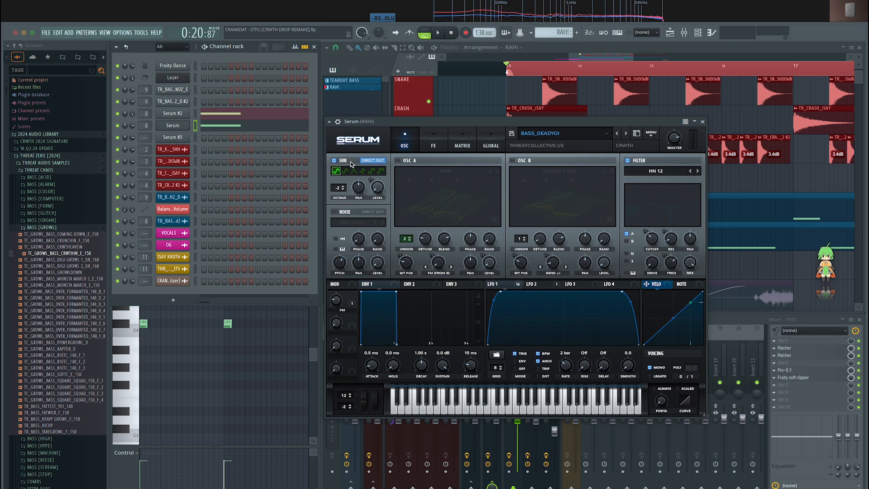
left_click(170, 116)
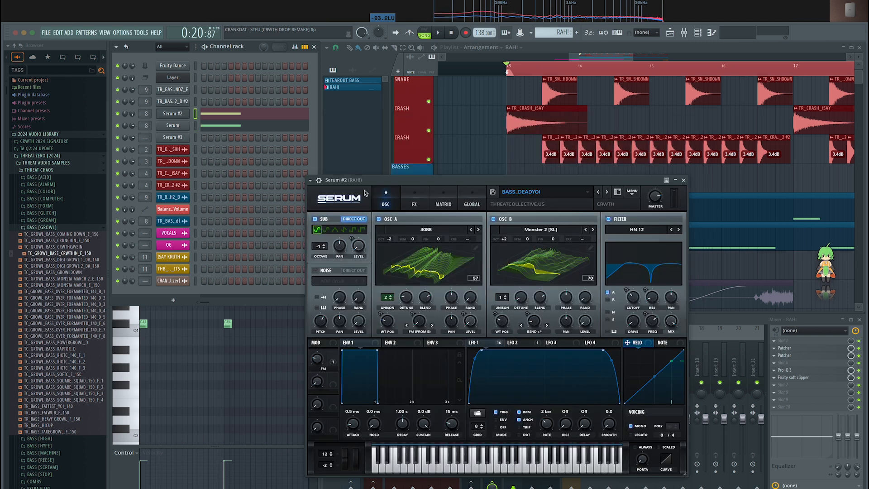
left_click(183, 128)
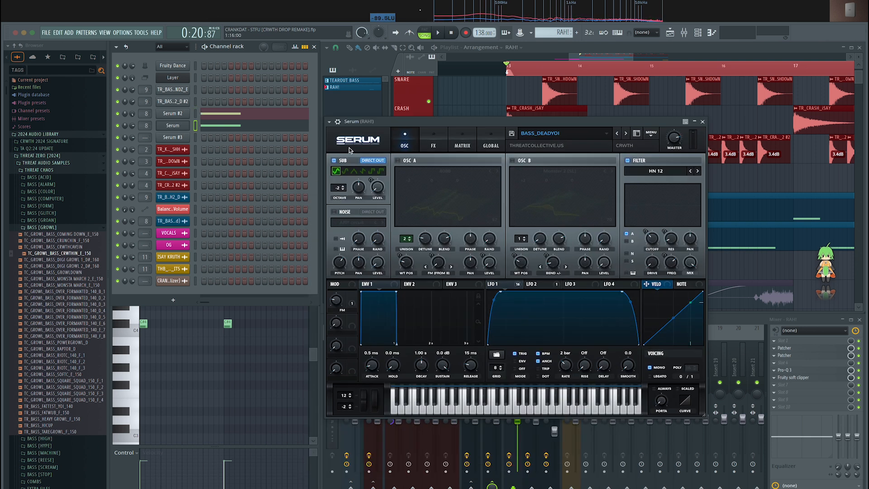
left_click_drag(357, 127, 360, 123)
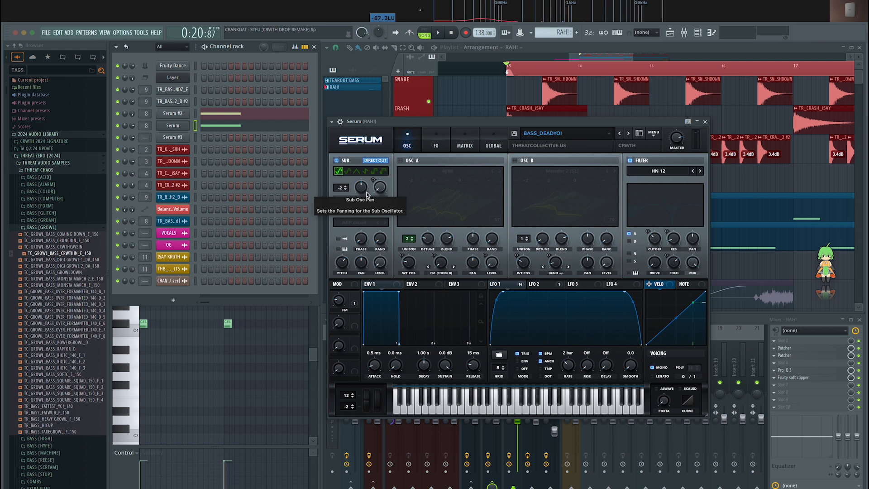
- View the FX page of the Serum channel's BASS_DEADYOI preset, return to its oscillators and close the plugin
left_click(438, 136)
left_click(420, 142)
left_click(437, 140)
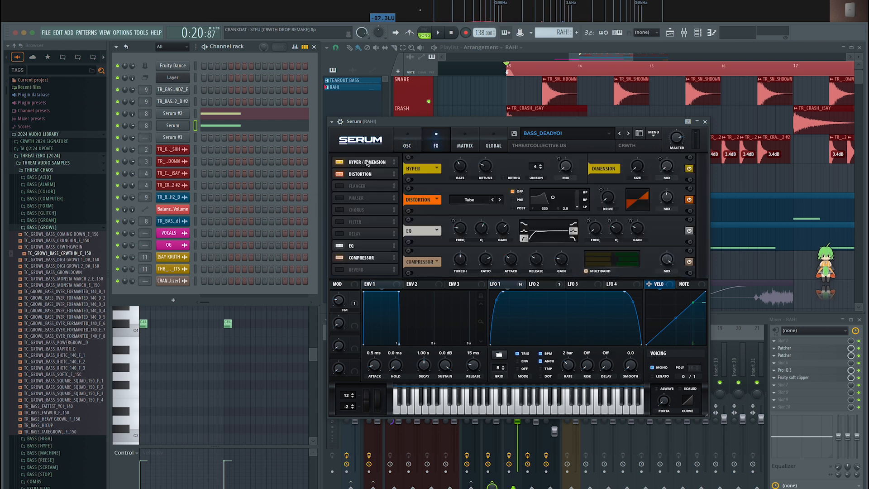
left_click(396, 142)
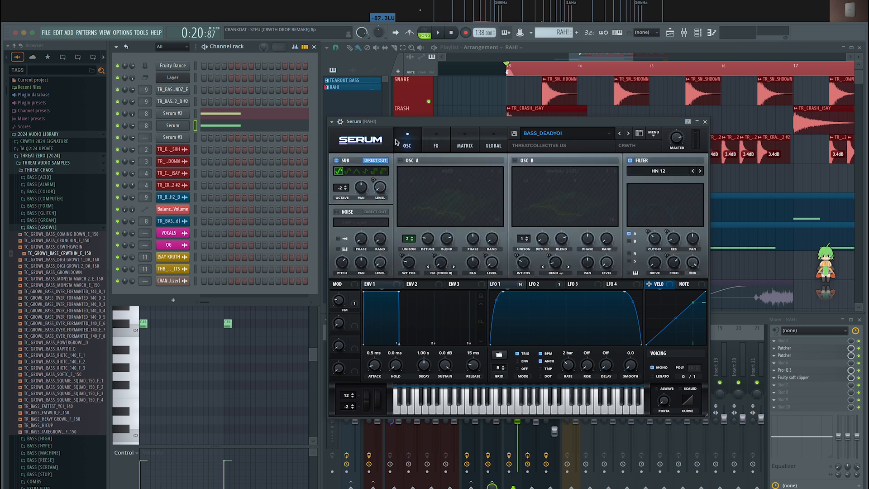
left_click(705, 122)
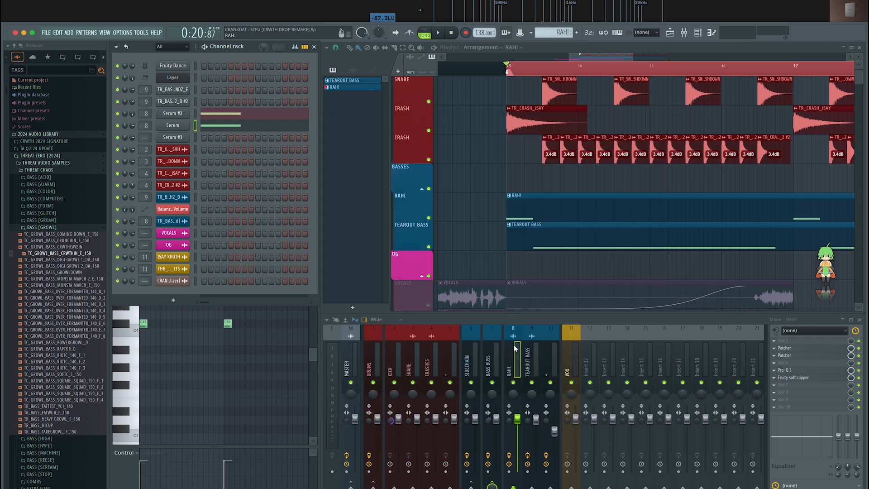
- Open the Pro-Q 3 and Pro-L 2 effects of the BASS BUSS mixer track to view their settings, and close both
left_click(492, 368)
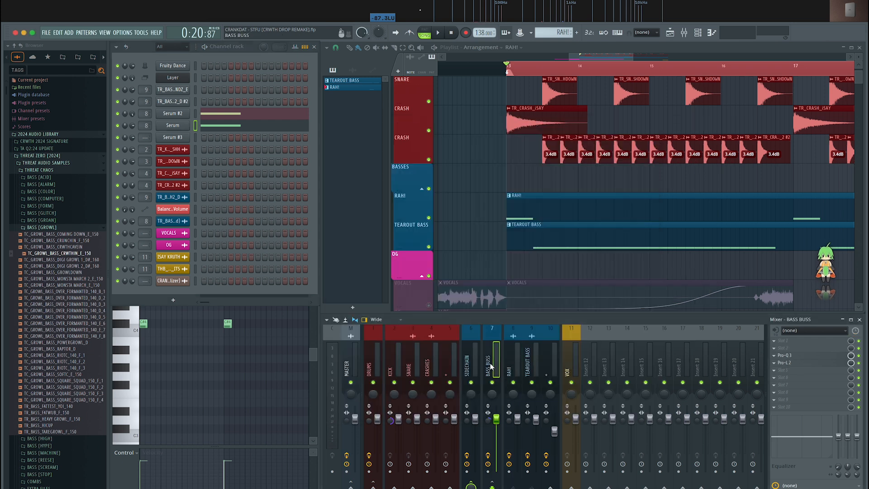
left_click(809, 354)
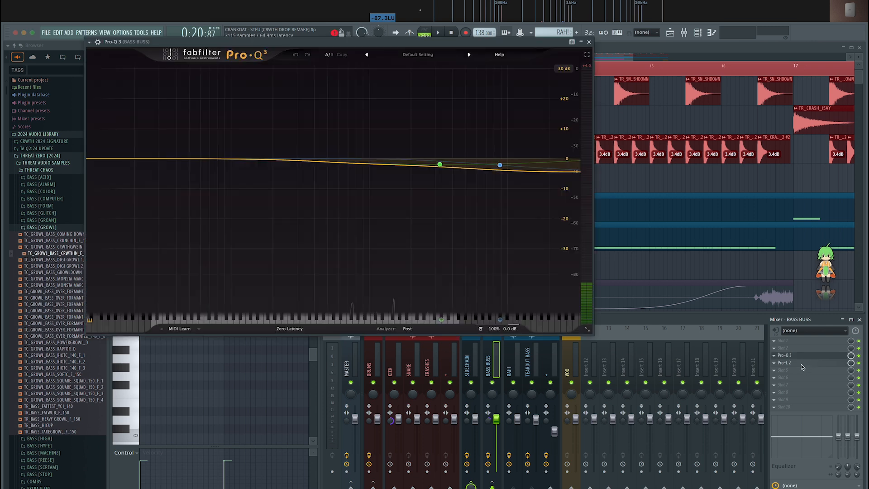
left_click(802, 365)
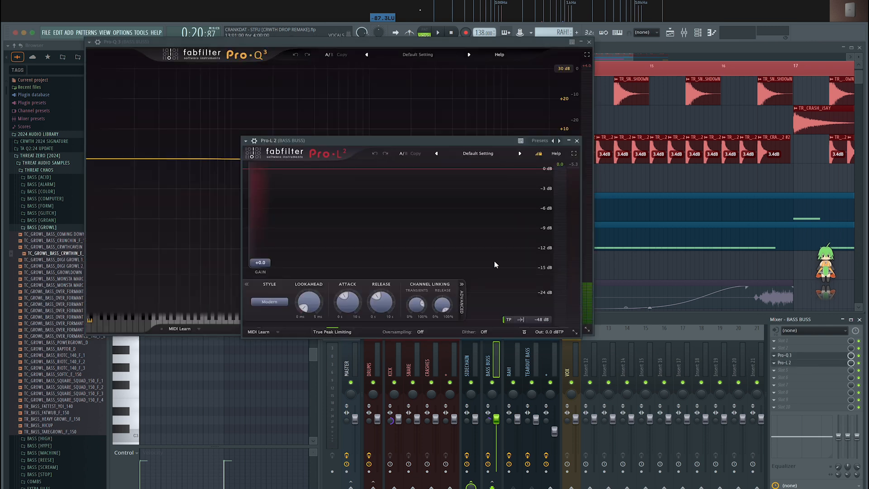
left_click(576, 140)
left_click(589, 42)
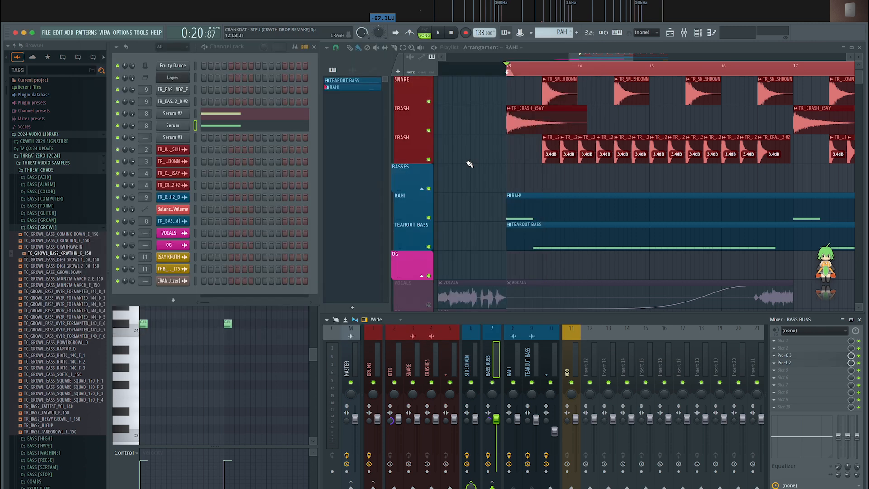
- Select the SIDECHAIN mixer track and briefly open its first Fruity Balance effect
scroll(537, 231, "down", 3)
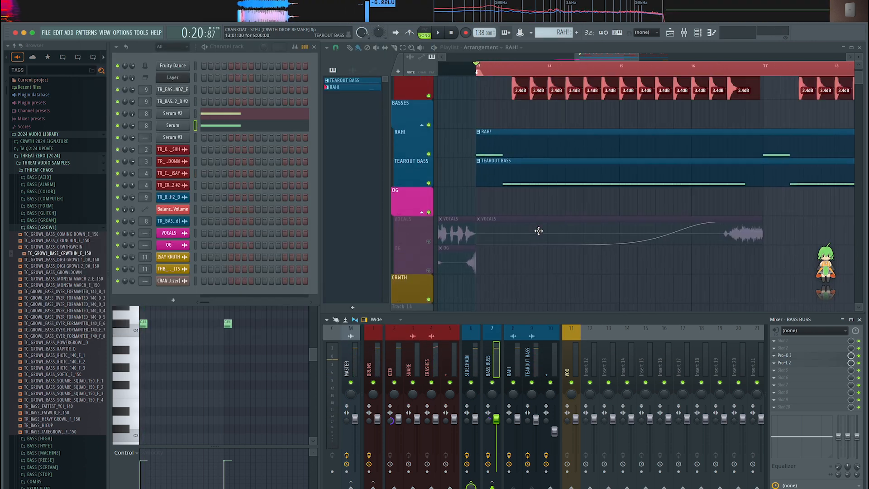
left_click(473, 372)
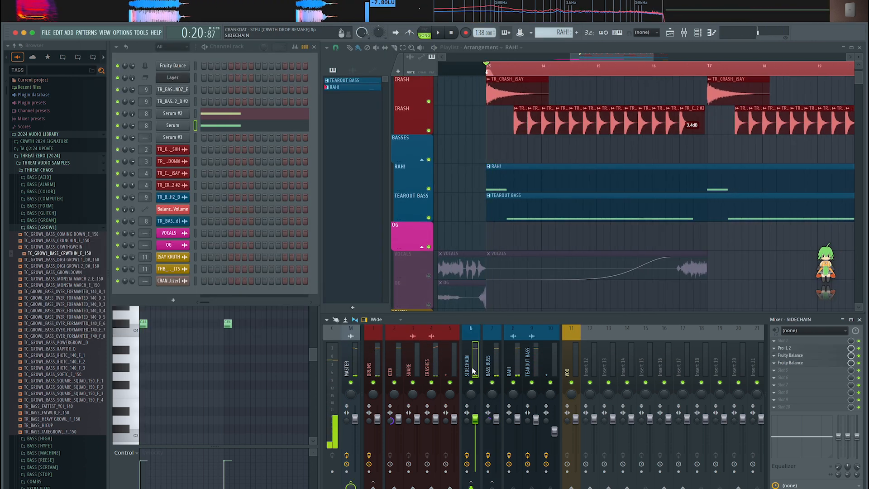
left_click(790, 356)
left_click(215, 74)
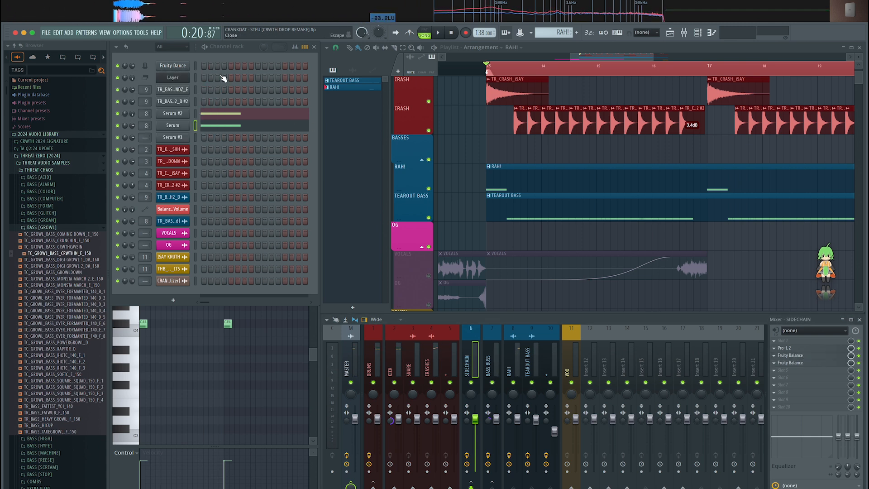
- View the second Fruity Balance and the Pro-L 2 of the SIDECHAIN track while playing the drop twice, and close both effects
left_click(810, 355)
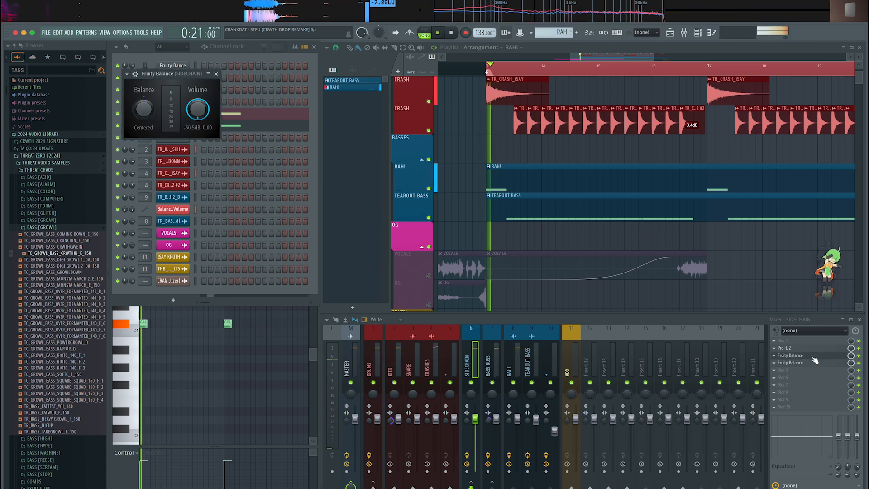
left_click(805, 348)
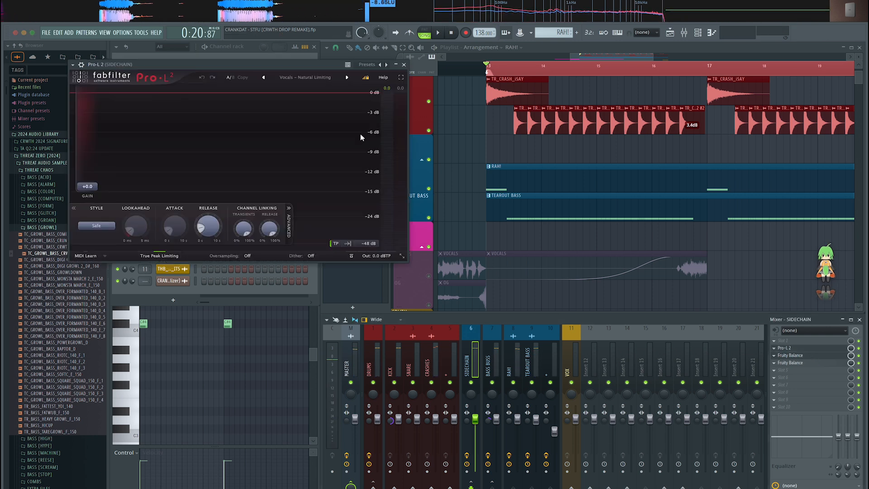
left_click_drag(286, 66, 318, 146)
key("space")
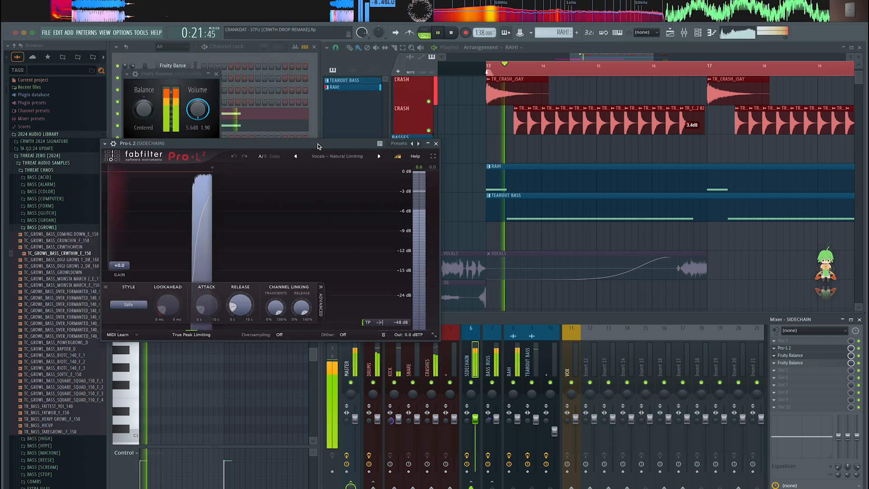
key("space")
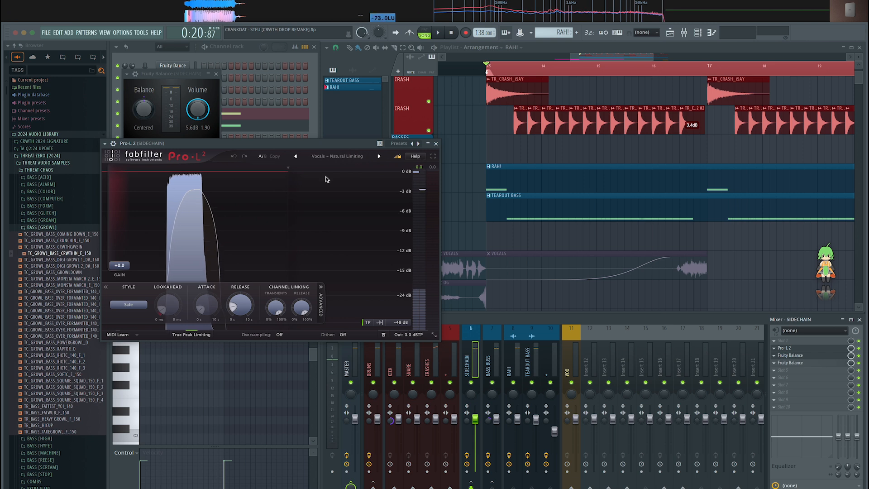
key("space")
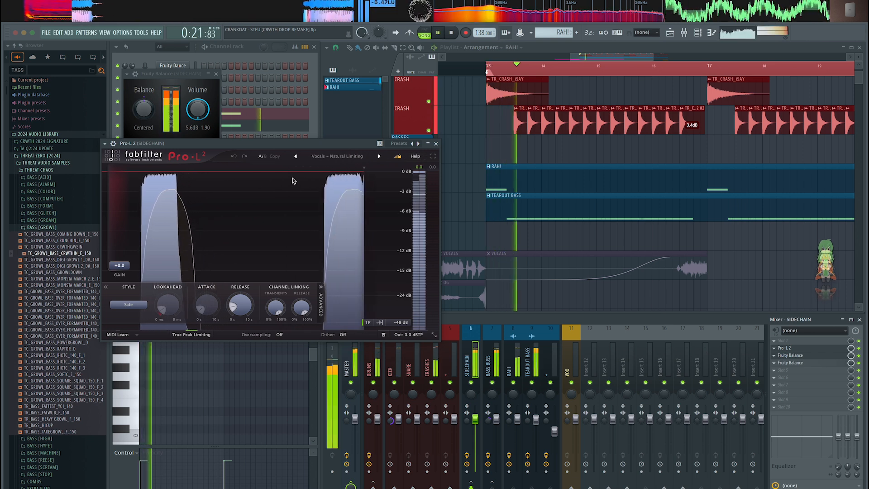
key("space")
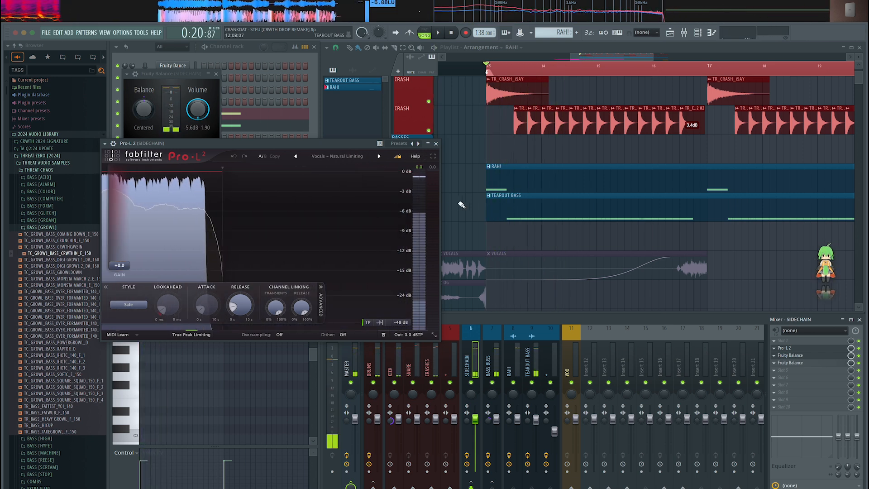
left_click(436, 143)
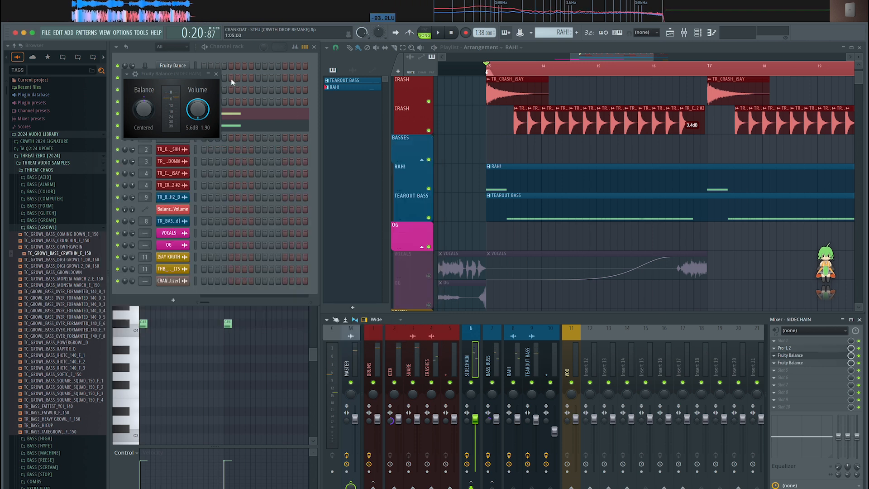
left_click(216, 74)
- Locate the BASS_DEADYOI preset of Serum #2 under THREAT [SERUM] HIGH VOLTAGE, BASS [SUSTAINED], choose it and close the plugin
scroll(437, 197, "down", 3)
scroll(459, 249, "up", 5)
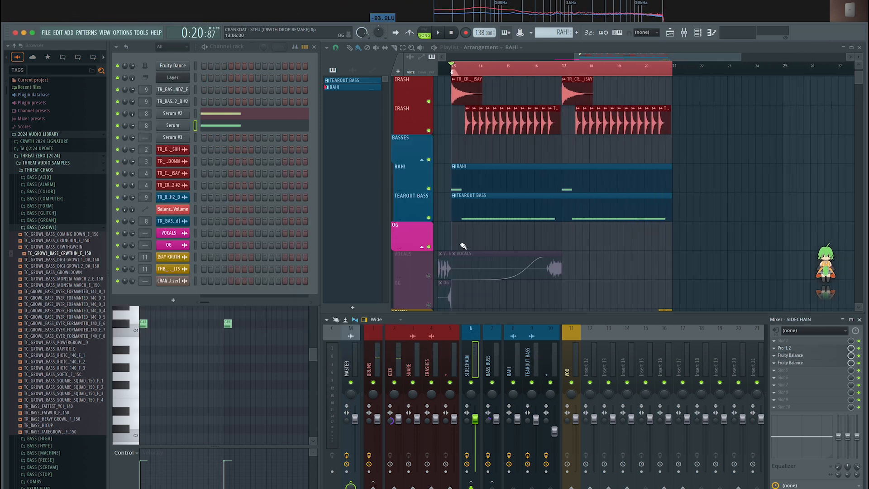
scroll(471, 79, "up", 3)
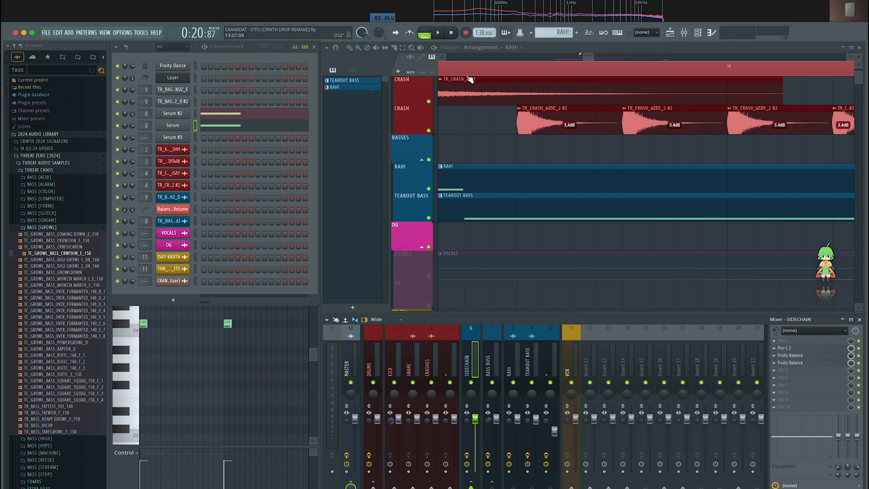
left_click(173, 114)
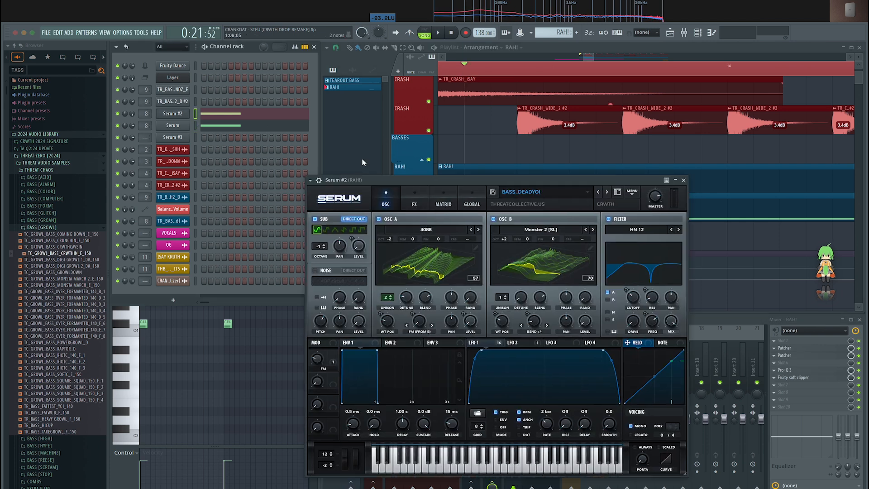
left_click_drag(418, 186, 220, 220)
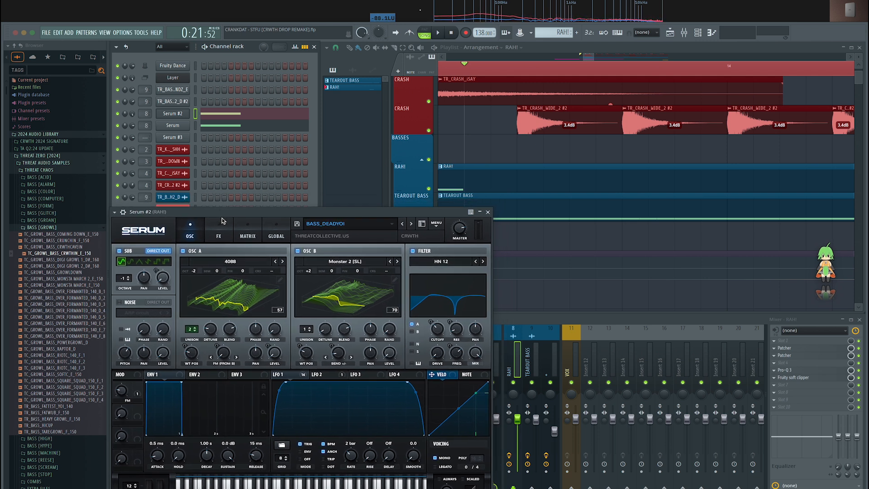
left_click(362, 224)
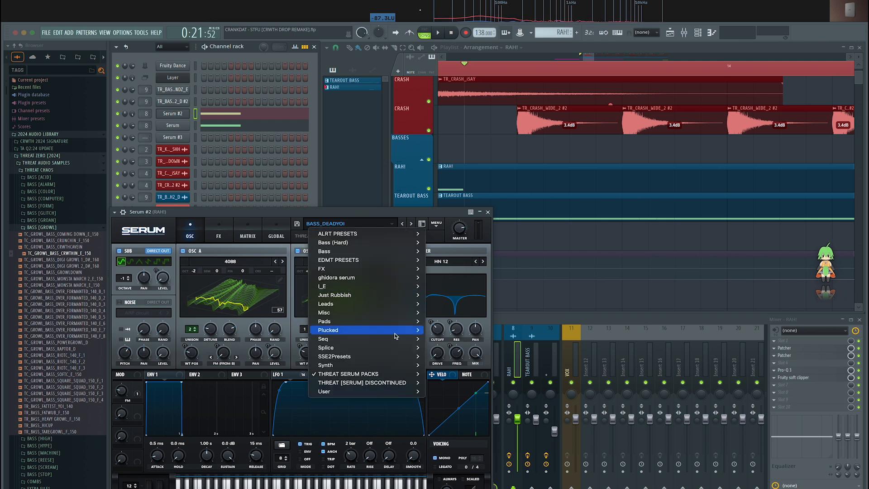
mouse_move(397, 375)
mouse_move(466, 383)
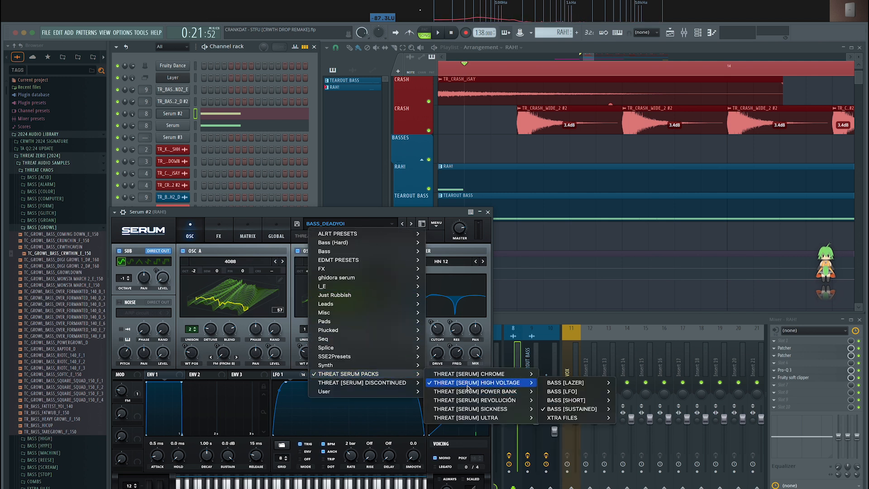
mouse_move(584, 409)
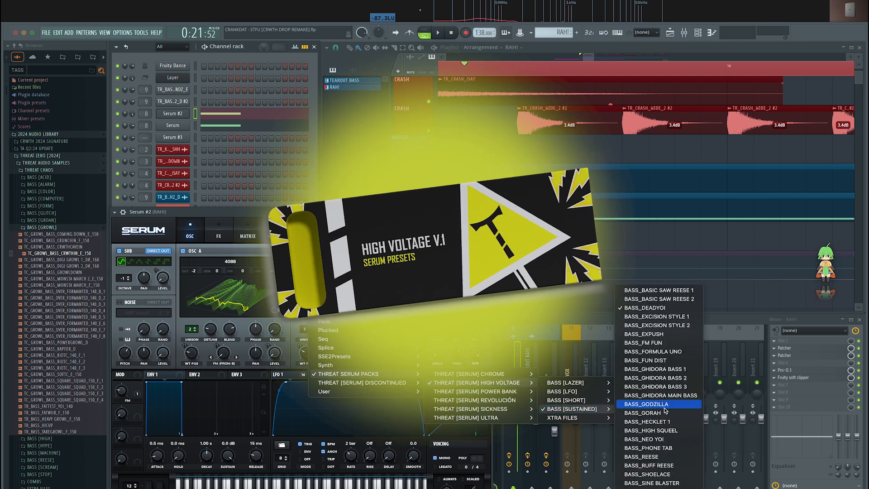
left_click(645, 308)
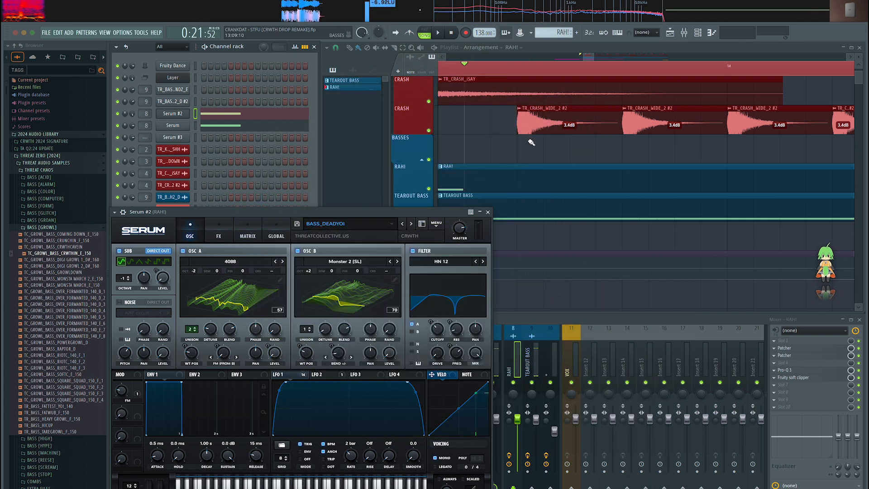
left_click(487, 210)
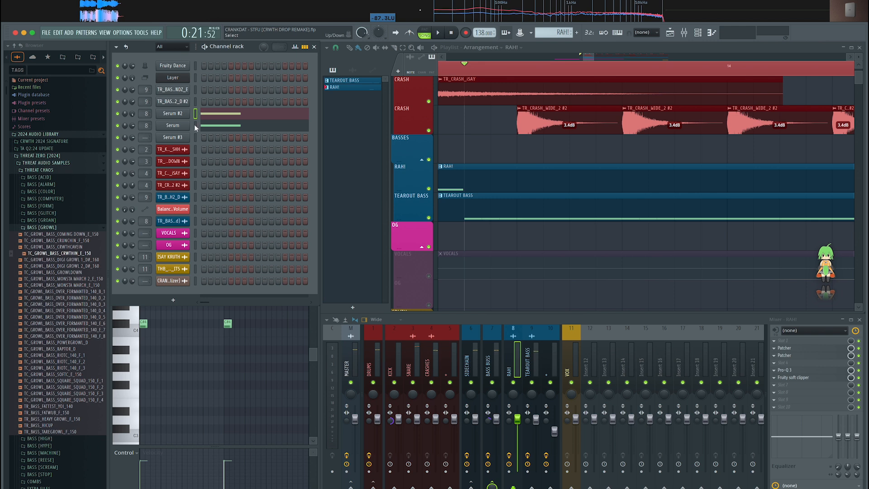
- Open the TEAROUT BASS pattern from the playlist to view its notes in the piano roll, and close the piano roll
left_click(675, 36)
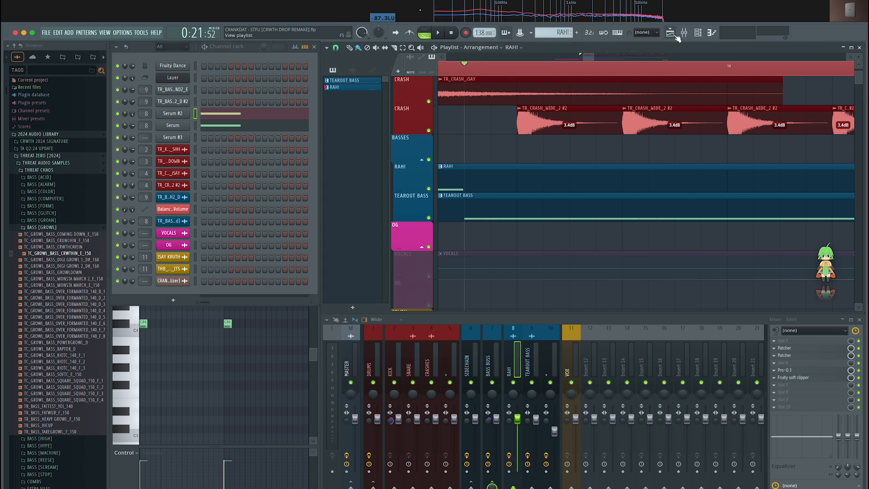
left_click(704, 39)
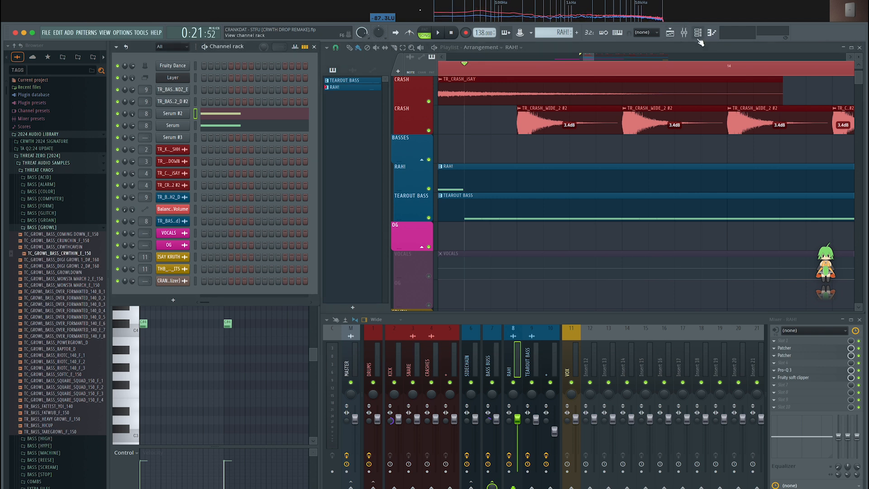
double_click(495, 206)
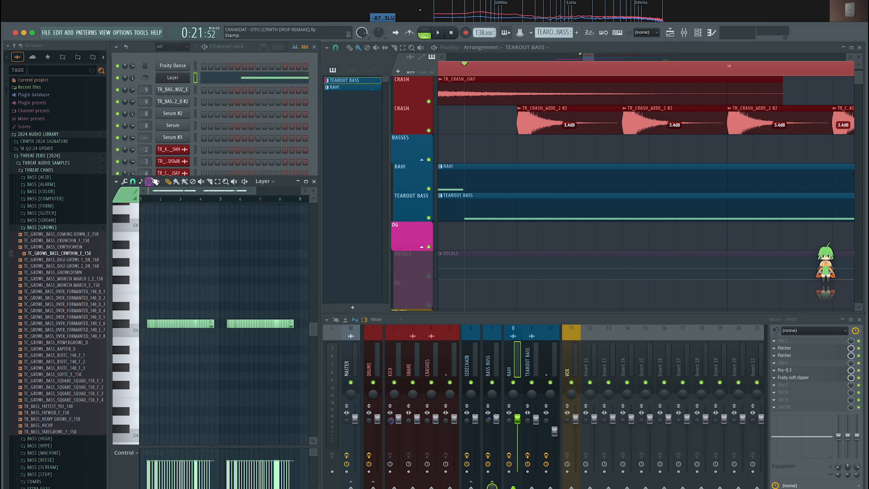
left_click(314, 182)
- Audition the samples of the TR_BASS_ONESHOT_DIAMONDZ_E and TR_BASS_ONESHOT_SHH2_D #2 sampler channels
left_click(172, 90)
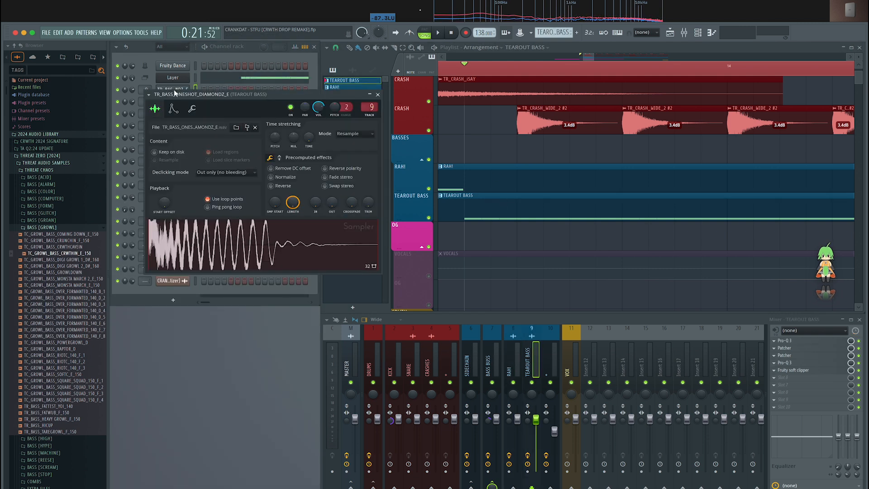
left_click(259, 245)
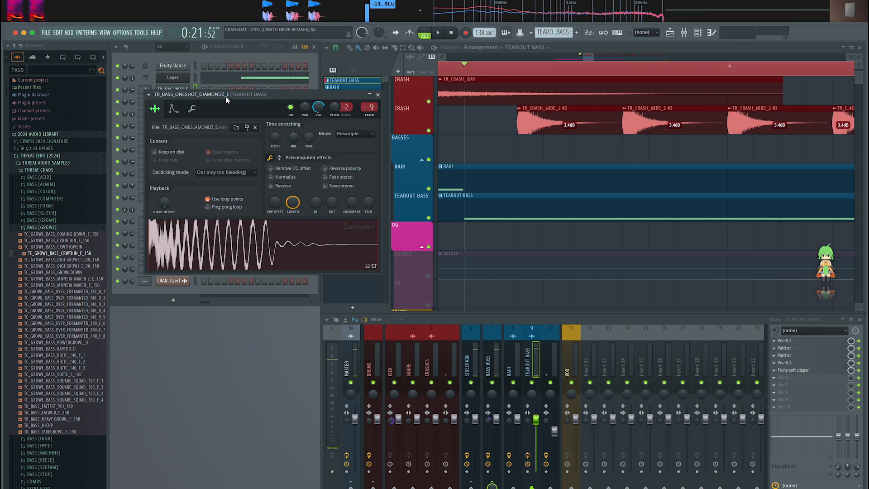
left_click_drag(226, 95, 392, 95)
left_click(176, 100)
left_click(256, 249)
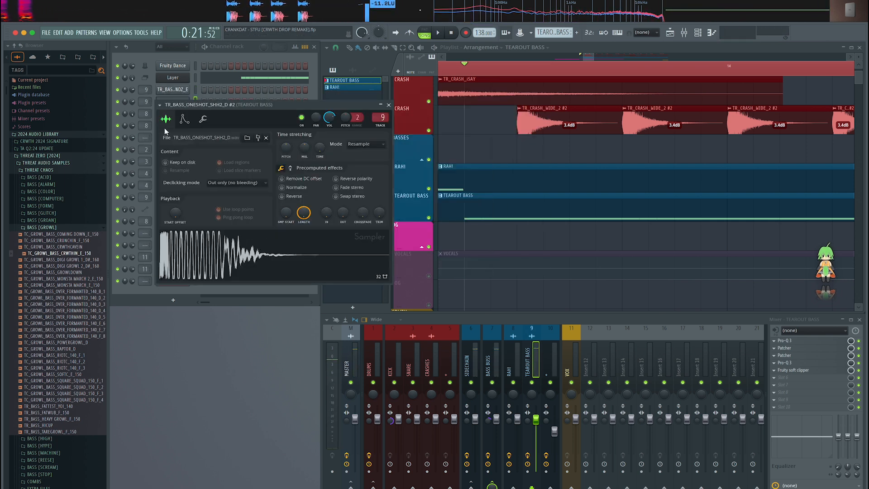
- Collapse the THREAT CHAOS and THREAT AUDIO SAMPLES folders in the sample browser
left_click(55, 172)
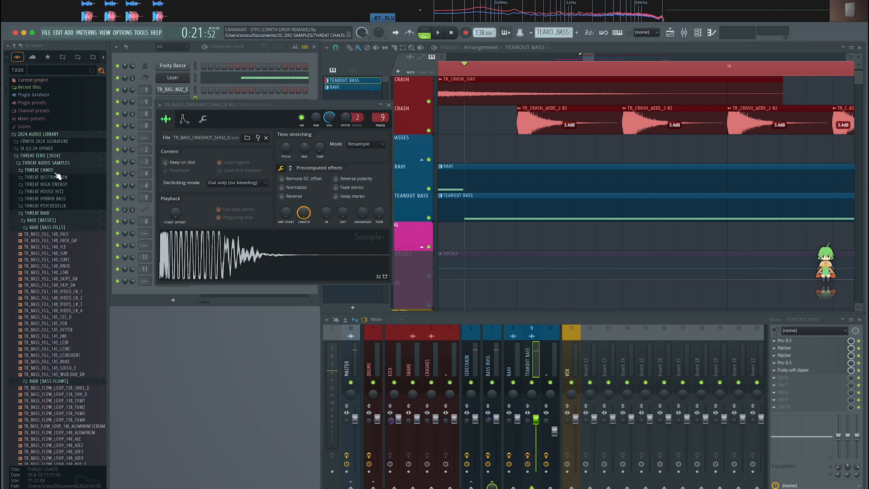
left_click(59, 164)
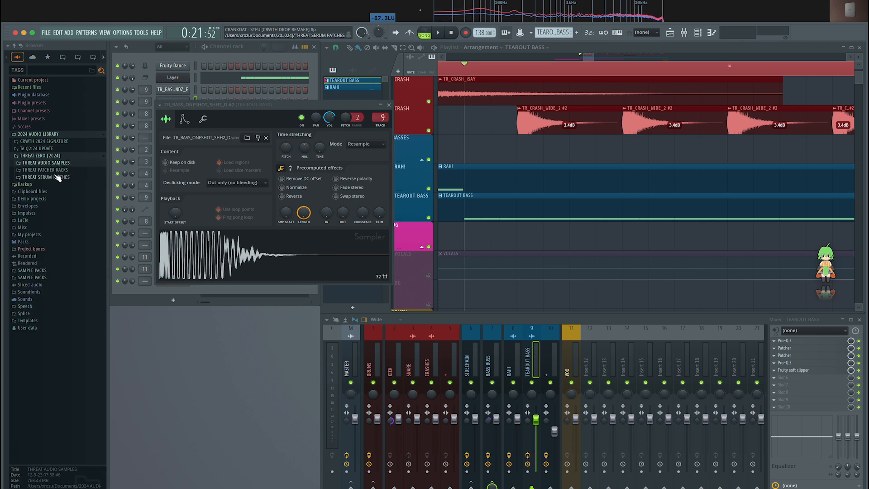
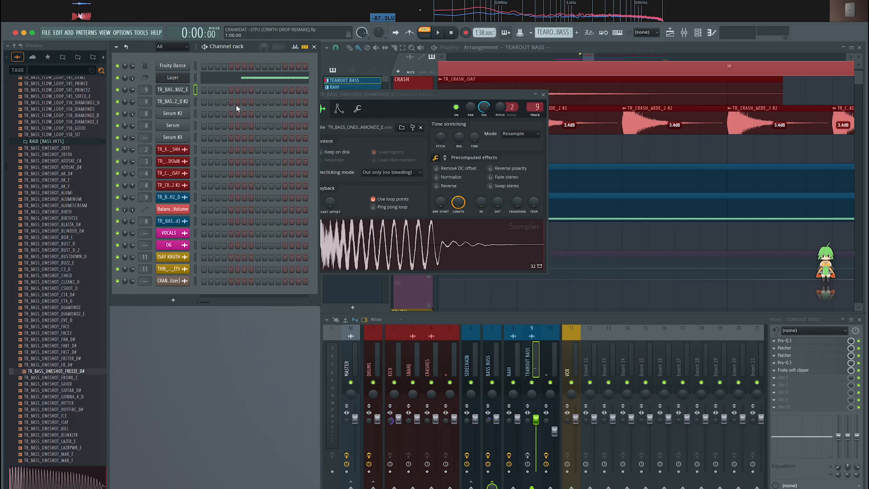
- Open the Layer channel's settings, select the two TR_BASS_ONESHOT sampler channels below it, and play the TEAROUT BASS pattern briefly
left_click(174, 78)
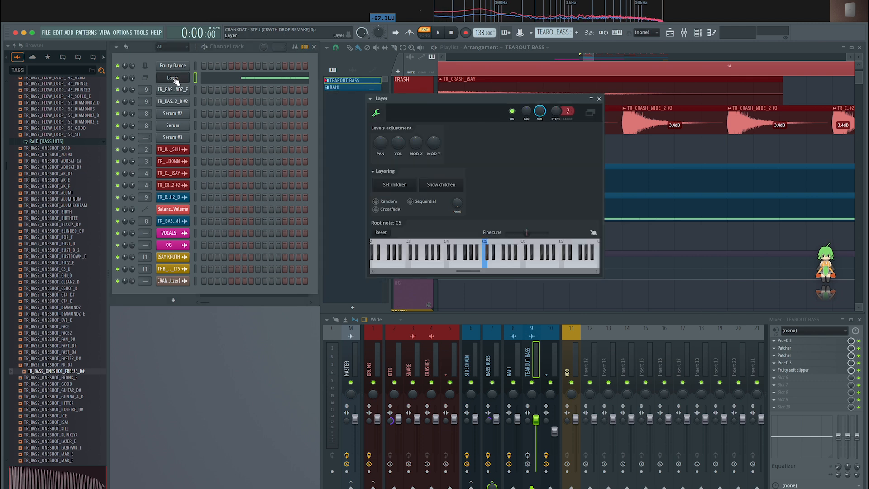
left_click(195, 102)
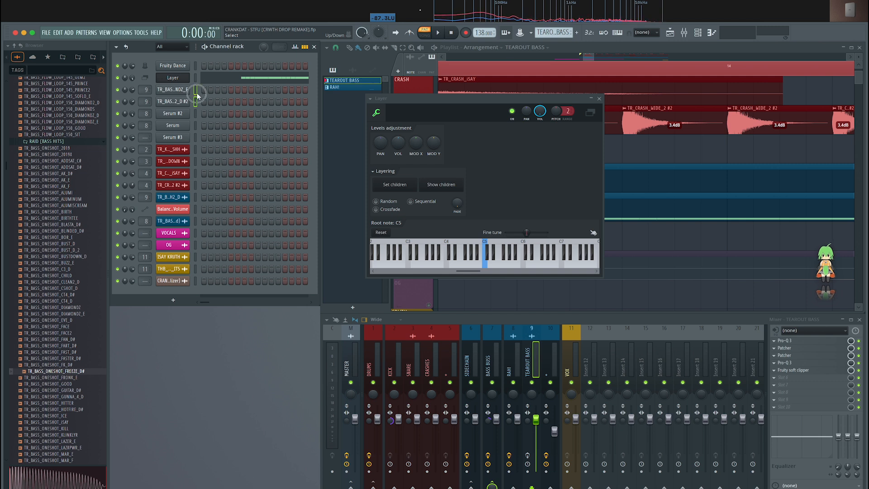
left_click(196, 90)
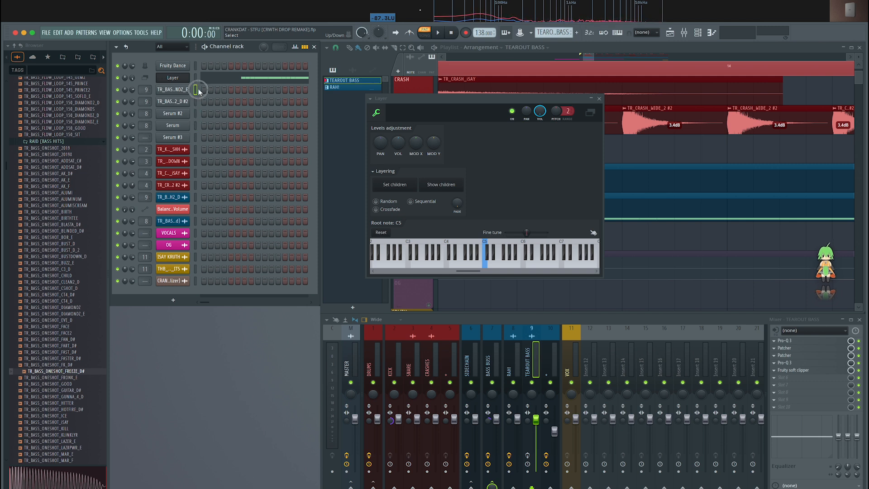
right_click(197, 91)
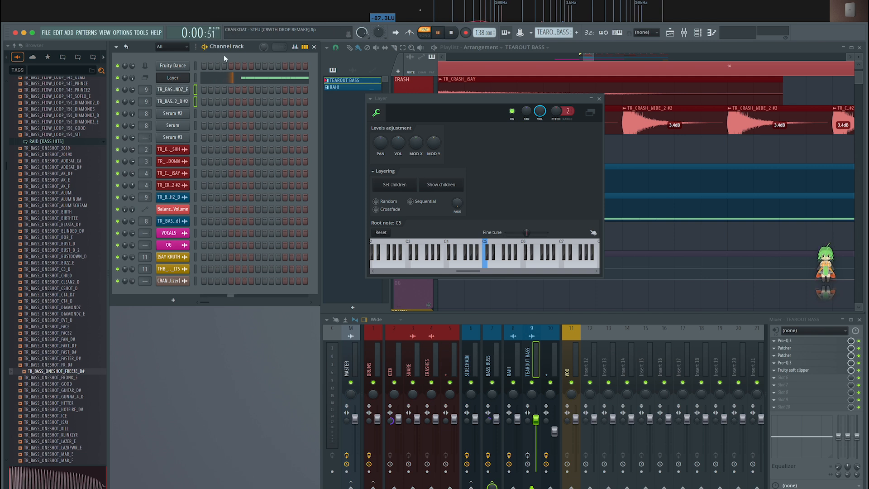
key("space")
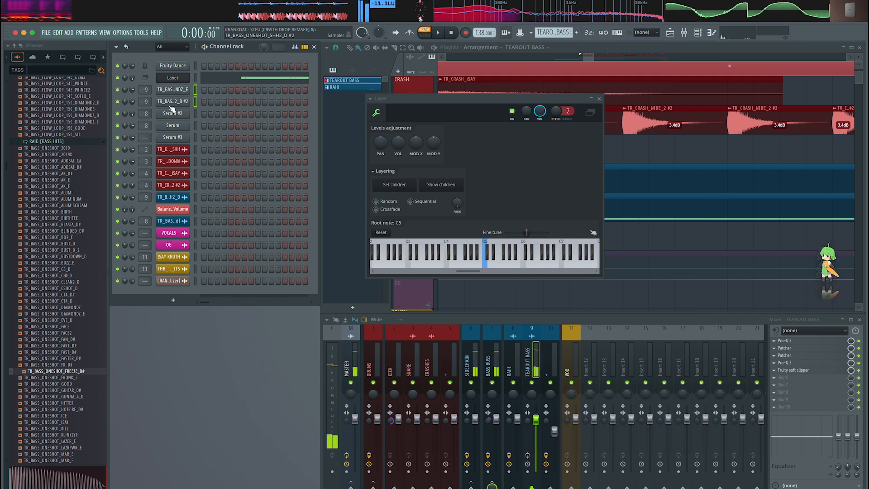
- View the first Pro-Q 3 of the TEAROUT BASS mixer track while the pattern plays, and open the track's first Patcher
left_click(527, 455)
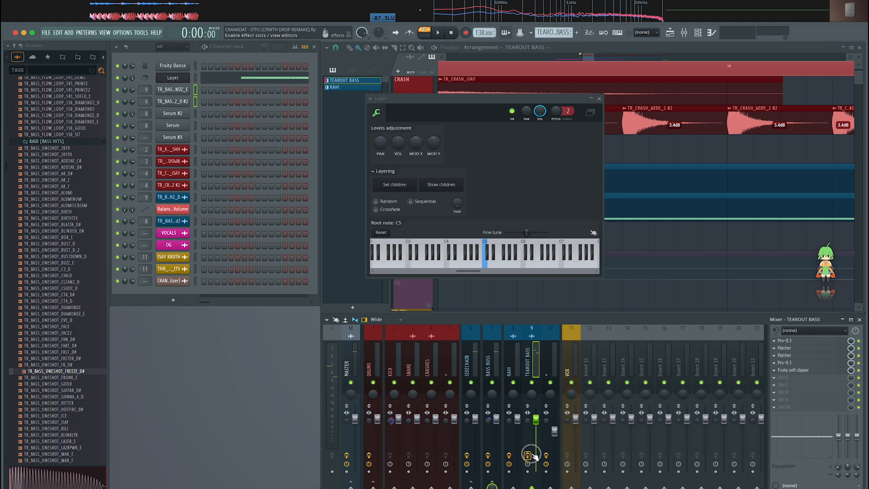
left_click(797, 341)
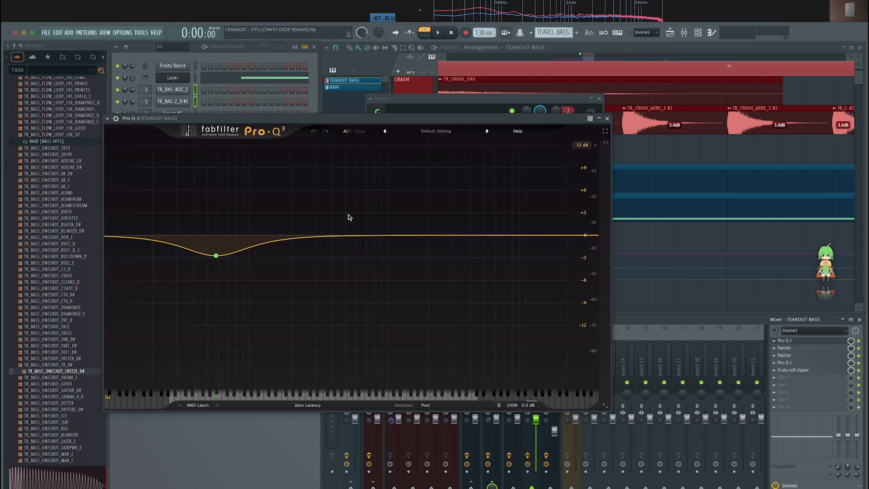
key("space")
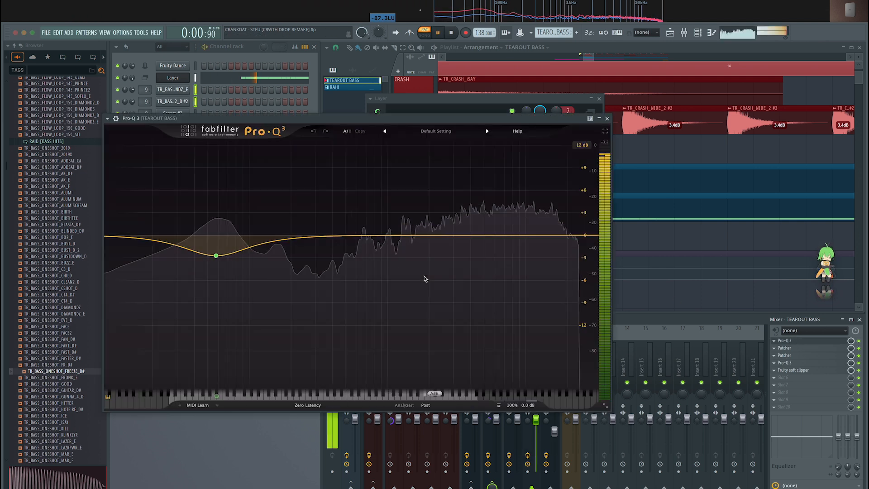
key("space")
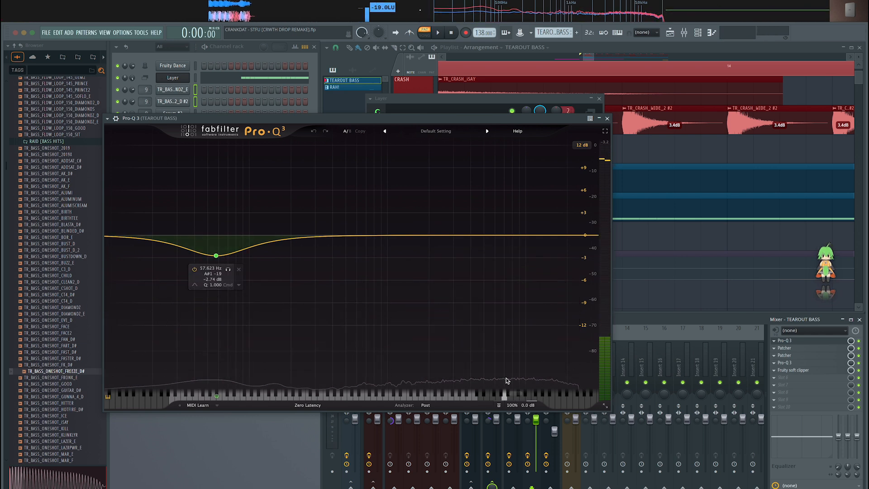
left_click(807, 348)
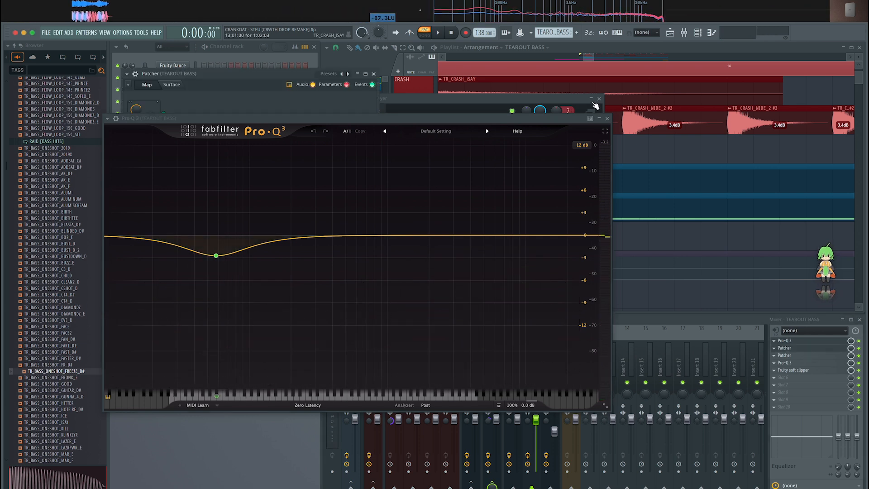
- View iZotope Trash 2 in the TEAROUT BASS track's first Patcher, close that Patcher, and leave the track's second Patcher open
left_click(608, 119)
left_click_drag(286, 88, 311, 121)
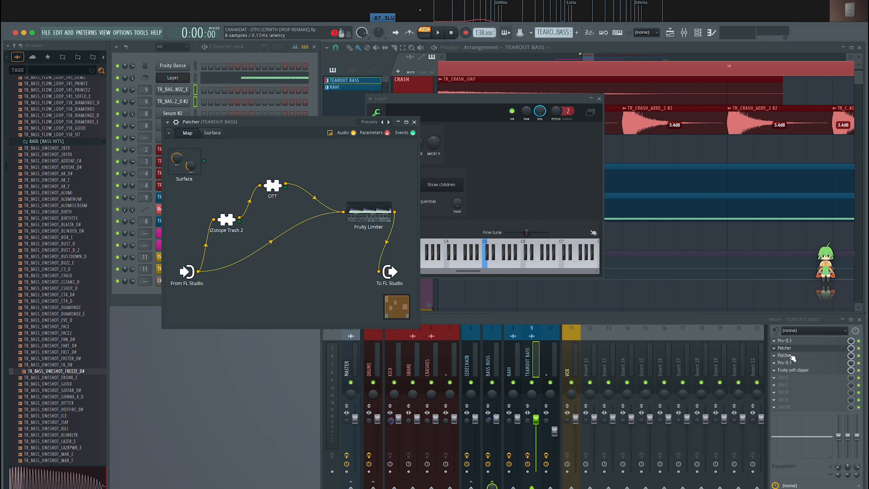
left_click(790, 355)
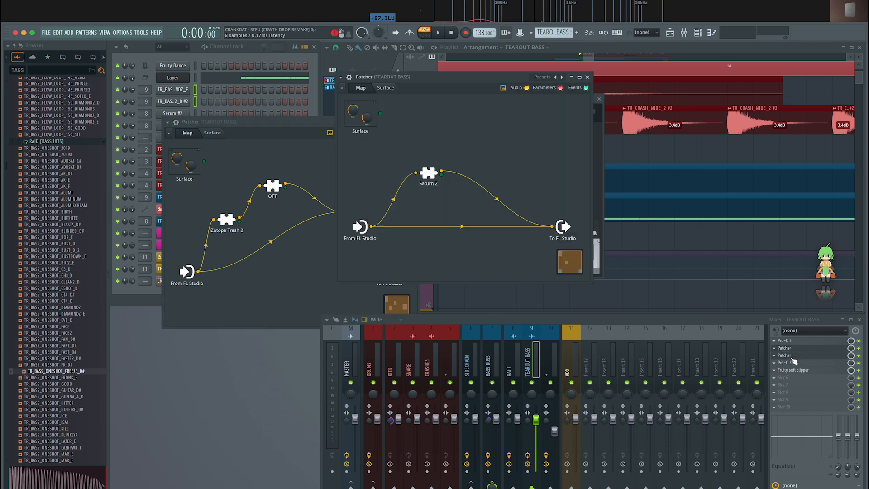
double_click(227, 220)
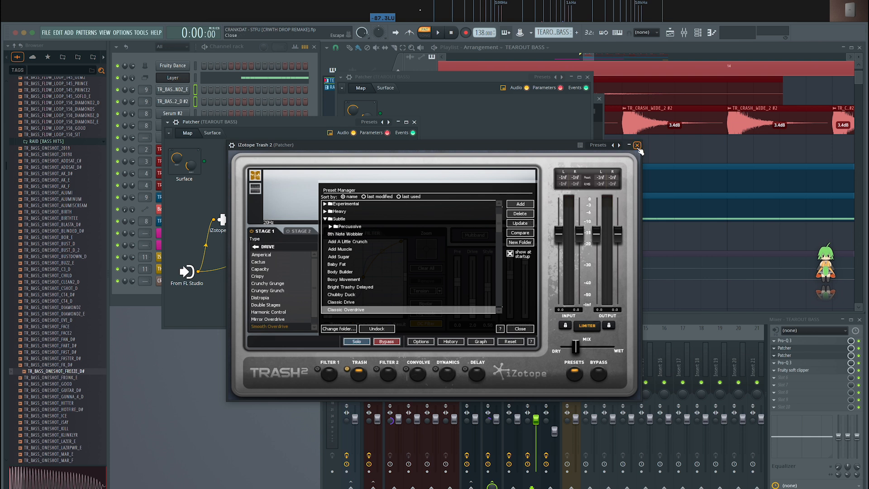
left_click(638, 145)
left_click(414, 122)
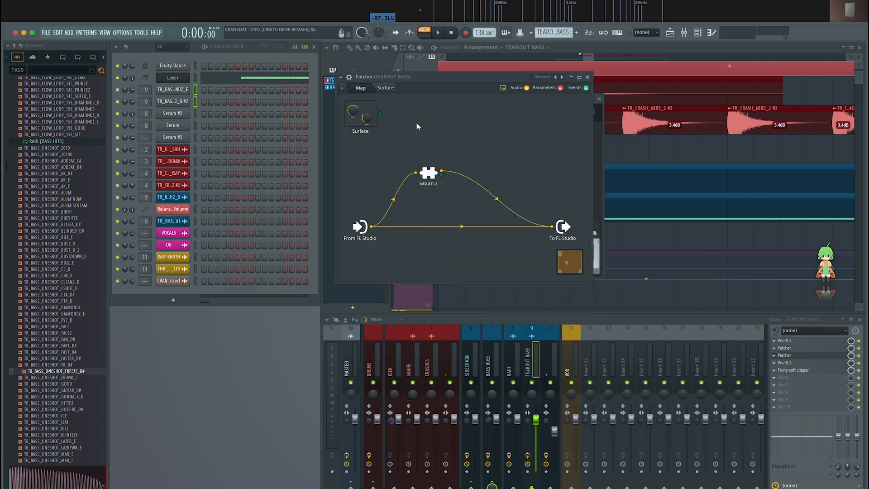
- View the Saturn 2 settings in the second Patcher, and close the plugin, the Patcher and the Layer channel's settings
double_click(430, 173)
left_click_drag(470, 183, 466, 238)
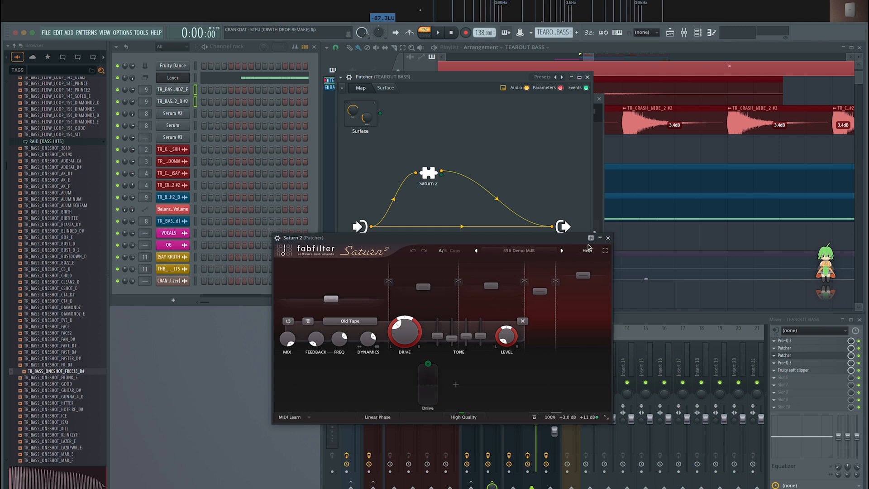
left_click(608, 238)
left_click(588, 78)
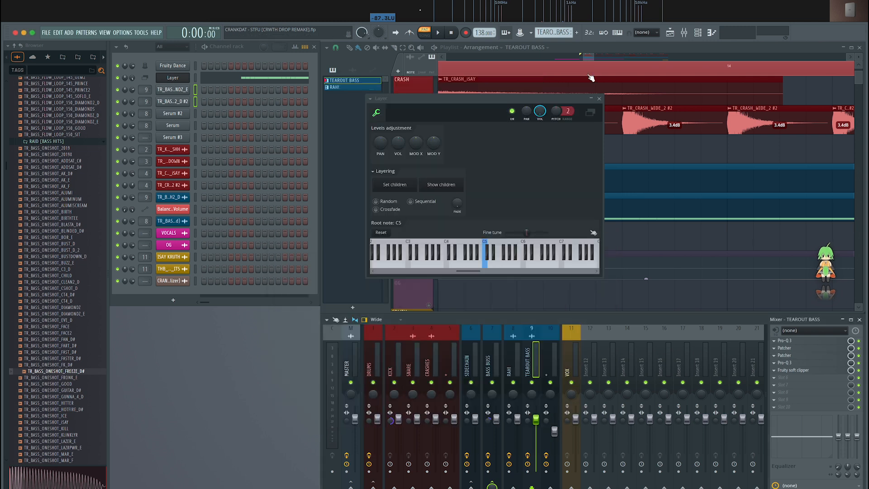
left_click(599, 99)
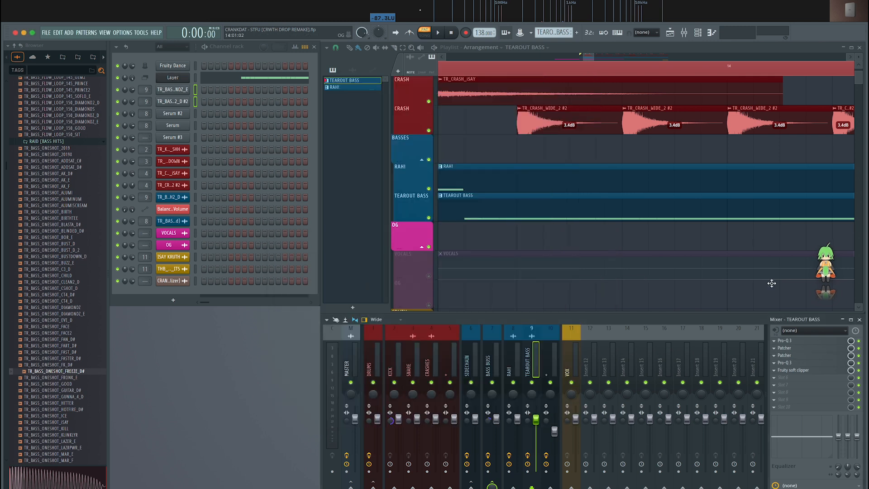
- Examine the second Pro-Q 3 of the TEAROUT BASS track while replaying the arrangement from before bar 14, and close it
left_click(798, 364)
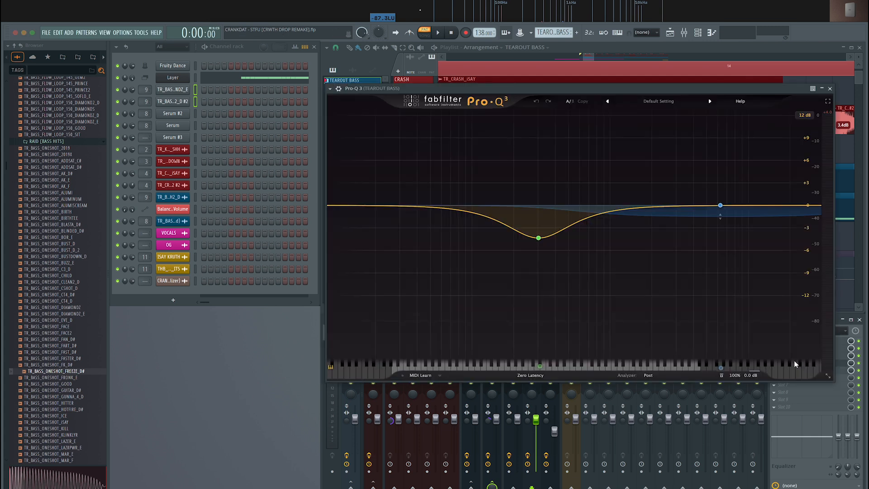
left_click_drag(479, 91, 263, 215)
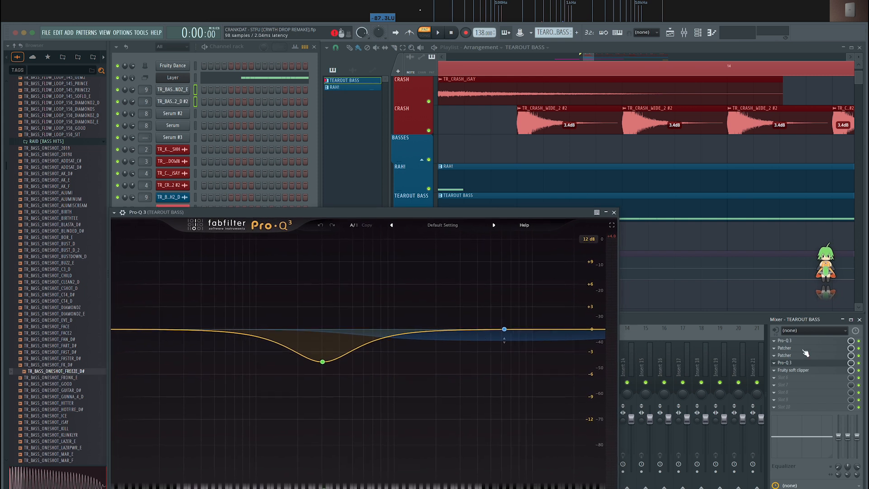
left_click(518, 69)
key("space")
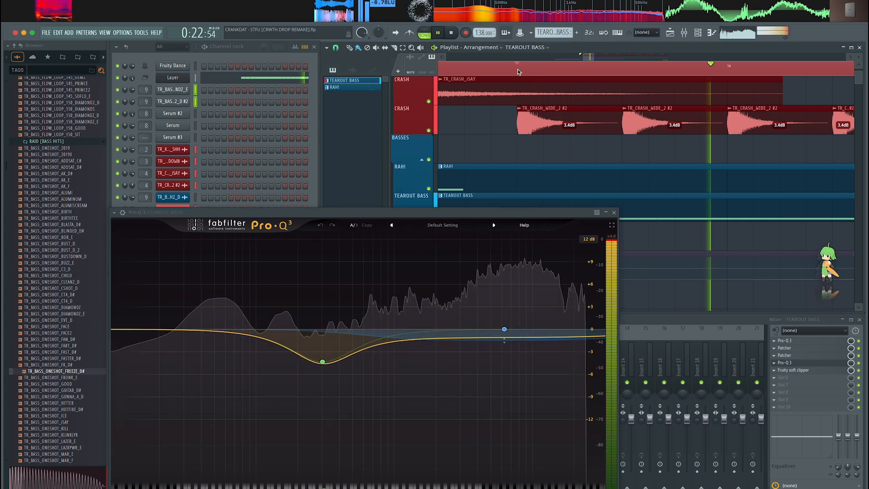
key("space")
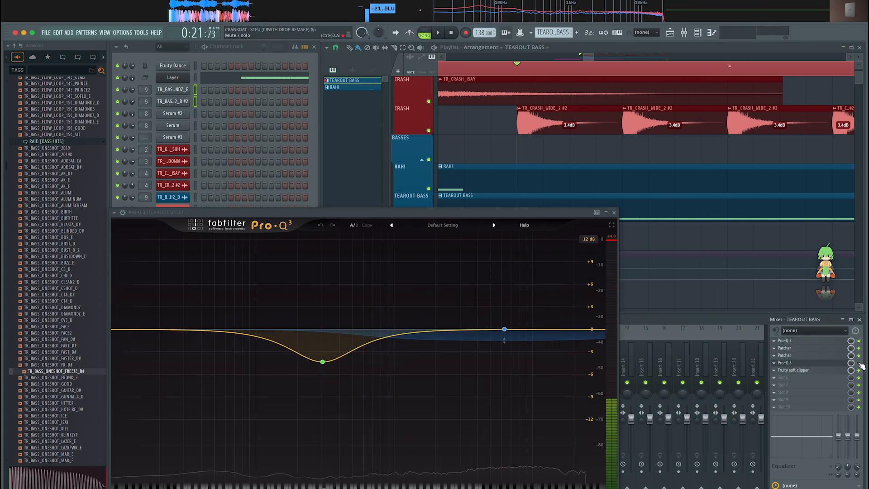
key("space")
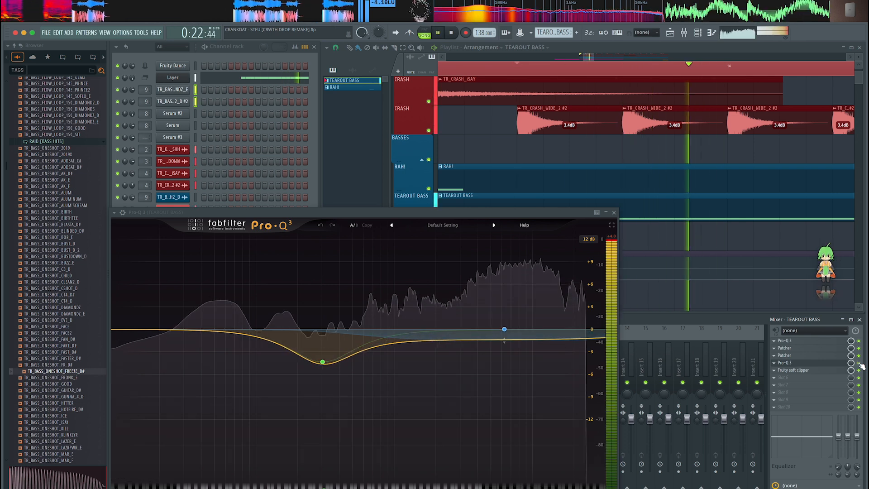
key("space")
left_click(614, 212)
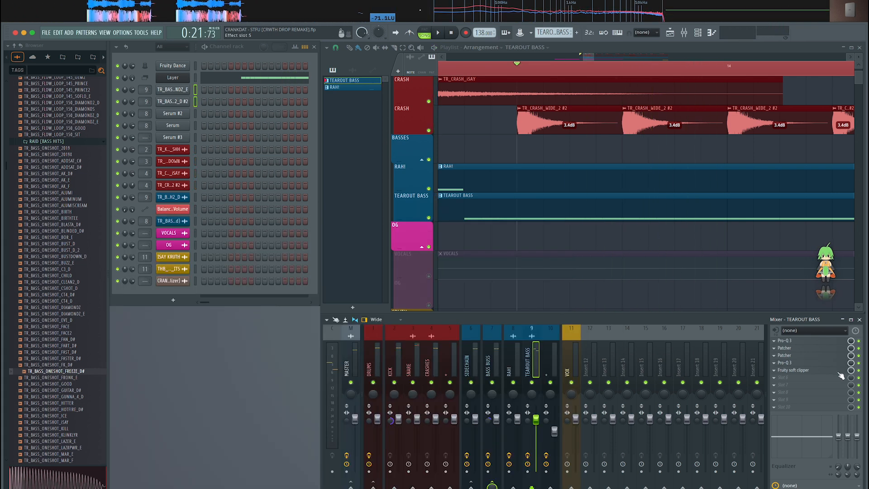
- Examine the threshold and post gain of the TEAROUT BASS track's Fruity soft clipper, play the arrangement briefly, and close the plugin
left_click(839, 370)
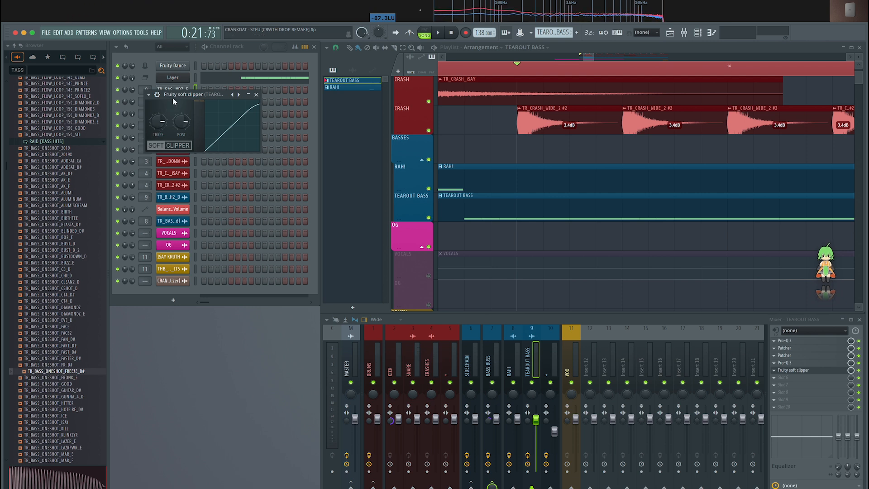
left_click_drag(177, 101, 194, 341)
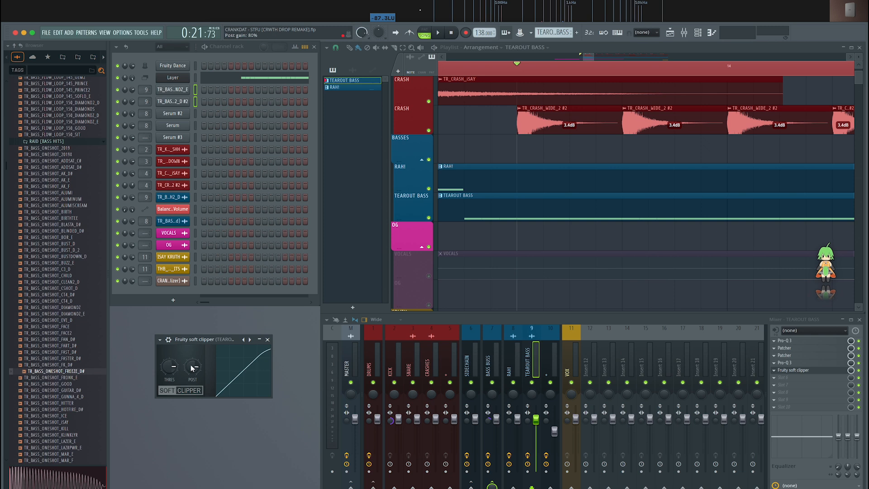
left_click_drag(219, 342, 225, 350)
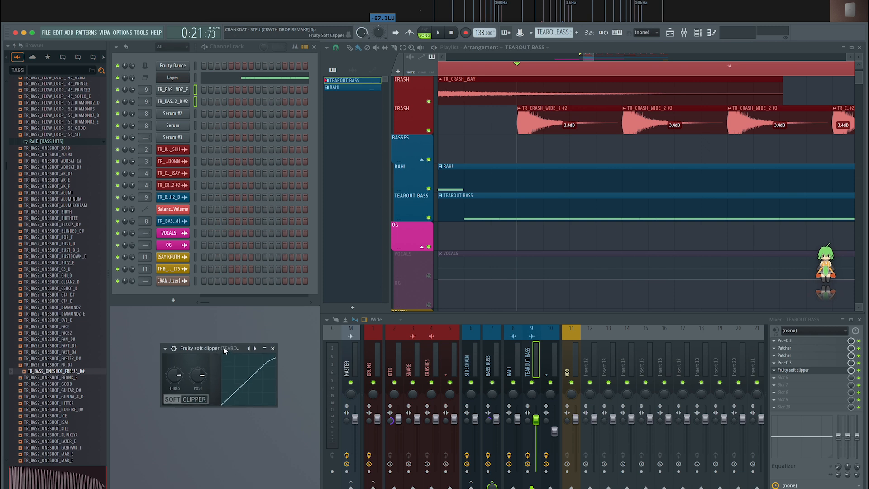
left_click_drag(178, 377, 177, 365)
key("space")
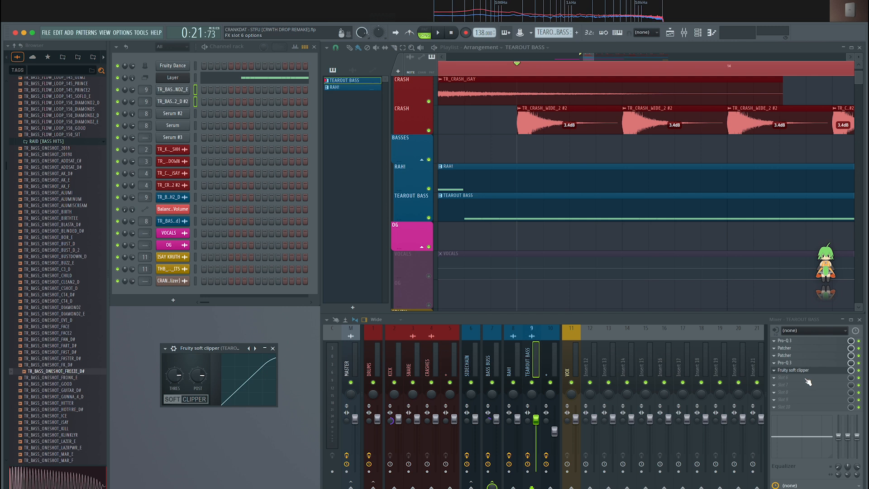
key("space")
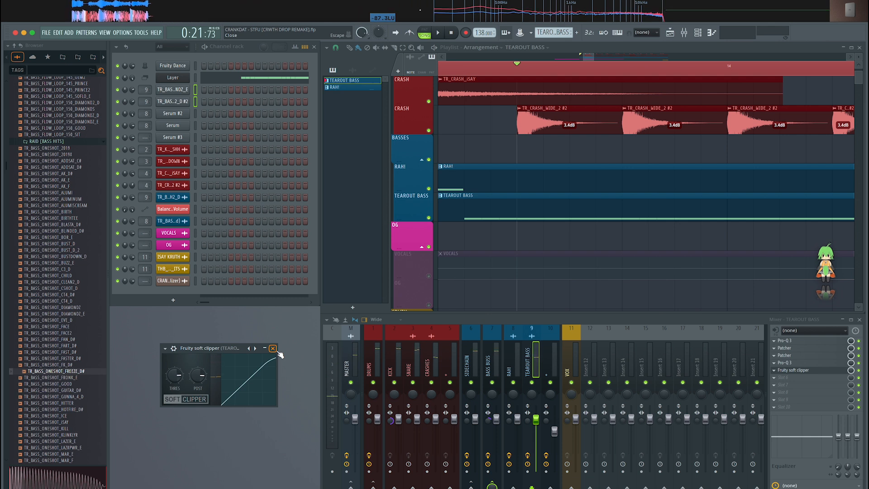
left_click(275, 350)
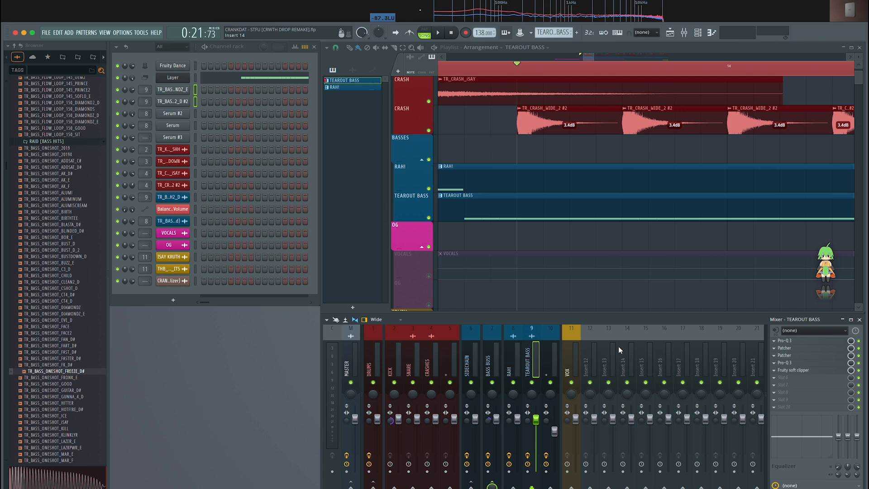
- View the Pro-Q 3 and Pro-L 2 of the BASS BUSS mixer track while the arrangement plays
left_click(488, 373)
left_click(786, 358)
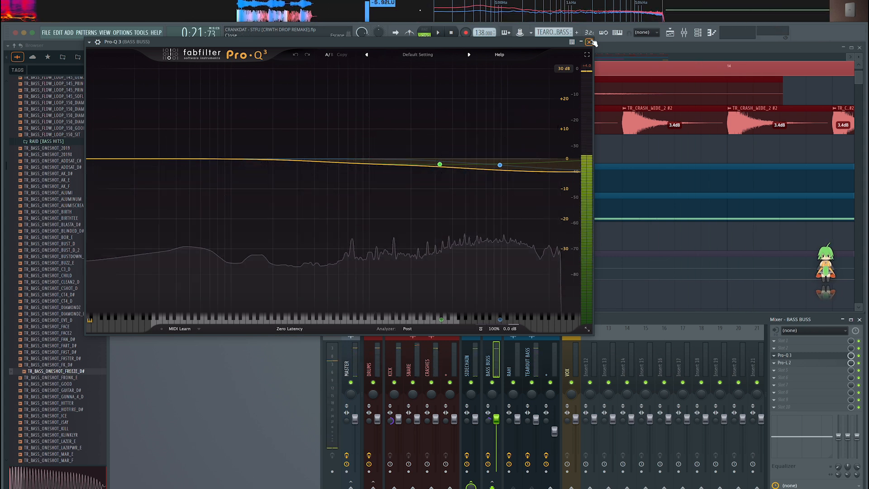
left_click(591, 42)
left_click(802, 362)
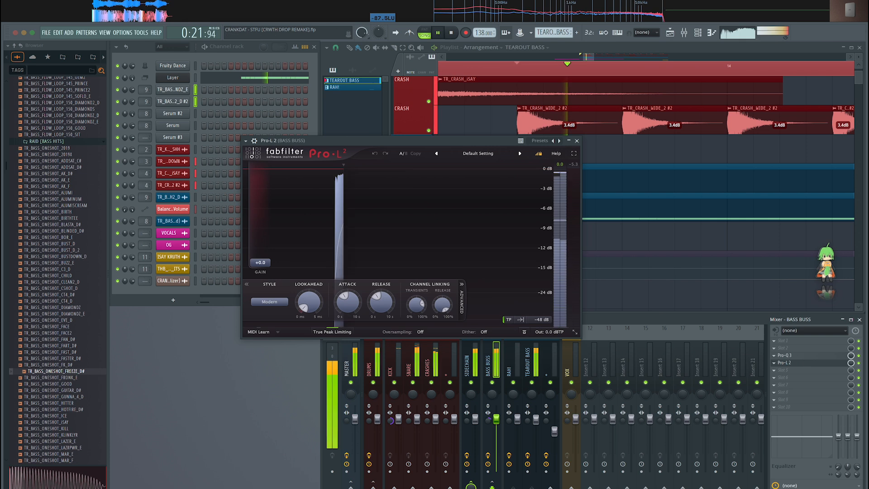
key("space")
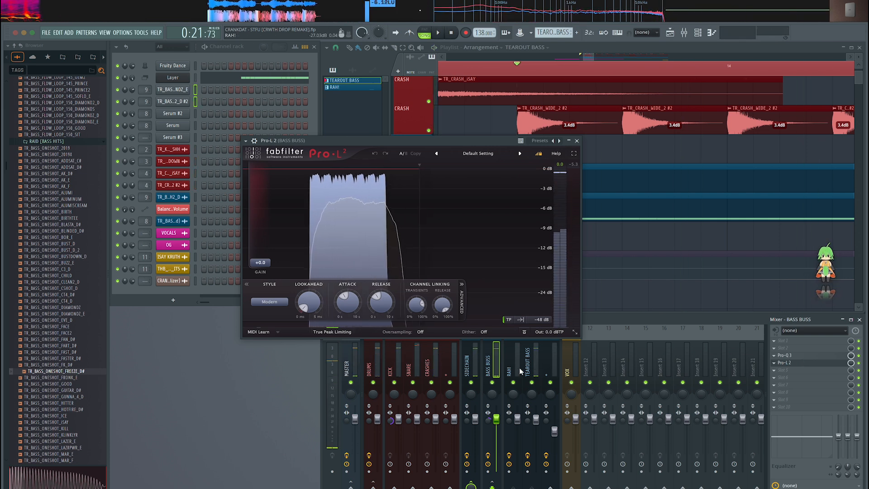
- Reopen the TEAROUT BASS track's Fruity soft clipper below the BASS BUSS Pro-L 2 and play the arrangement to compare levels
left_click(528, 362)
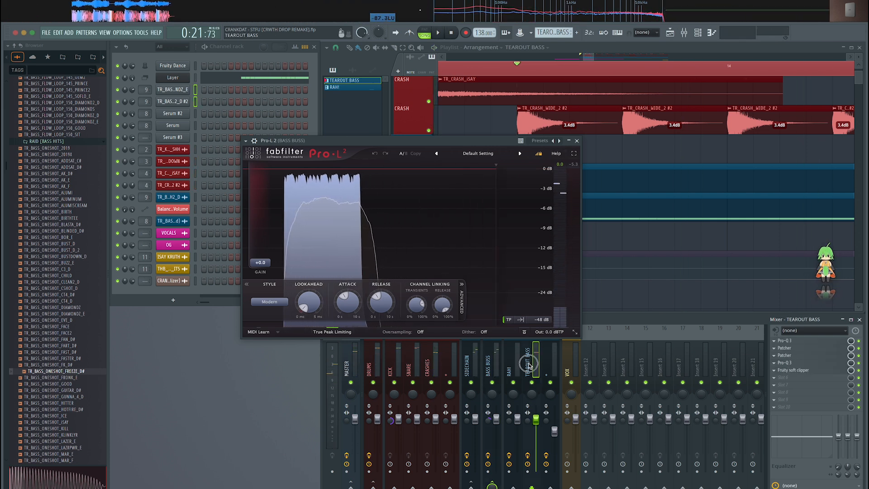
left_click(793, 370)
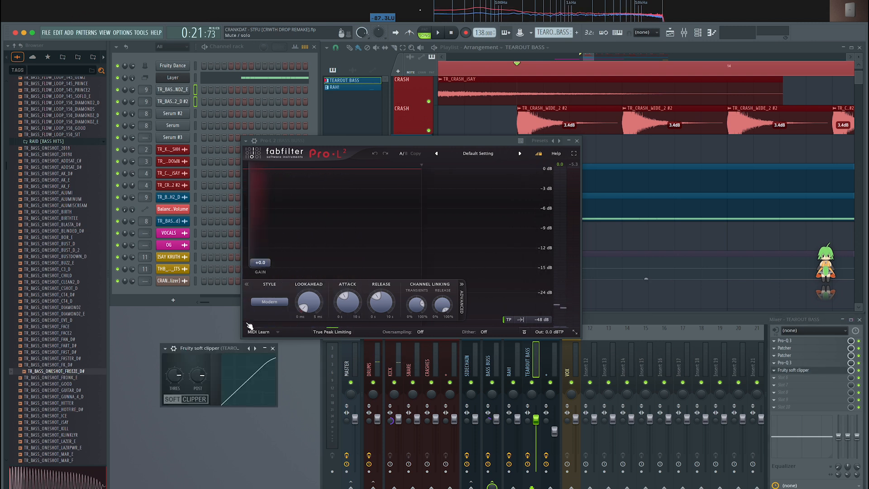
left_click_drag(226, 347, 245, 369)
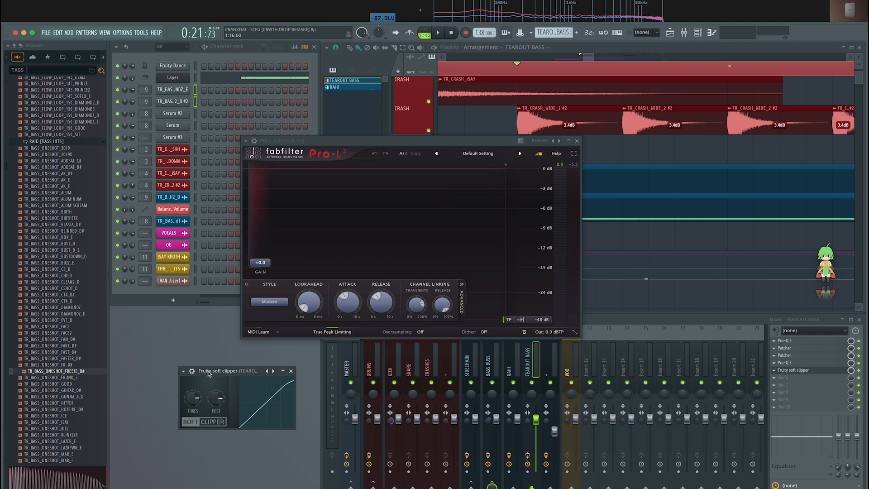
key("space")
key("space")
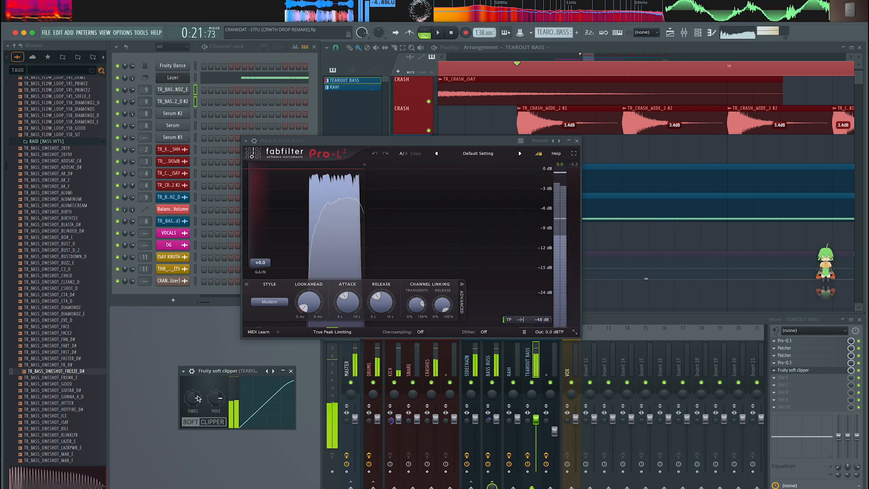
- Lower the Fruity soft clipper's threshold to -24.0 dB and replay the bass section to hear the clipping
left_click_drag(197, 403, 196, 408)
key("space")
key("space")
key("space")
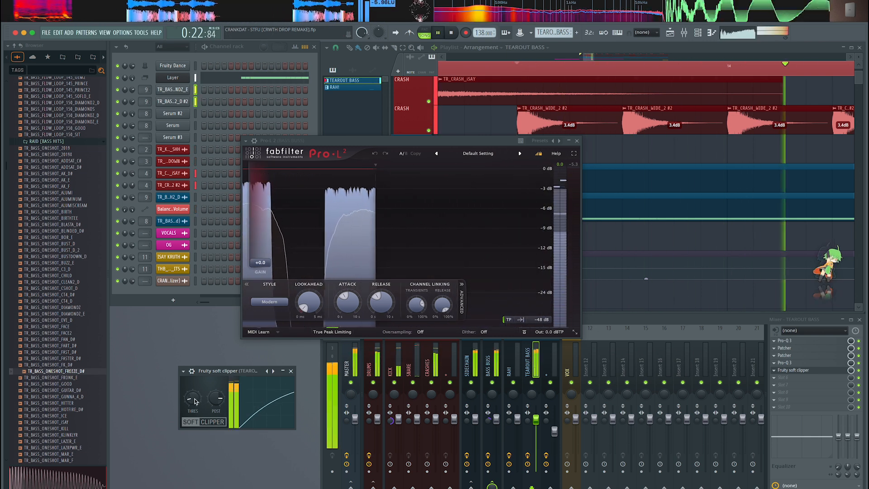
key("space")
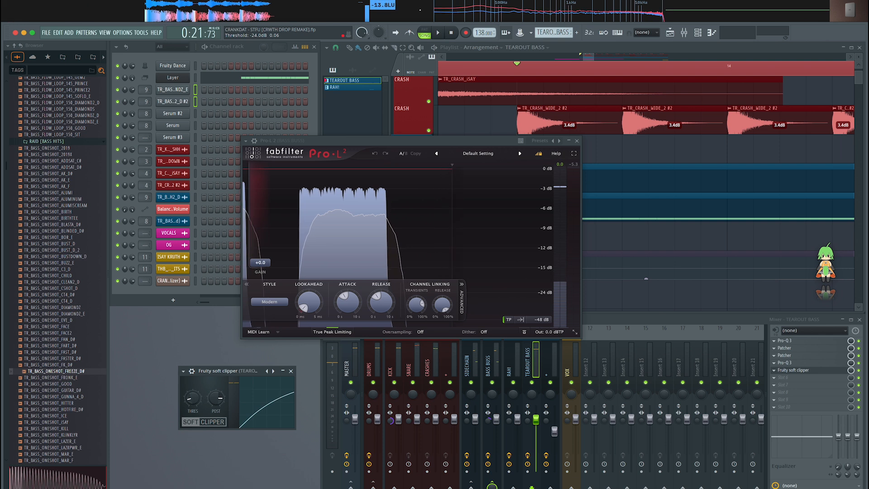
- Raise the Fruity soft clipper's threshold to 0.0 dB and replay the bass section
left_click_drag(198, 398, 198, 339)
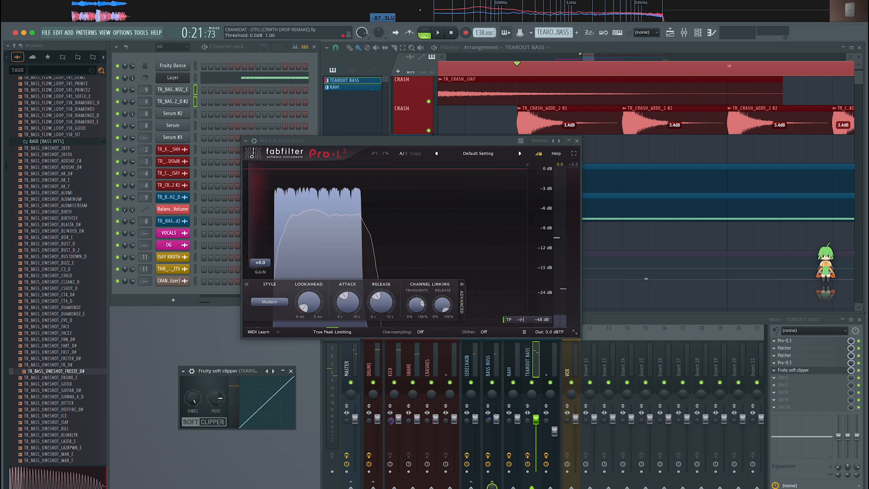
key("space")
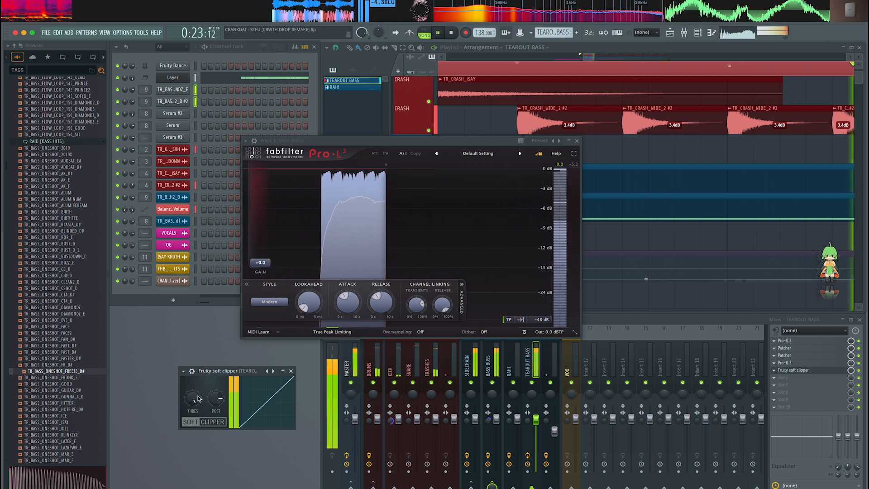
key("space")
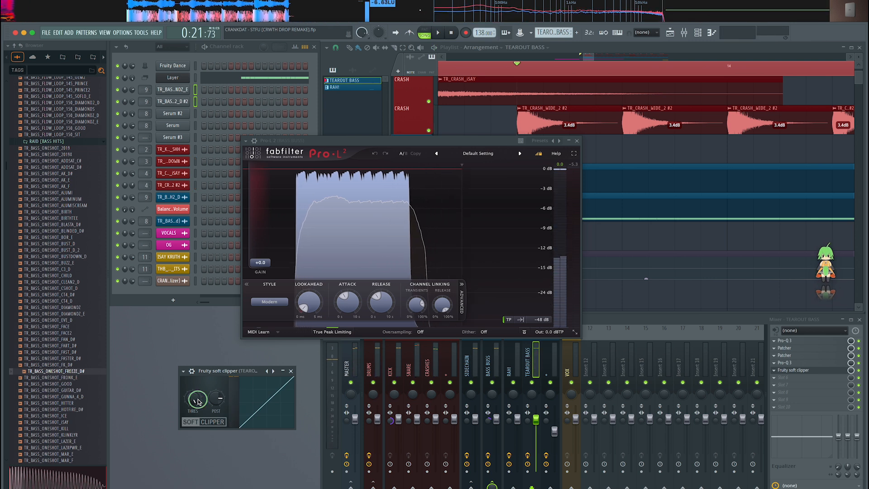
- Reset the Fruity soft clipper's threshold to its default and replay the bass section
right_click(198, 398)
left_click(230, 379)
key("space")
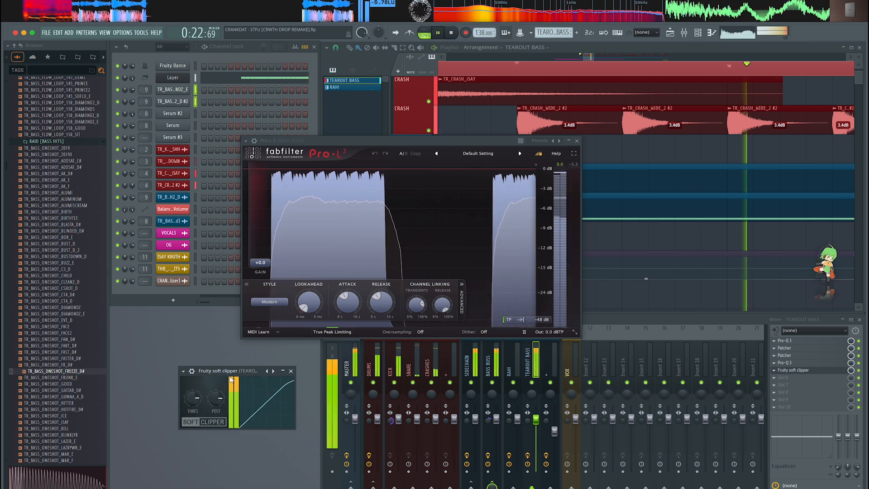
- Turn the Fruity soft clipper's threshold up to its maximum and replay the bass section several times
key("space")
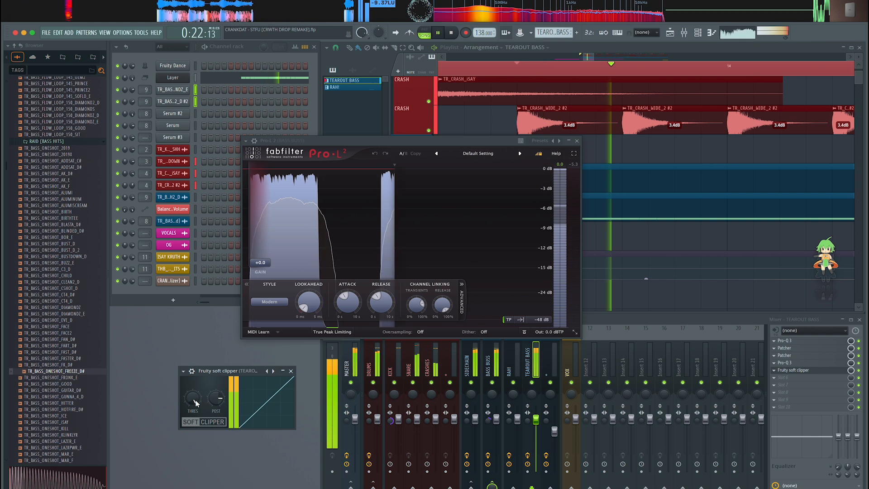
key("space")
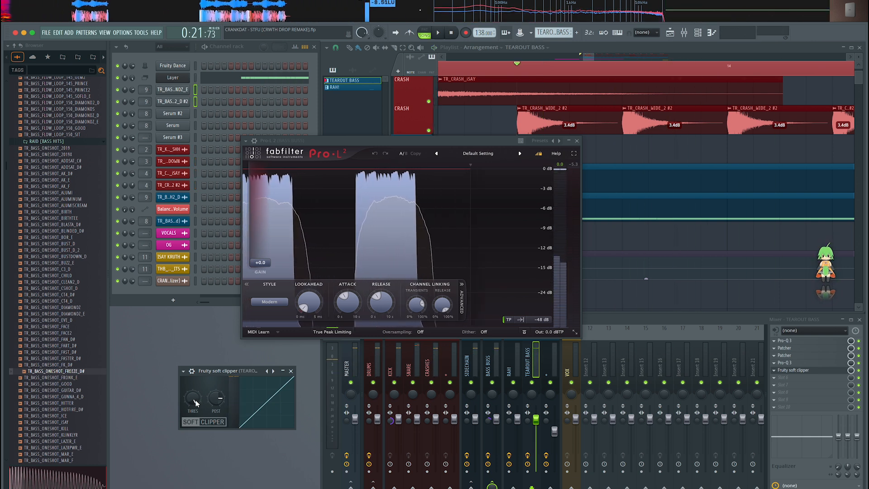
key("space")
key("space")
key("space")
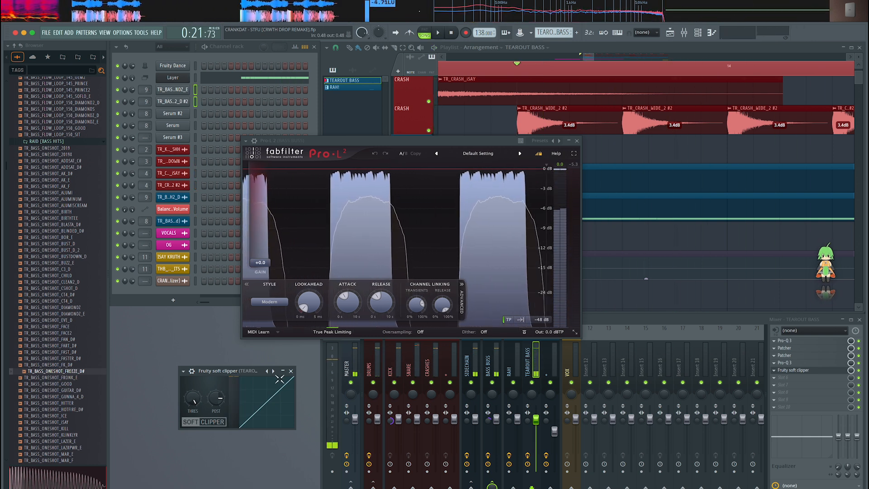
- Close the BASS BUSS limiter and play the drop with the SIDECHAIN track's Pro-L 2 open to watch its limiting
key("space")
left_click(577, 141)
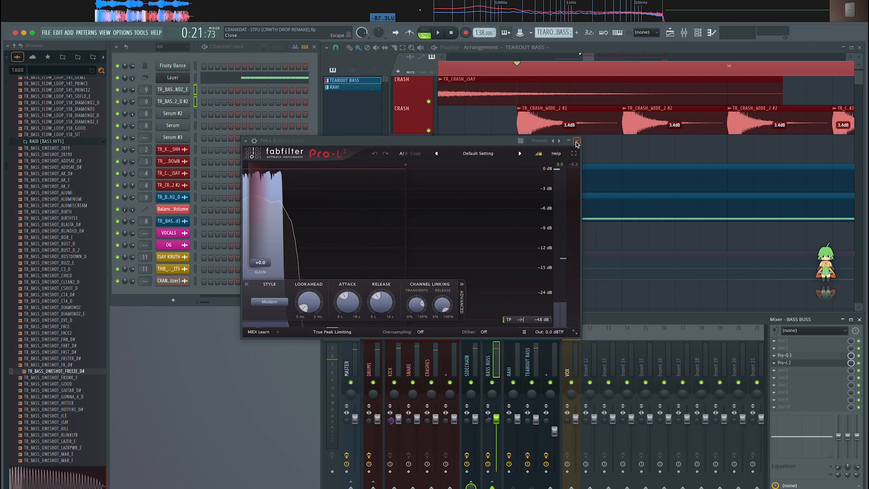
scroll(472, 204, "down", 1)
scroll(472, 203, "down", 5)
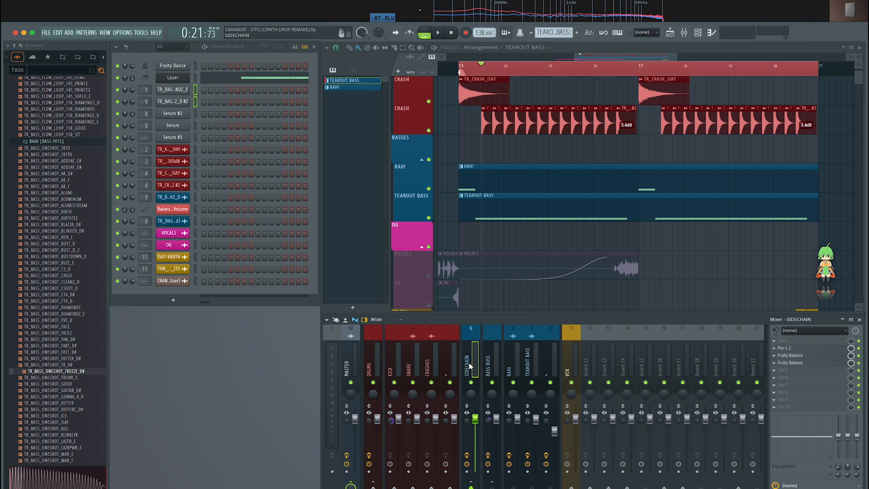
left_click(829, 349)
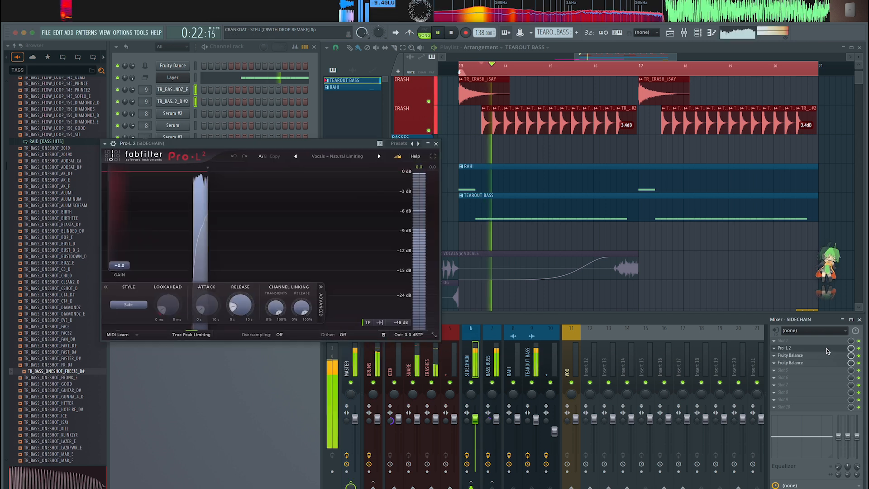
left_click(436, 144)
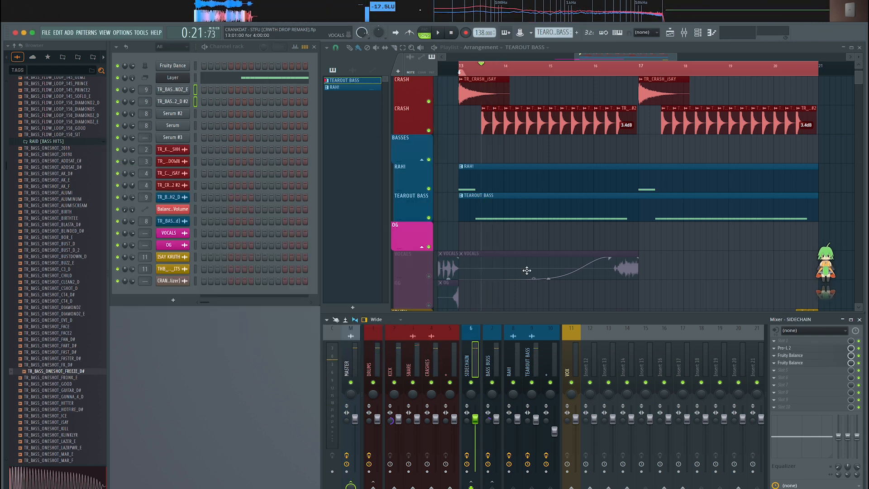
- Look over the playlist's drum, bass, OG and CRWTH tracks and their clips
scroll(527, 270, "down", 4)
scroll(526, 271, "down", 5)
scroll(527, 271, "up", 3)
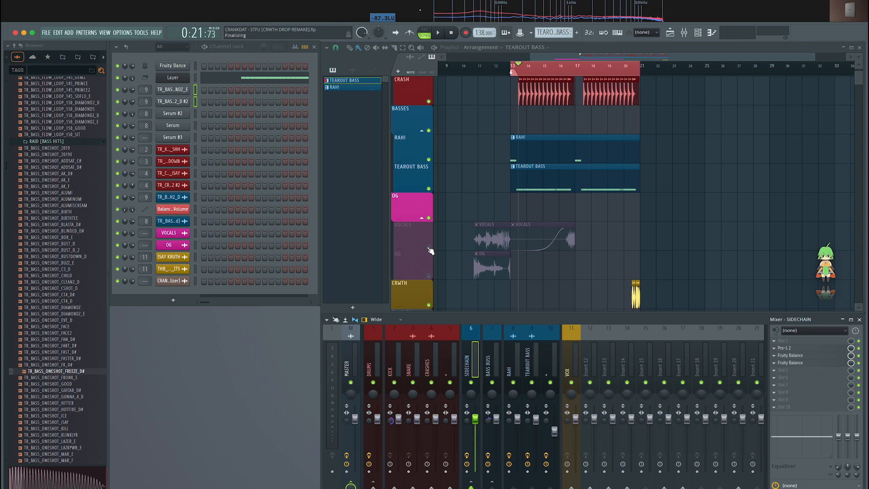
scroll(525, 197, "up", 5)
scroll(527, 200, "down", 12)
scroll(527, 199, "up", 12)
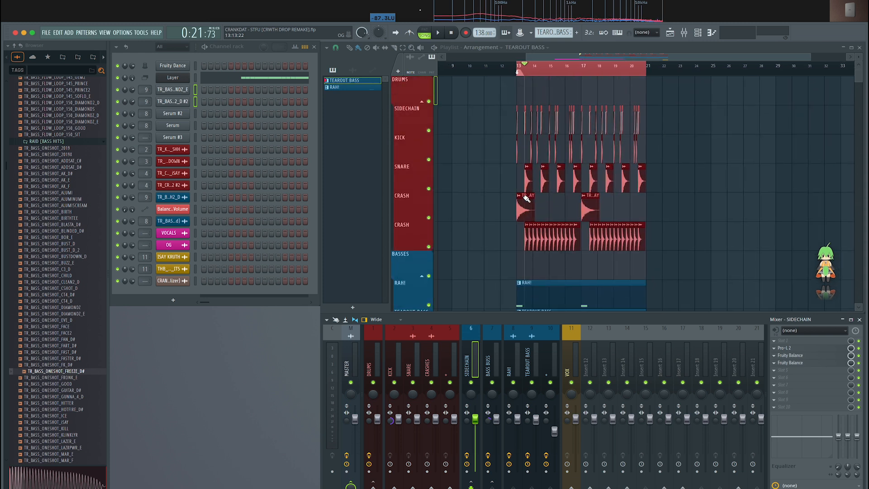
scroll(527, 199, "down", 1)
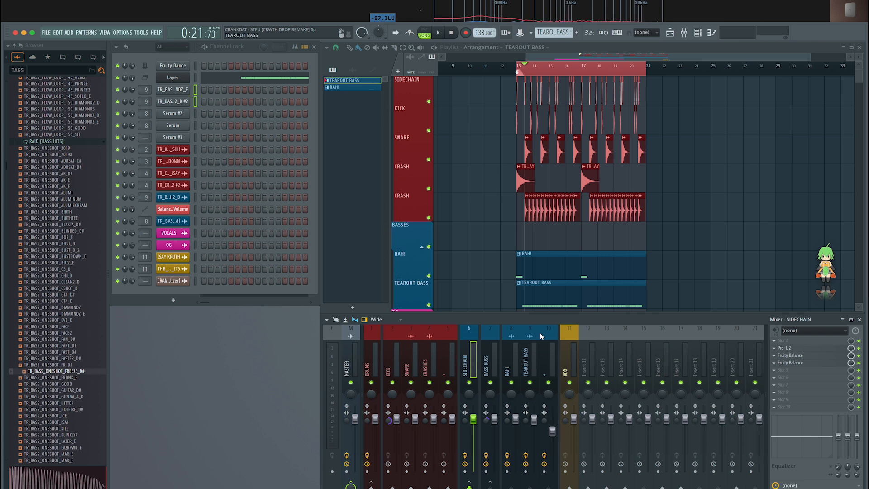
scroll(562, 233, "down", 7)
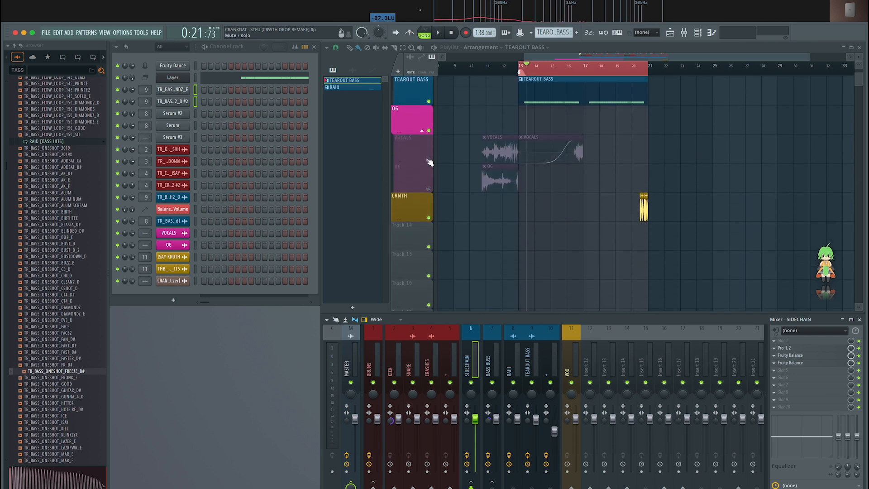
- Unmute the VOCALS and OG tracks and move the playhead near the start of their clips before the drop
left_click(429, 162)
scroll(506, 97, "up", 2)
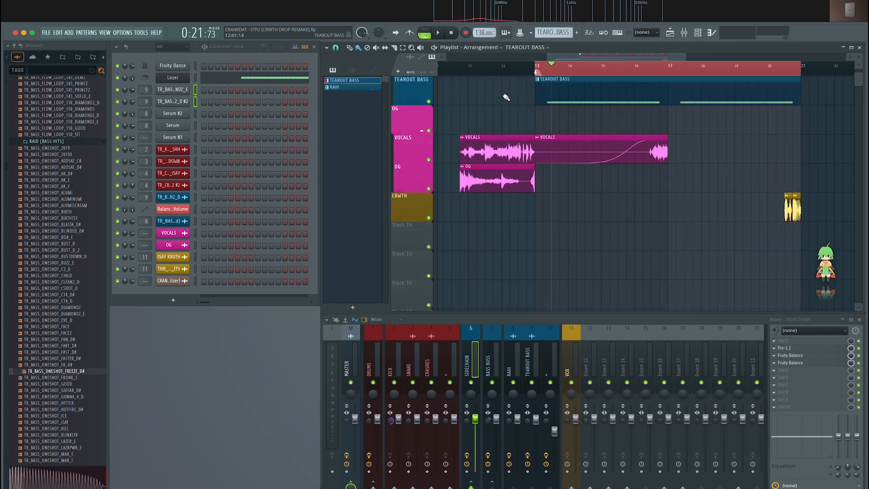
scroll(467, 71, "up", 2)
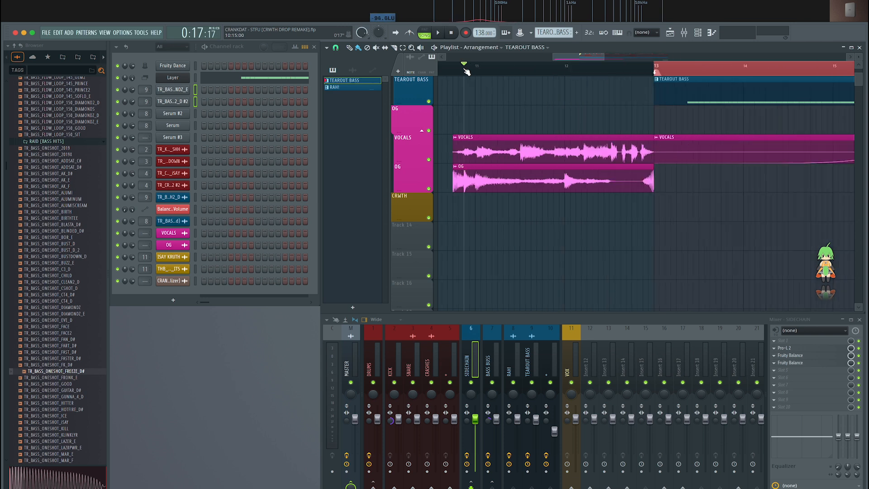
scroll(457, 72, "down", 5)
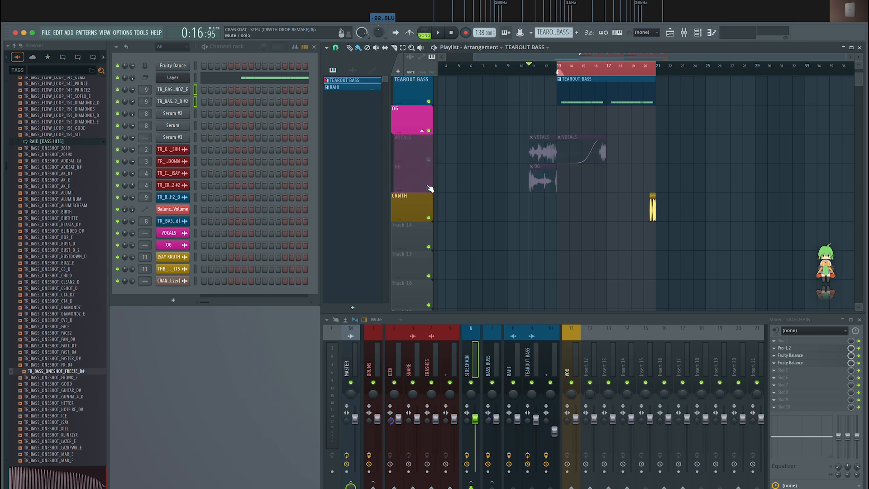
- Play the lead-in and drop with VOCALS muted and OG audible, and unmute the VOCALS track
key("super+space")
key("Escape")
key("space")
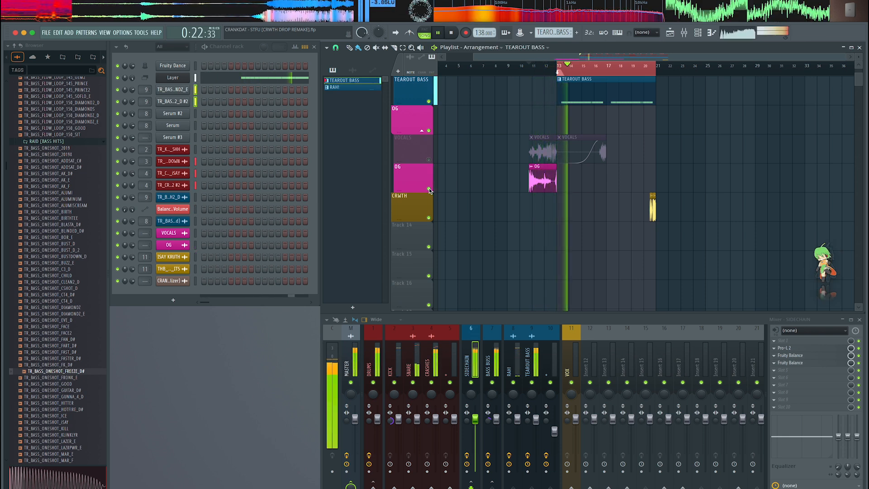
key("space")
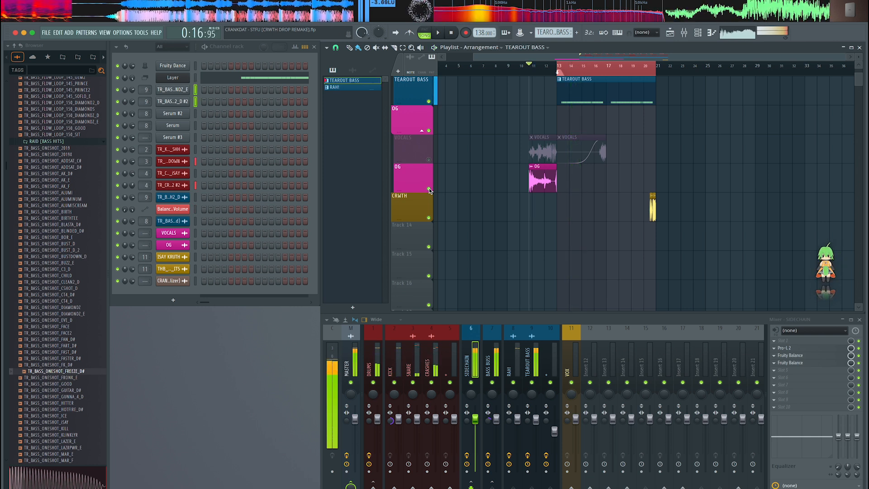
left_click(430, 160)
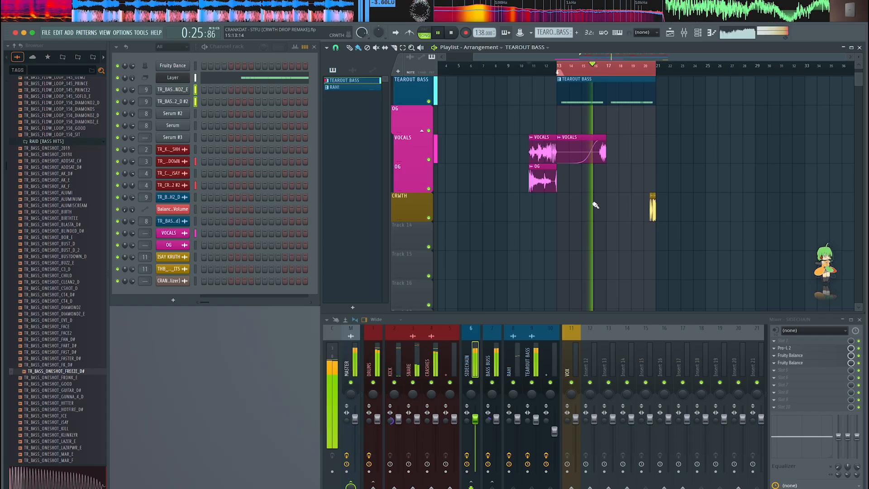
- Play the drop through to its end with the vocals, shrinking the playlist track height to show the whole arrangement
scroll(626, 199, "down", 4)
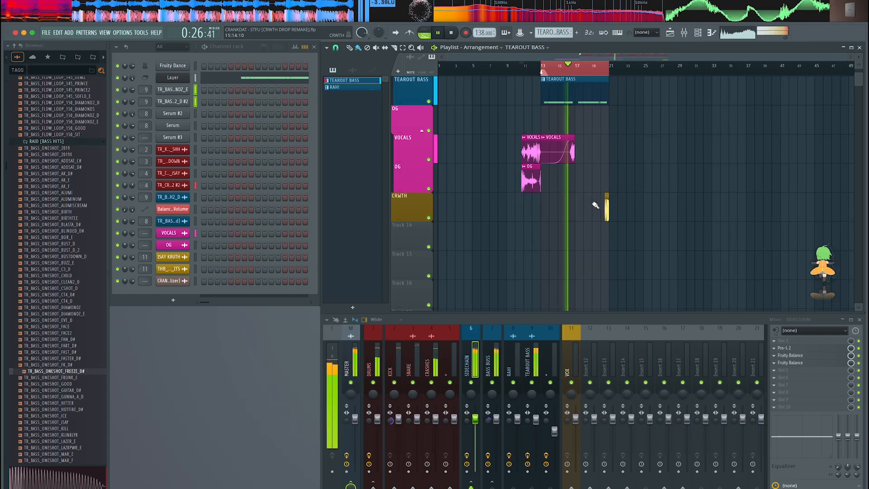
scroll(636, 138, "up", 3)
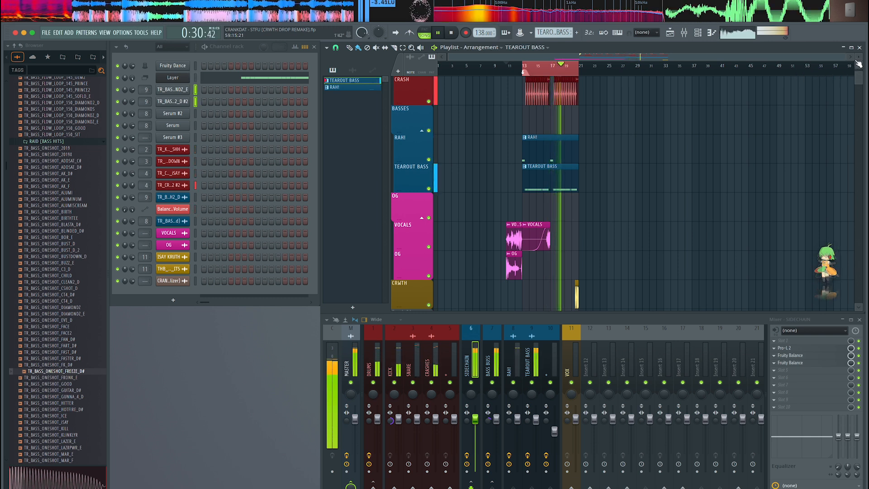
left_click_drag(856, 59, 856, 54)
scroll(714, 182, "up", 3)
scroll(594, 142, "up", 2)
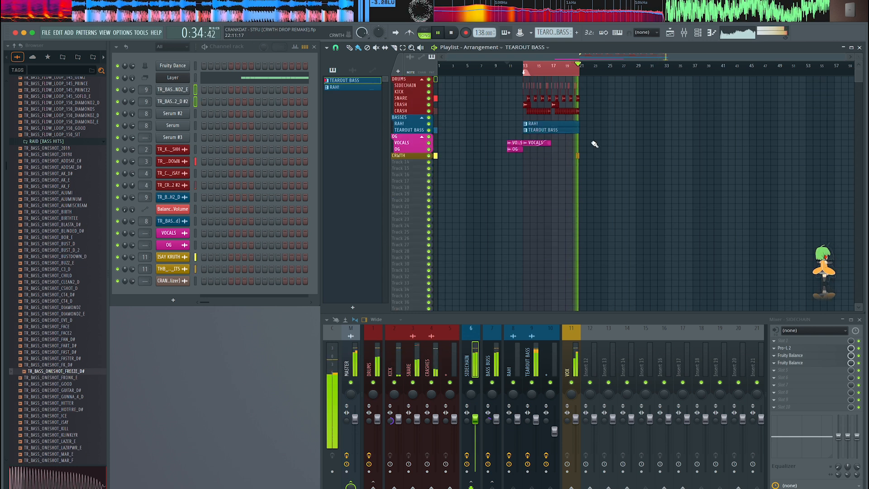
key("space")
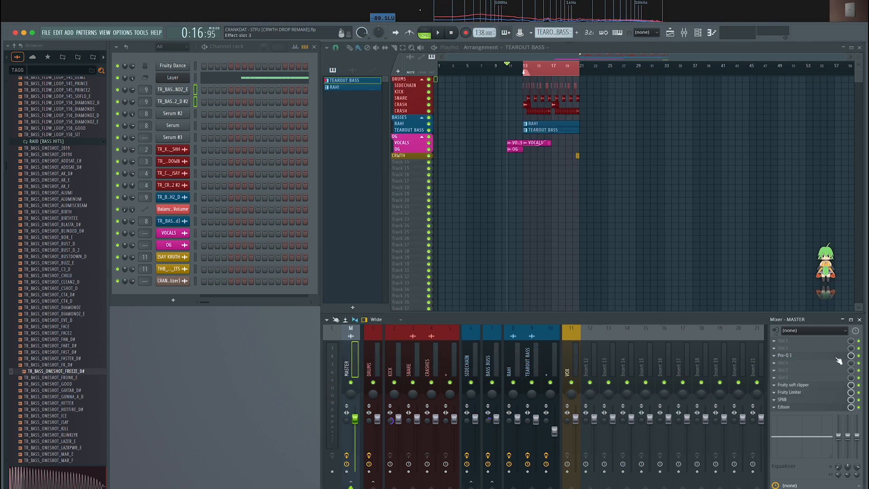
- Inspect the MASTER track's Pro-Q 3, and set up its Fruity soft clipper and Fruity Limiter windows one above the other
left_click(835, 357)
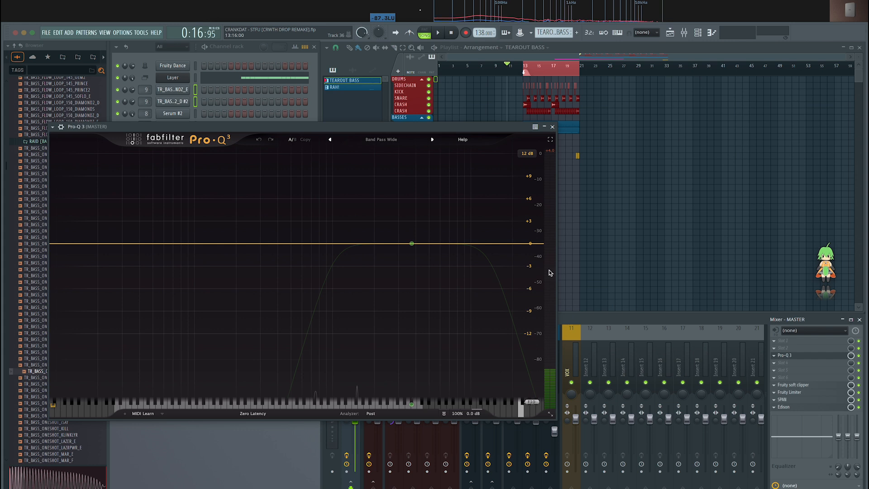
left_click(837, 386)
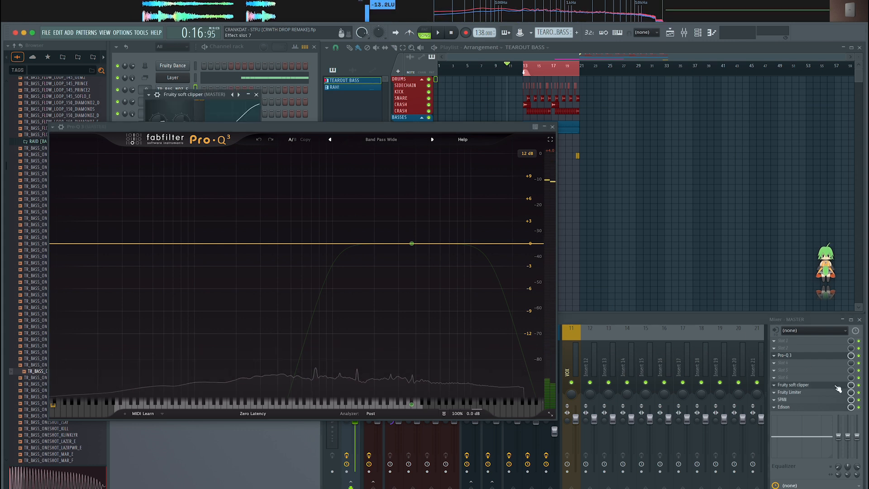
left_click(556, 129)
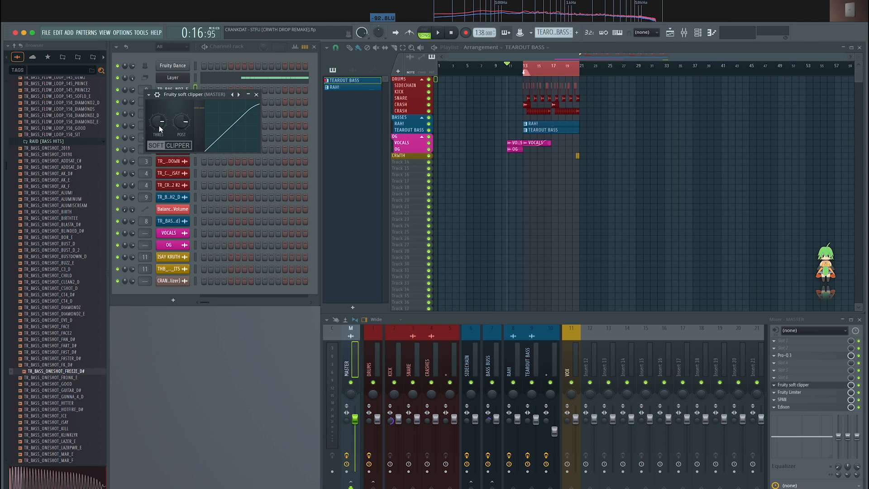
left_click(826, 393)
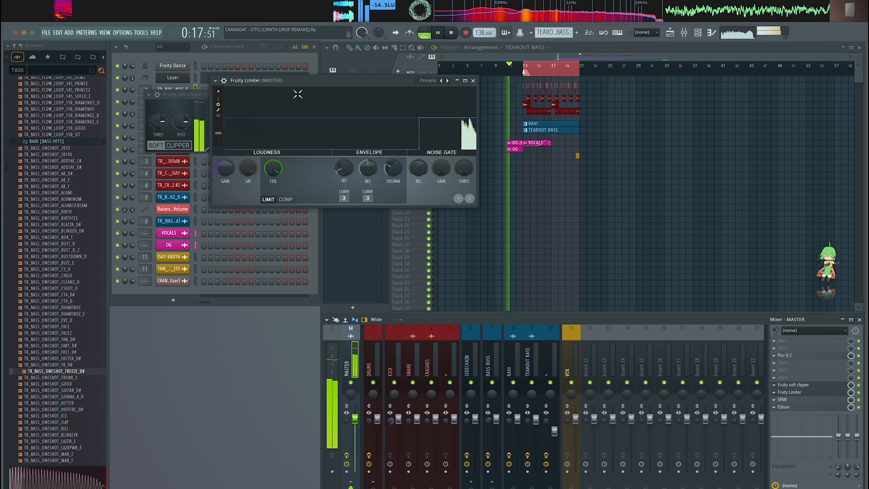
left_click_drag(314, 80, 233, 216)
- Raise the master soft clipper's threshold to 0.0 dB and play into the drop to check the loudness meter
left_click(159, 126)
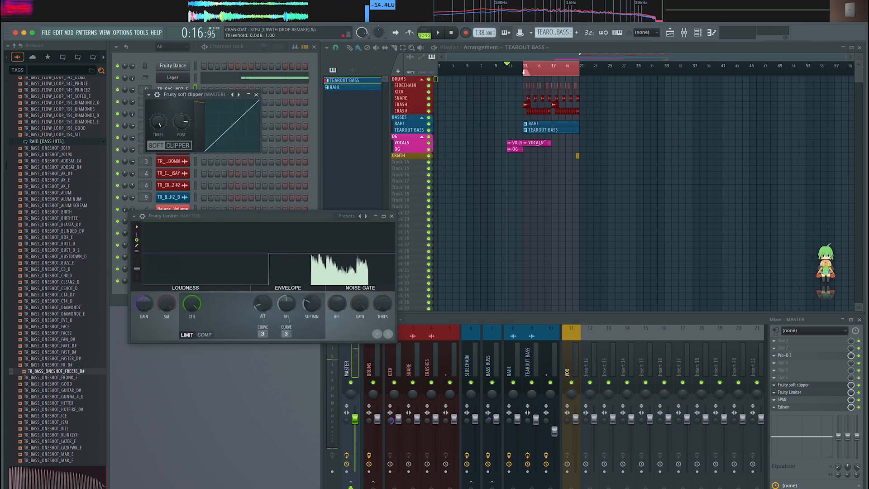
key("space")
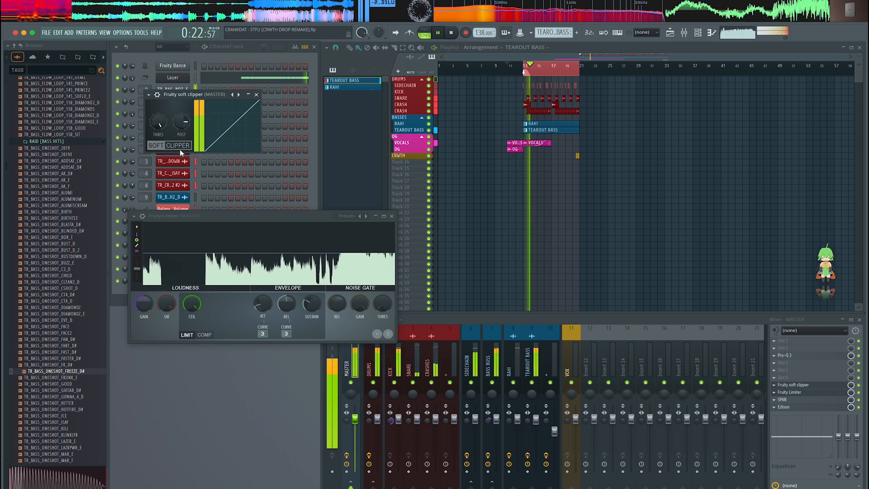
key("space")
mouse_move(387, 7)
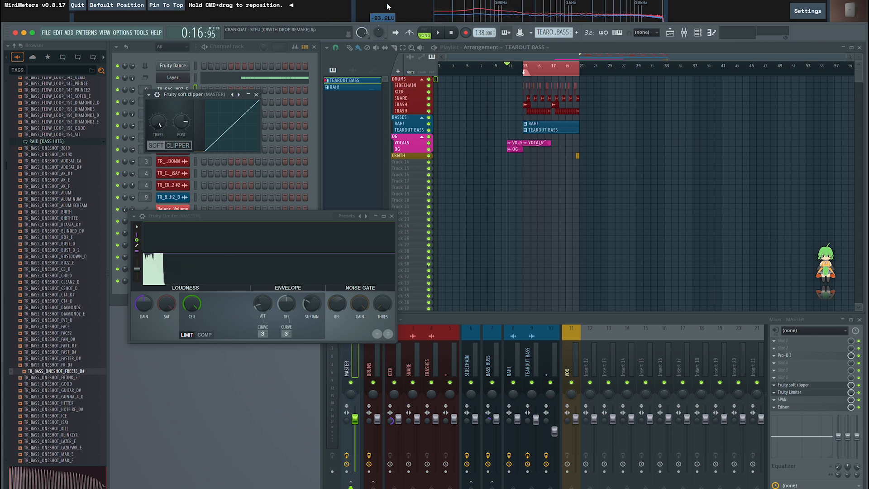
- Reset the master soft clipper's threshold to its default and play the drop from bar 13
right_click(162, 123)
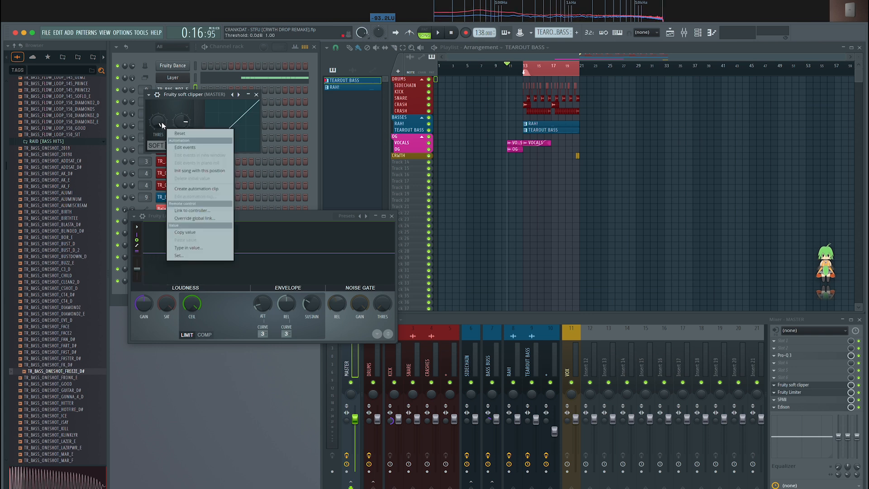
left_click(177, 133)
left_click(525, 67)
key("space")
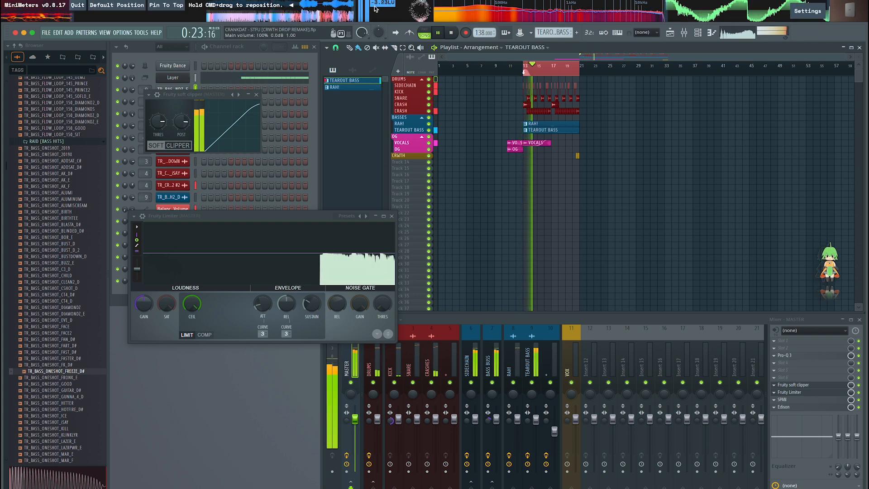
key("space")
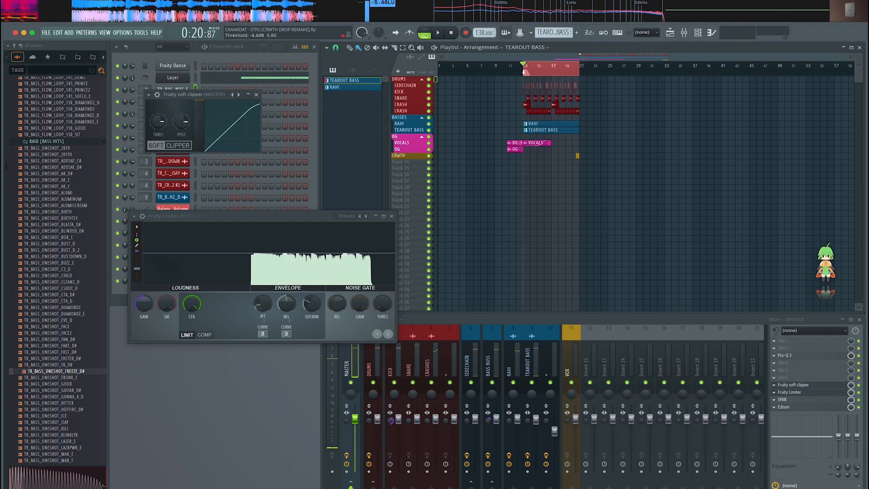
- Turn the master soft clipper's threshold back up to 0.0 dB and replay the drop twice to compare loudness and limiting
key("space")
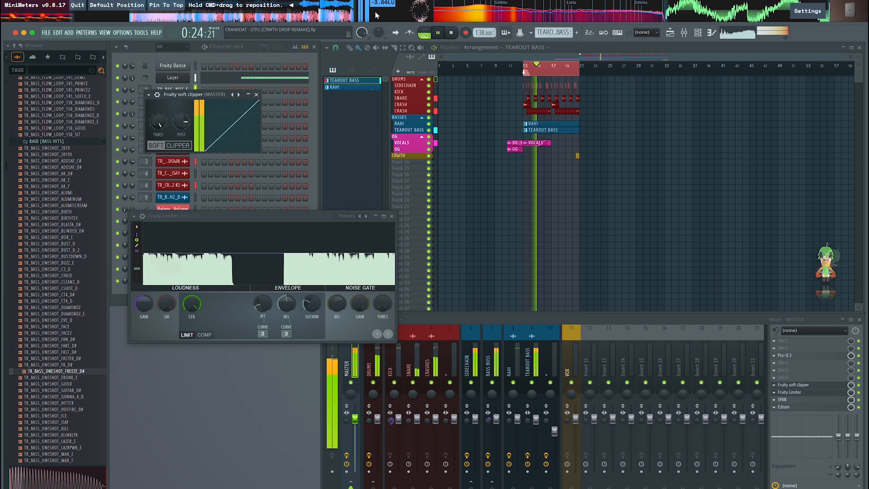
key("space")
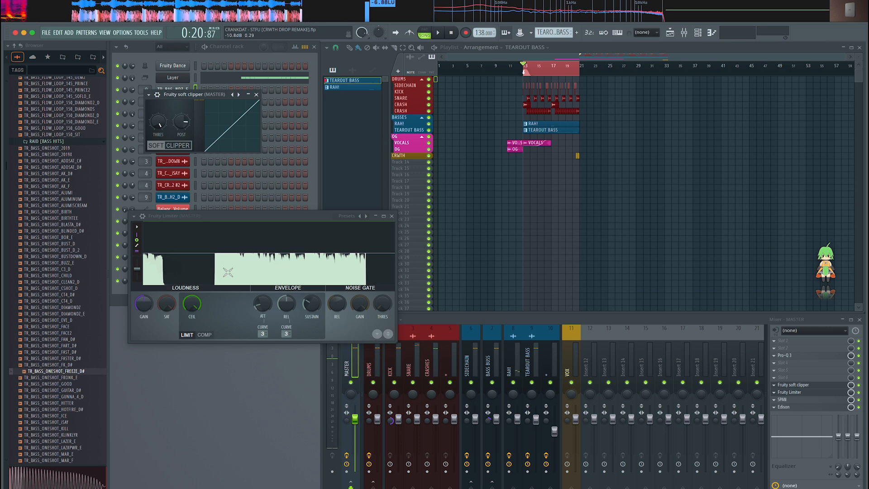
key("space")
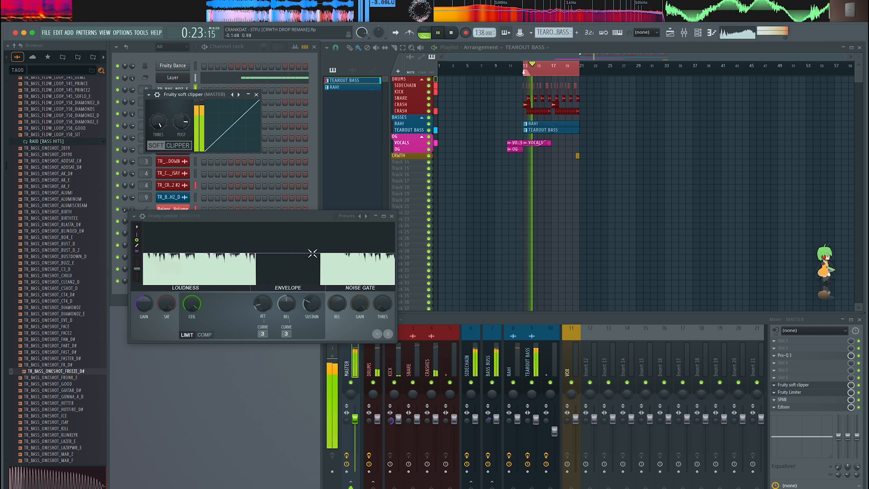
key("space")
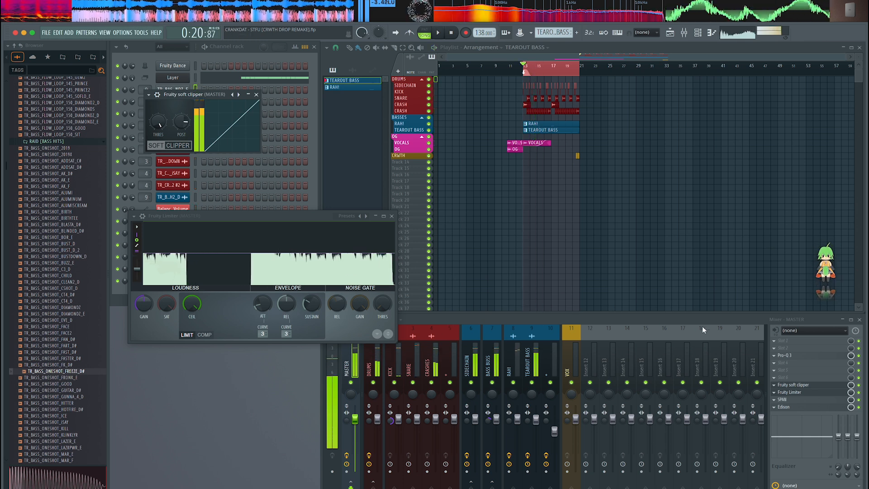
- Open the MASTER track's SPAN analyzer and play the drop to examine its spectrum and levels
left_click(823, 393)
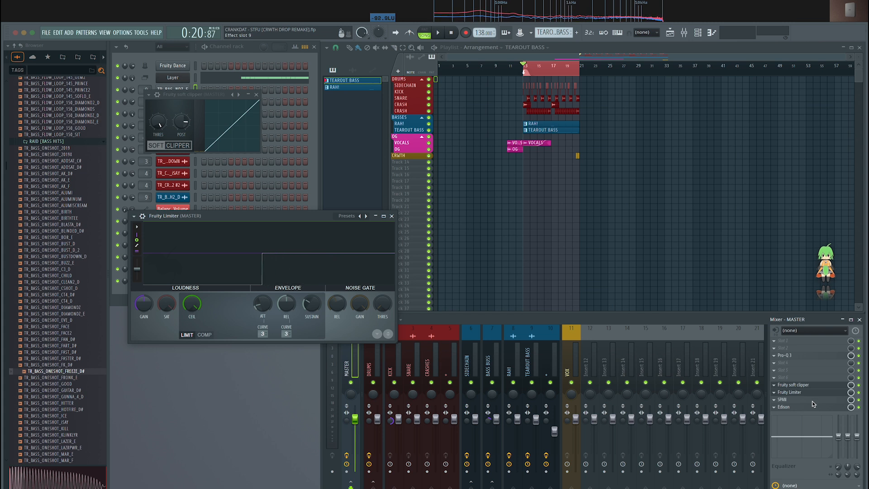
left_click(812, 401)
key("space")
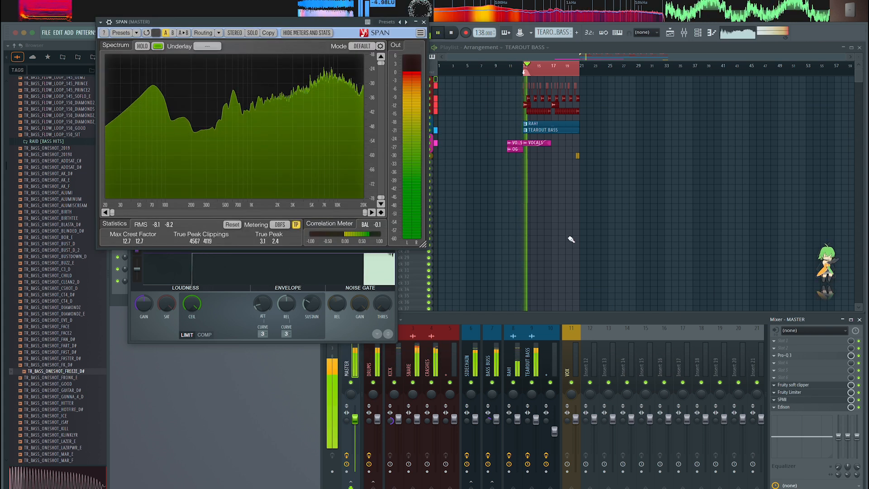
key("space")
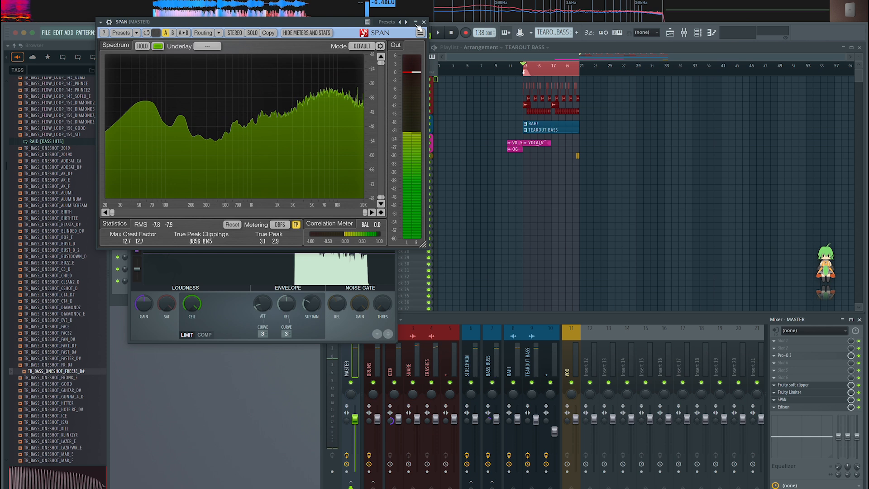
- Close the MASTER track's SPAN analyzer and briefly play the drop to watch the Fruity Limiter's level display
left_click(812, 400)
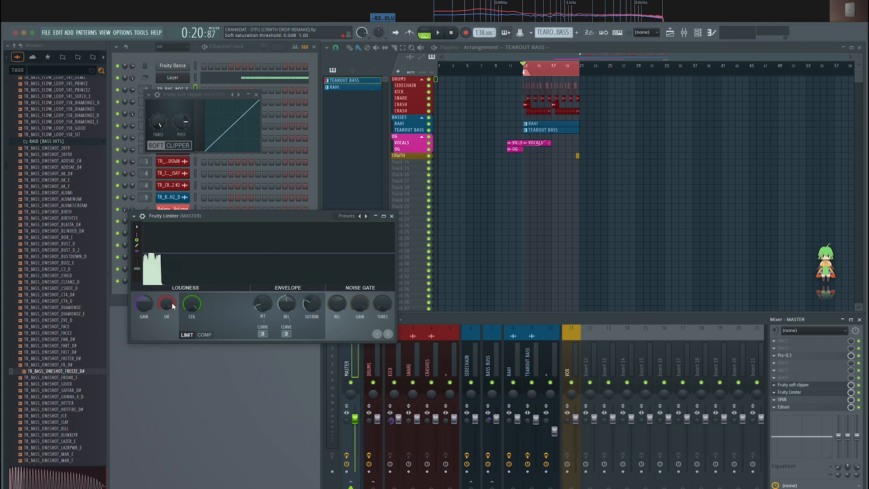
key("space")
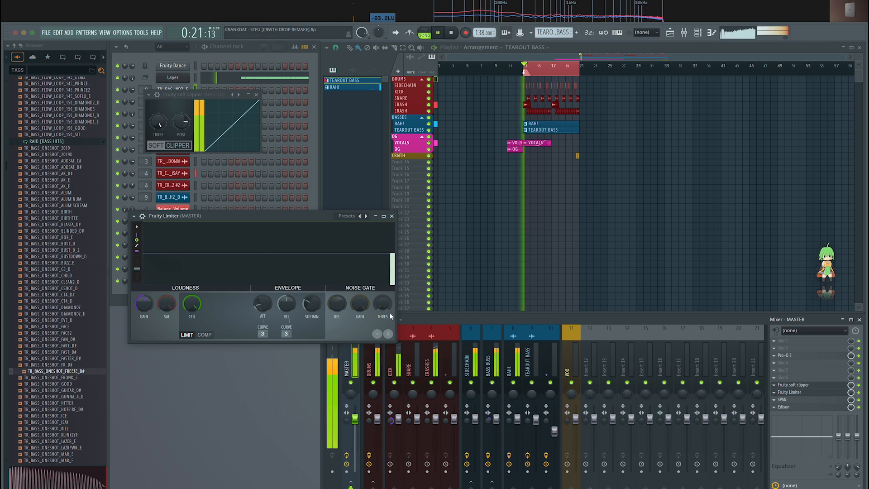
key("space")
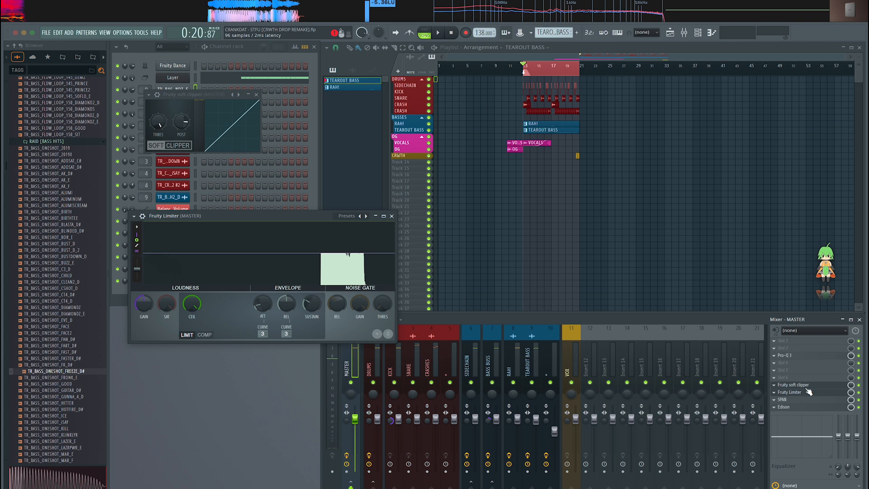
- Bring up the MASTER soft clipper and play the drop with it enabled and bypassed to compare the peaks in the limiter
left_click(793, 385)
left_click(788, 385)
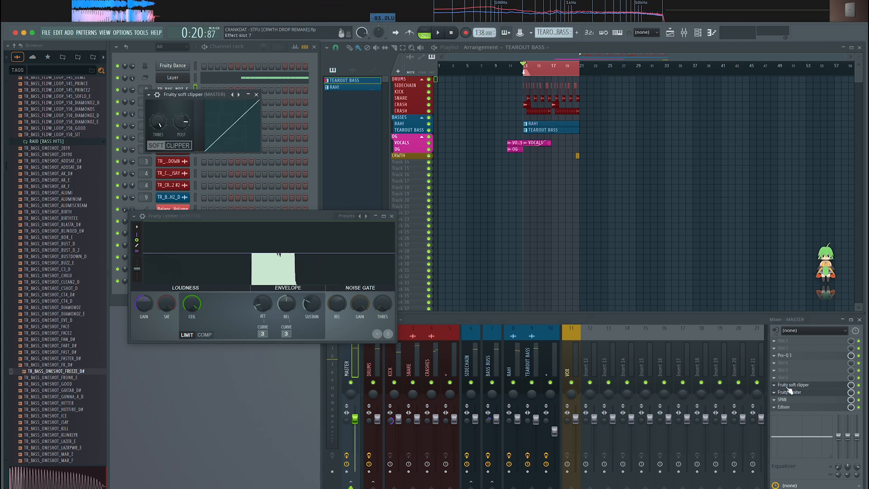
left_click_drag(205, 99, 217, 104)
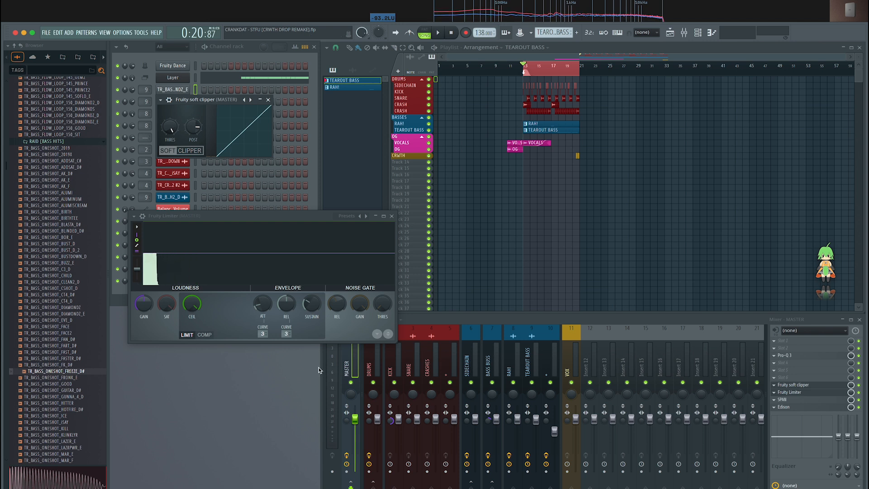
key("space")
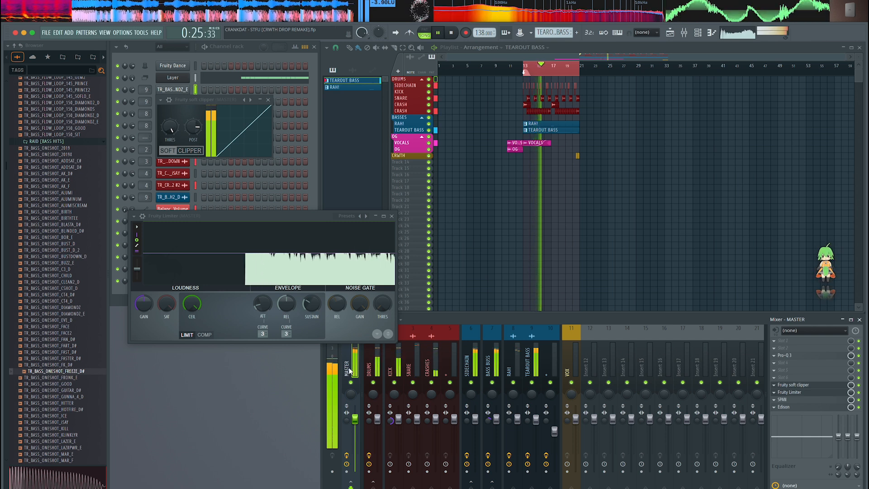
key("space")
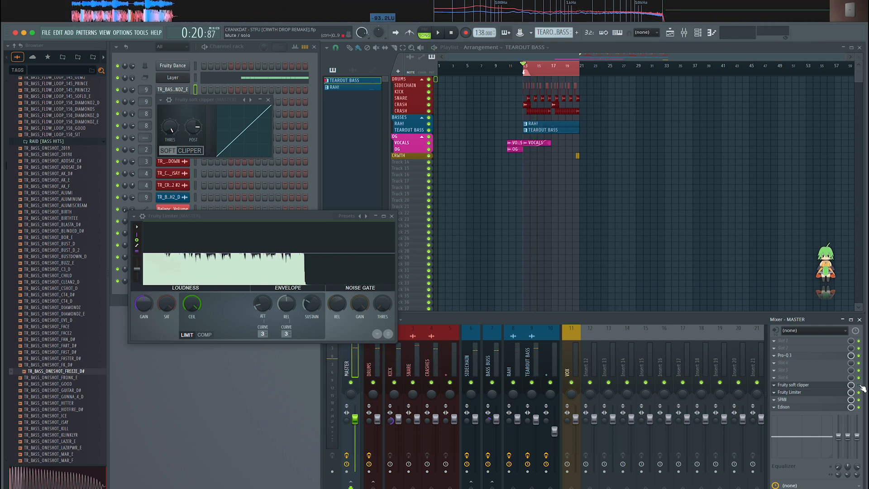
key("space")
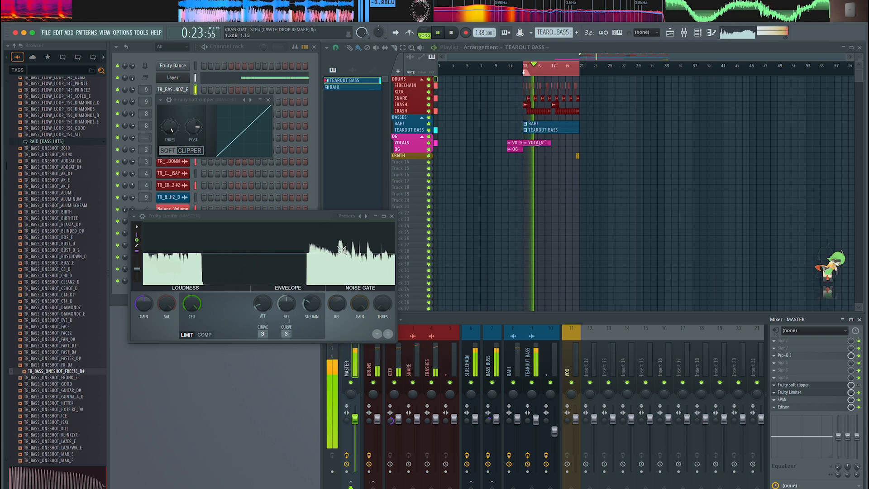
key("space")
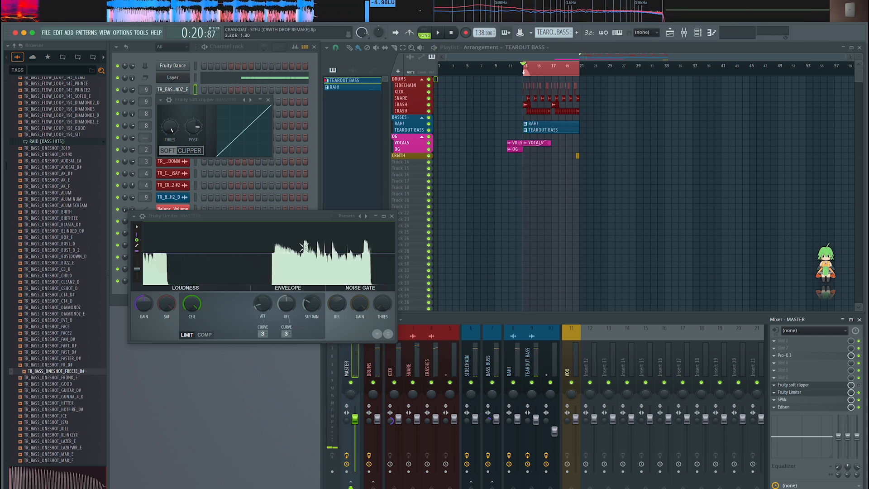
- Play the drop through from bar 13 and close the MASTER limiter and soft clipper windows
key("space")
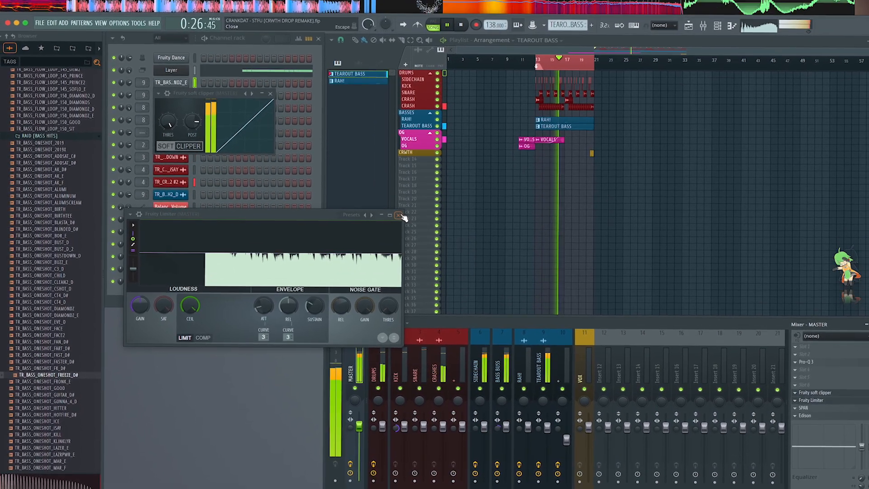
left_click(398, 215)
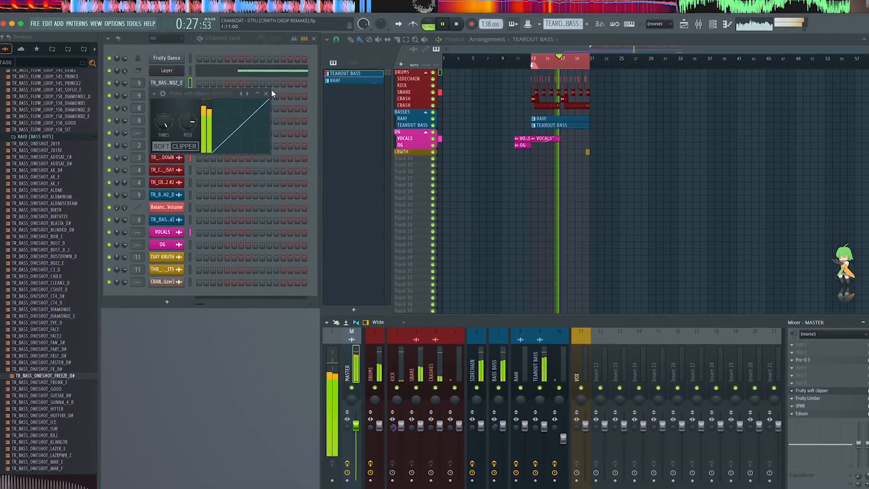
left_click(271, 93)
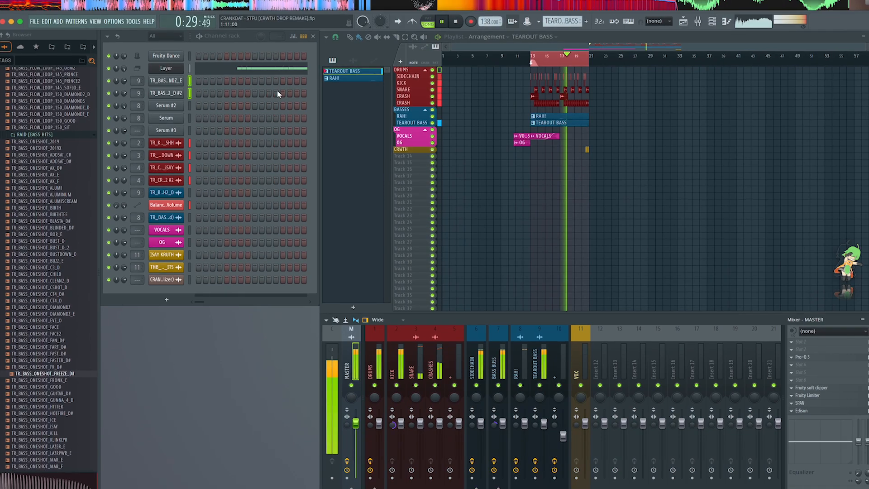
scroll(565, 144, "up", 4)
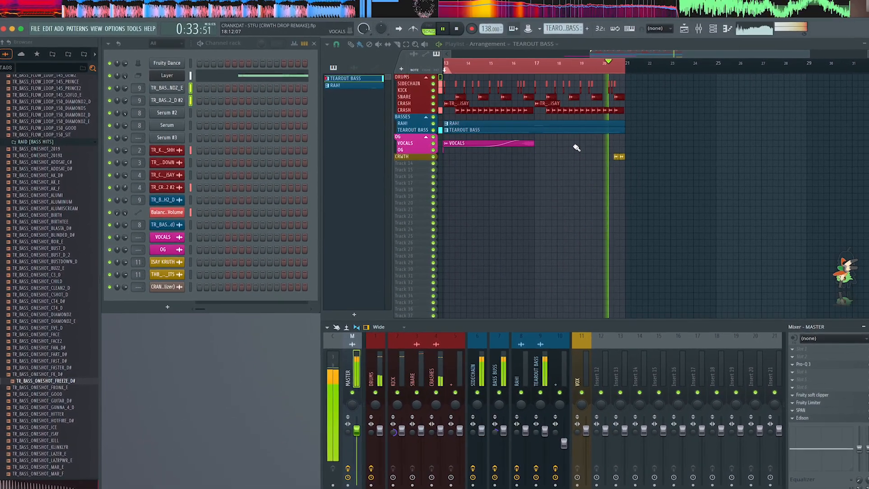
key("space")
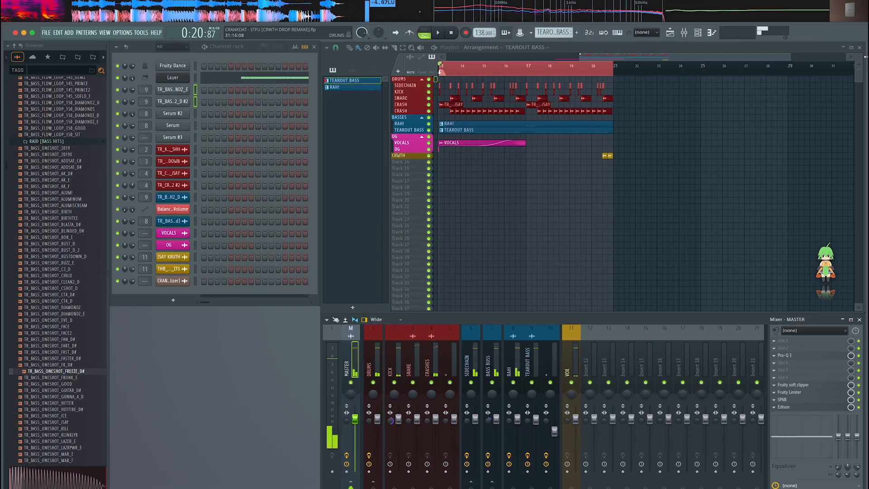
- Enlarge the playlist tracks and open the RAH! pattern in the piano roll to examine and audition its opening note
left_click_drag(858, 57, 841, 68)
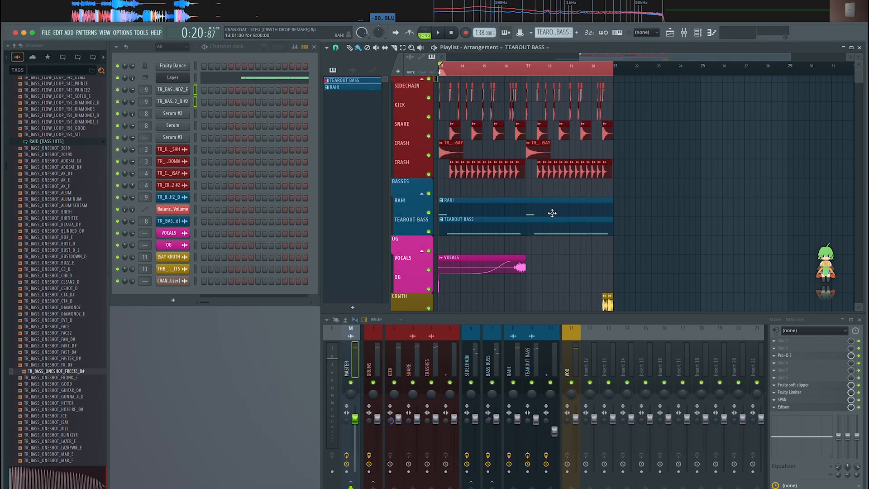
scroll(445, 232, "up", 4)
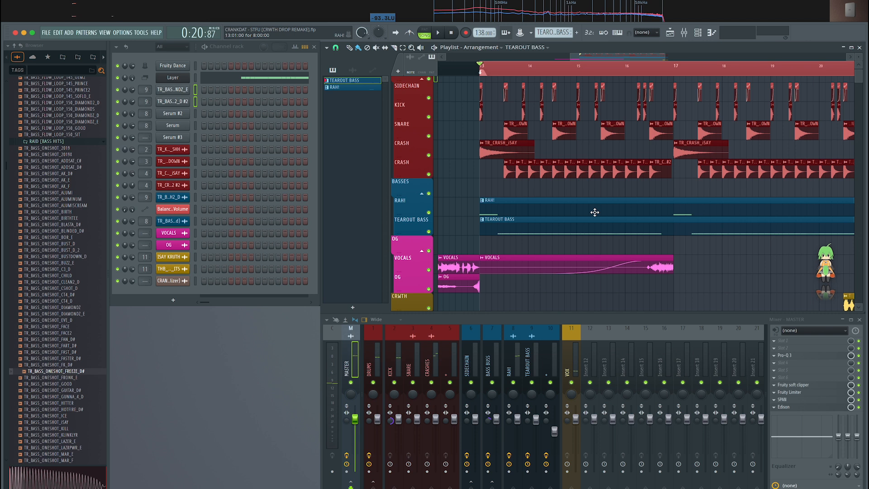
double_click(492, 214)
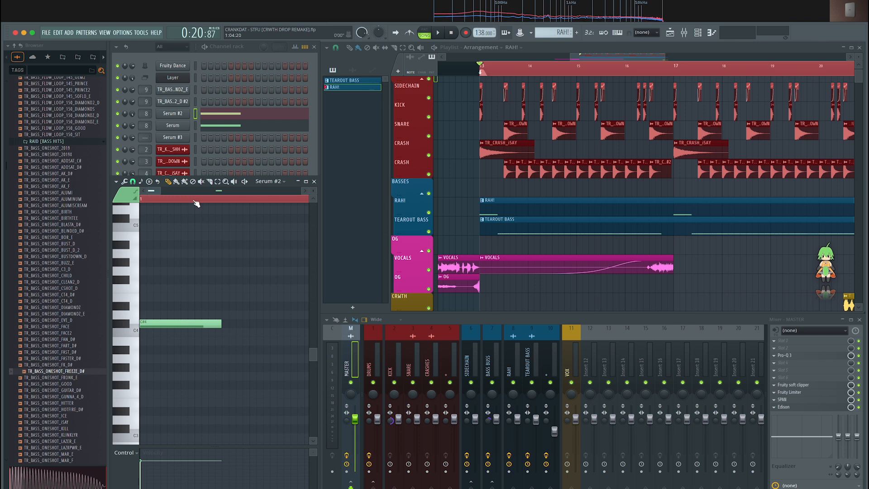
left_click_drag(196, 204, 62, 221)
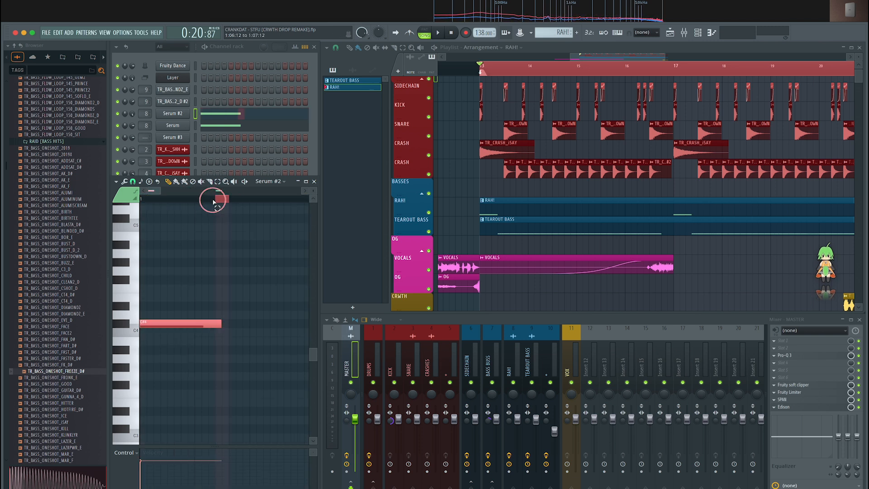
left_click(223, 205)
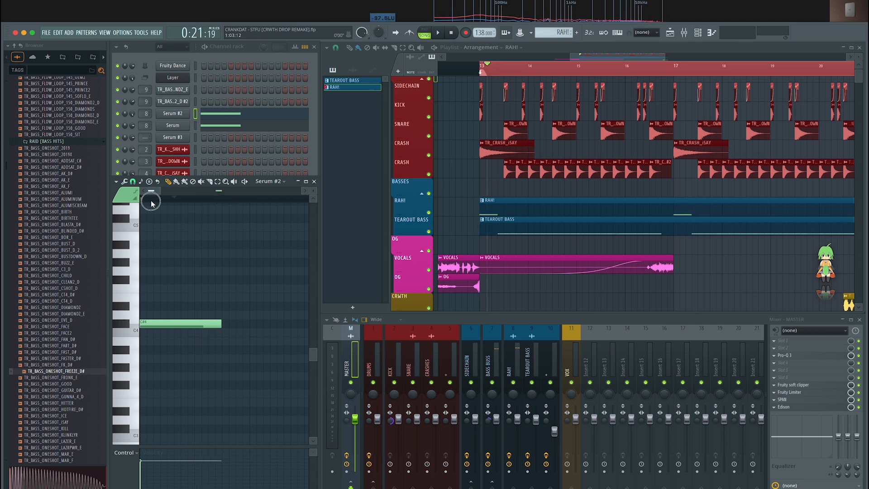
key("space")
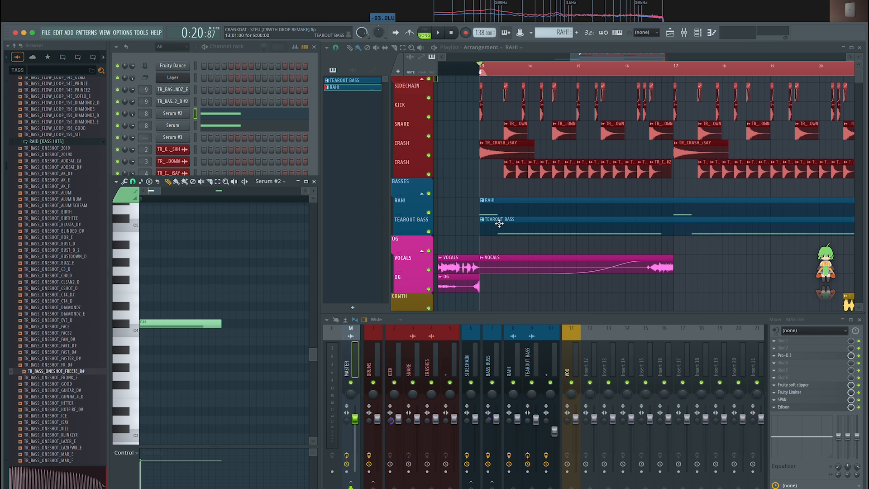
- Open the TEAROUT BASS pattern in the piano roll and set the piano roll snap to 1/3 step
left_click(499, 224)
scroll(129, 357, "up", 6)
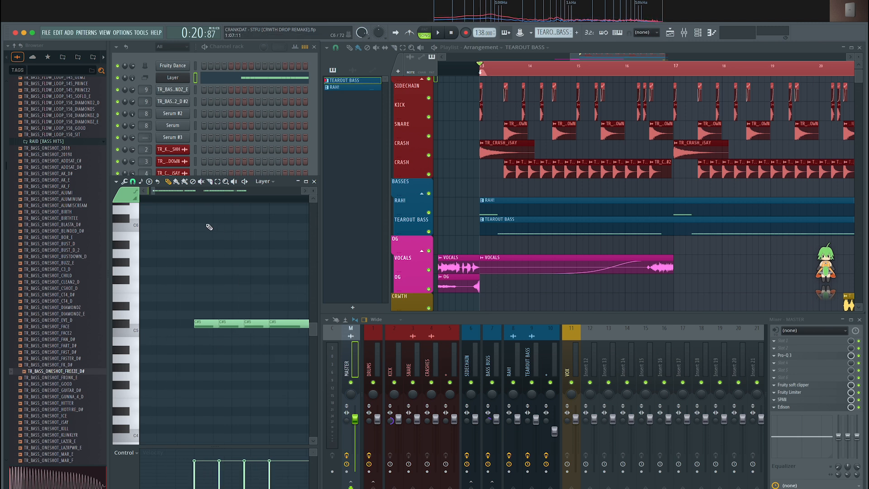
left_click(133, 181)
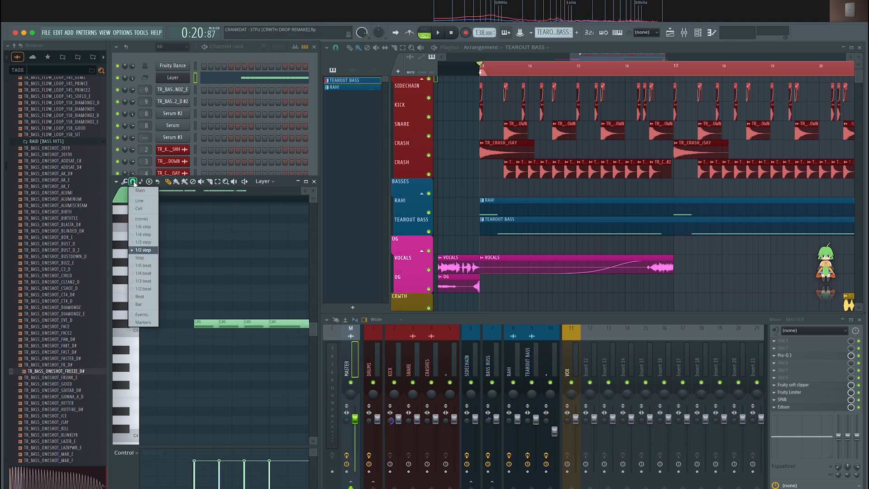
left_click(140, 242)
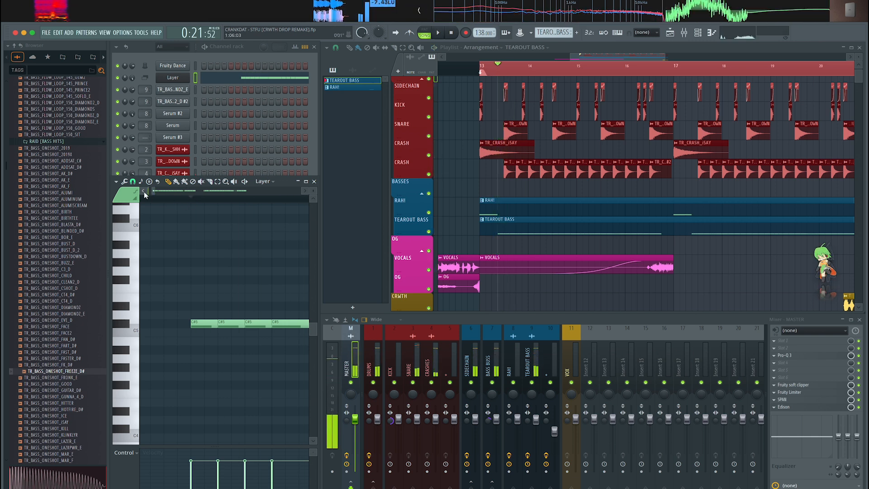
- Set the piano roll snap to 1/6 beat and play the first group of short TEAROUT BASS notes
left_click(124, 181)
left_click(125, 183)
left_click(133, 182)
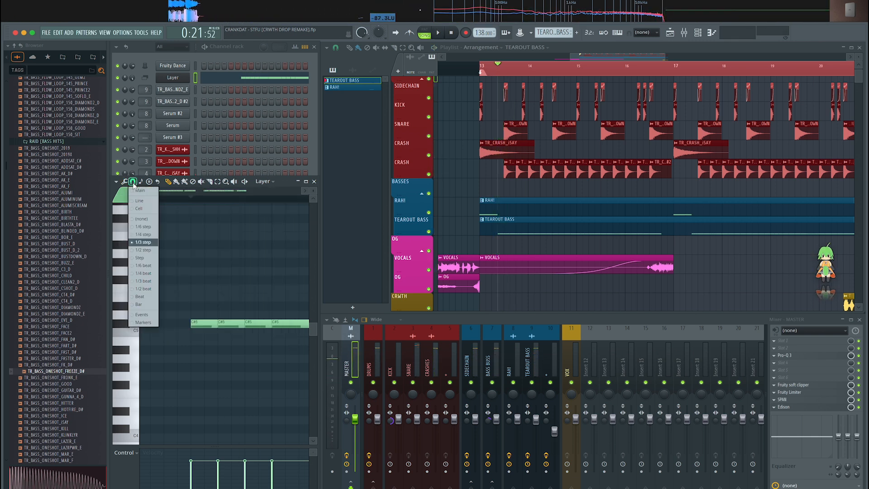
left_click(143, 267)
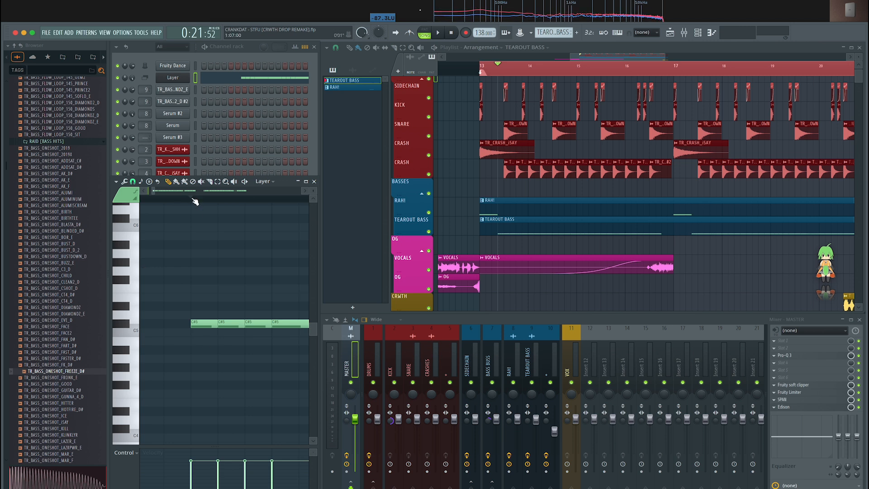
key("space")
key("space")
- Play from the first longer TEAROUT BASS note and replay it with the piano roll snap set to 1/2 beat
scroll(208, 253, "down", 5)
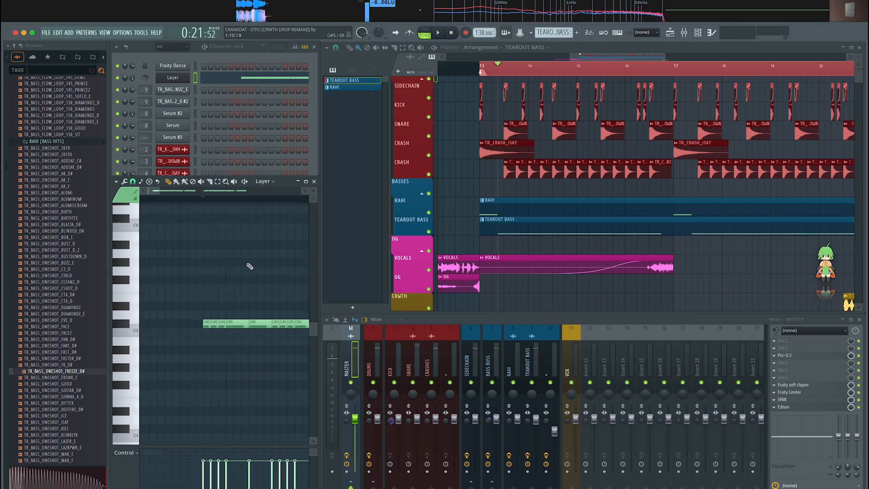
scroll(249, 266, "up", 3)
left_click(209, 201)
key("space")
key("space")
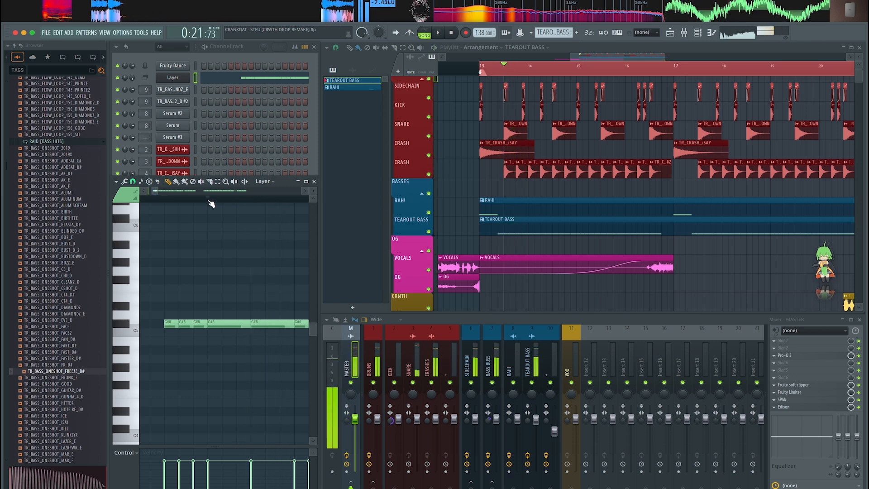
left_click(125, 182)
left_click(132, 181)
left_click(132, 181)
left_click(152, 290)
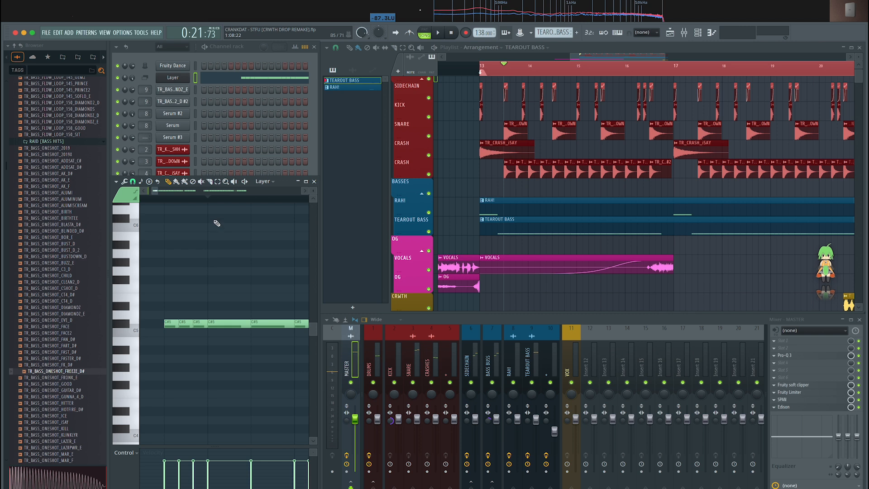
key("space")
key("space")
- Set the snap back to 1/6 beat, play the second group of short bass notes and examine the whole rhythm
scroll(194, 300, "down", 5)
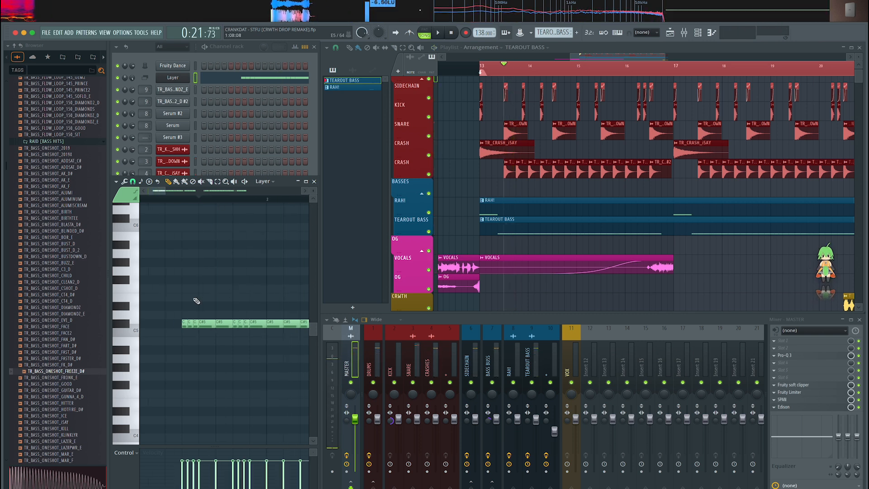
scroll(235, 313, "up", 3)
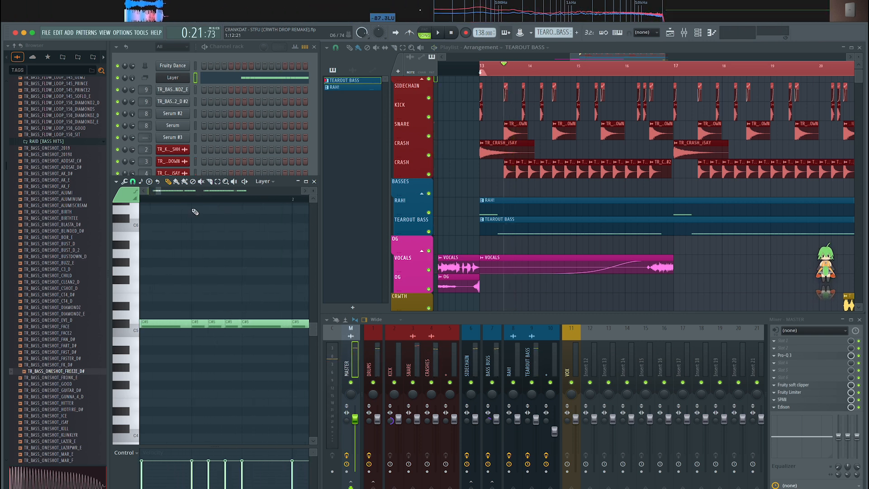
left_click(140, 181)
left_click(146, 271)
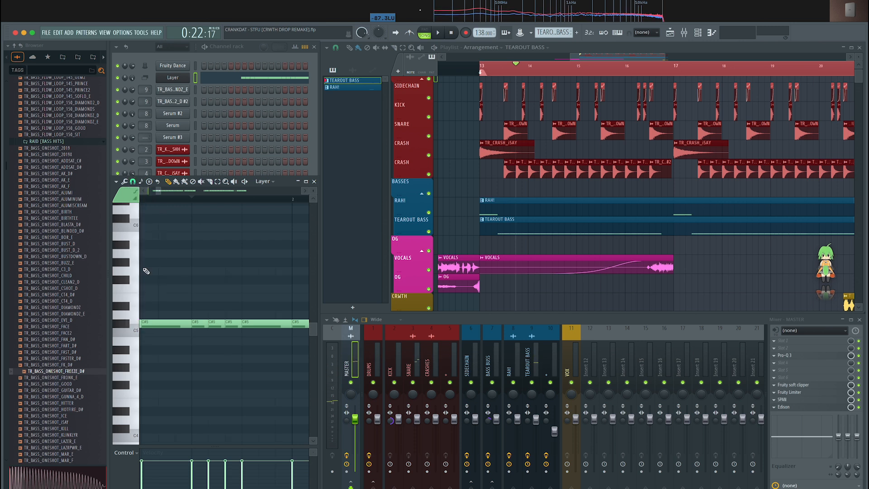
key("space")
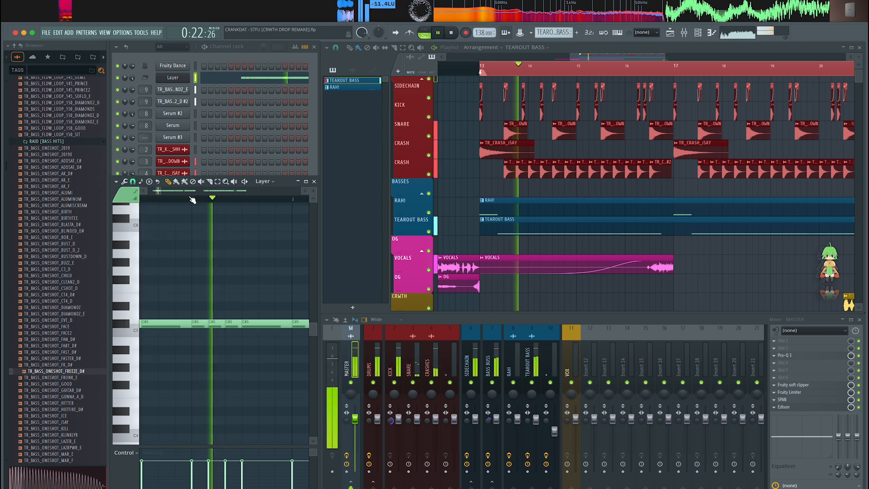
key("space")
scroll(218, 242, "down", 3)
scroll(246, 253, "down", 2)
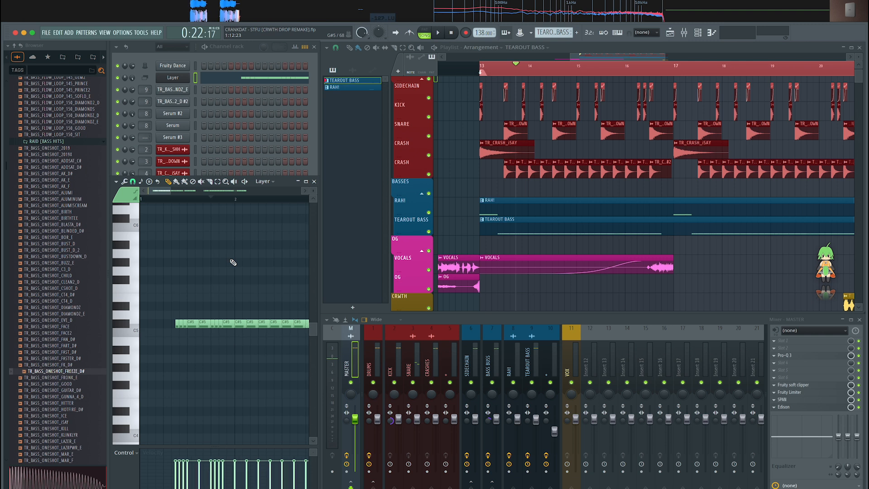
scroll(231, 317, "down", 1)
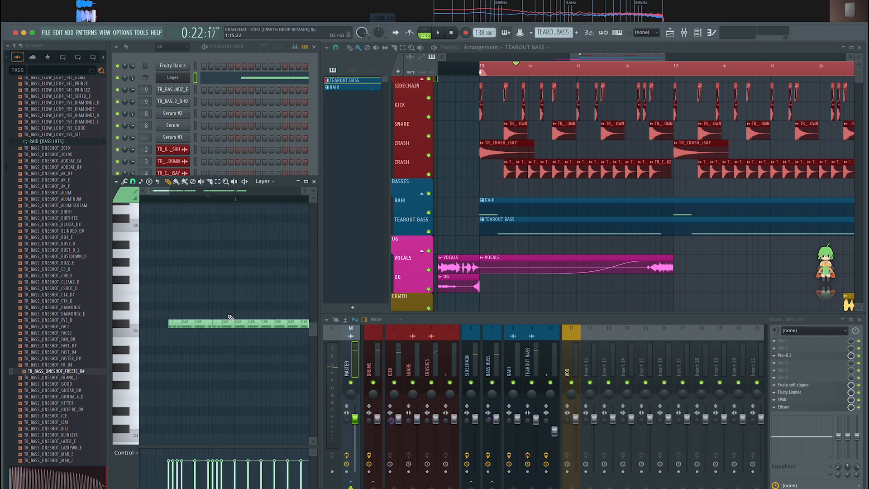
scroll(230, 318, "down", 4)
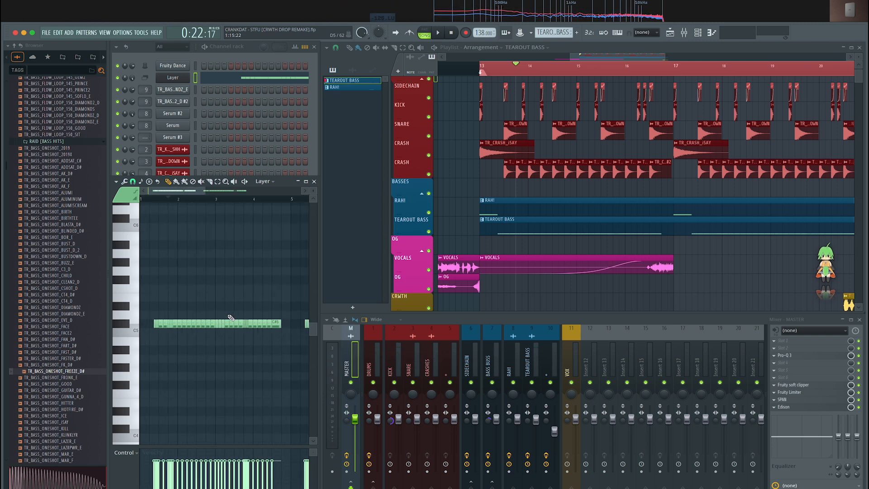
- Play the longer TEAROUT BASS notes from bar 3 and replay them with the piano roll snap set to 1/3 beat
scroll(254, 303, "up", 4)
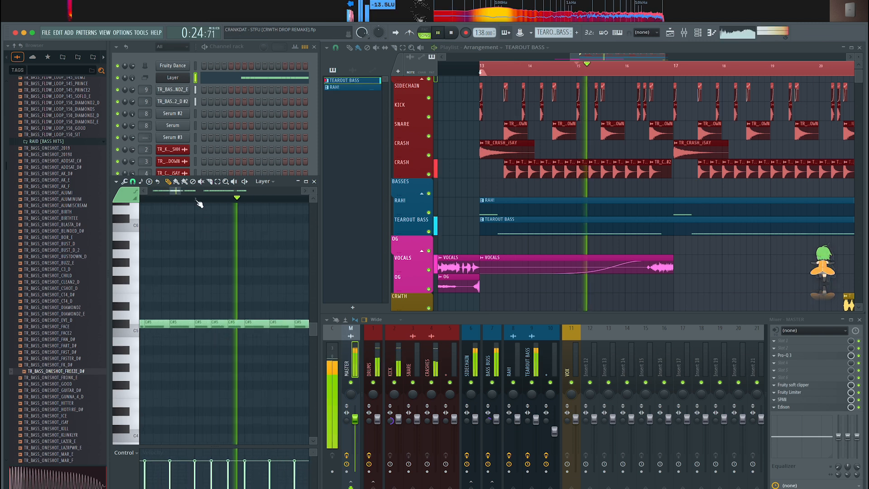
left_click(125, 182)
left_click(133, 182)
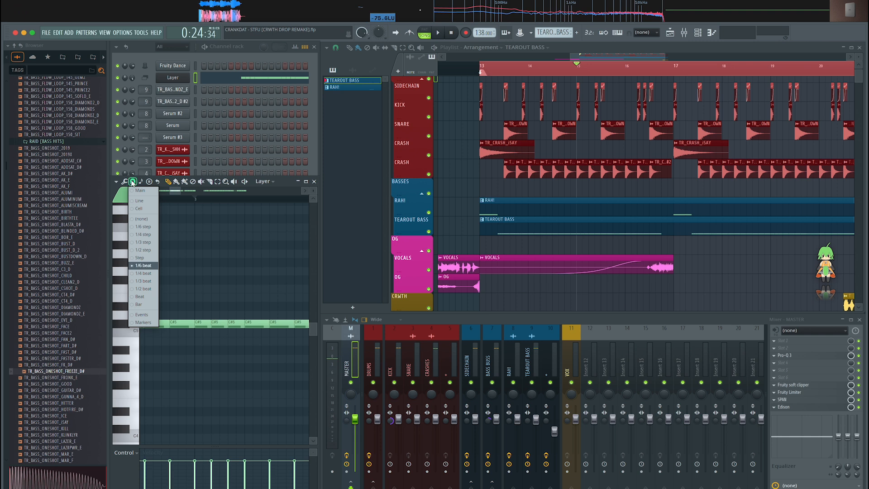
left_click(151, 283)
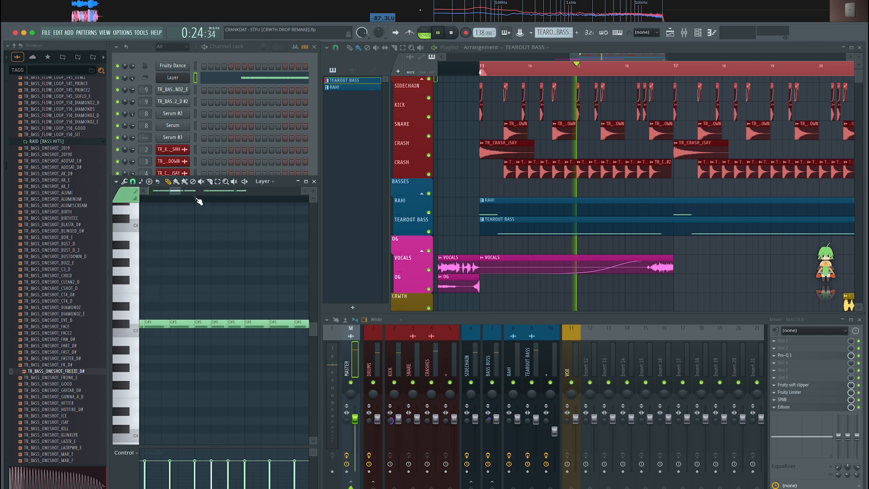
key("space")
key("space")
key("space")
key("space")
- Play from the group of short TEAROUT BASS notes near the end of bar 3 and set the piano roll snap to 1/4 step
scroll(173, 294, "down", 2)
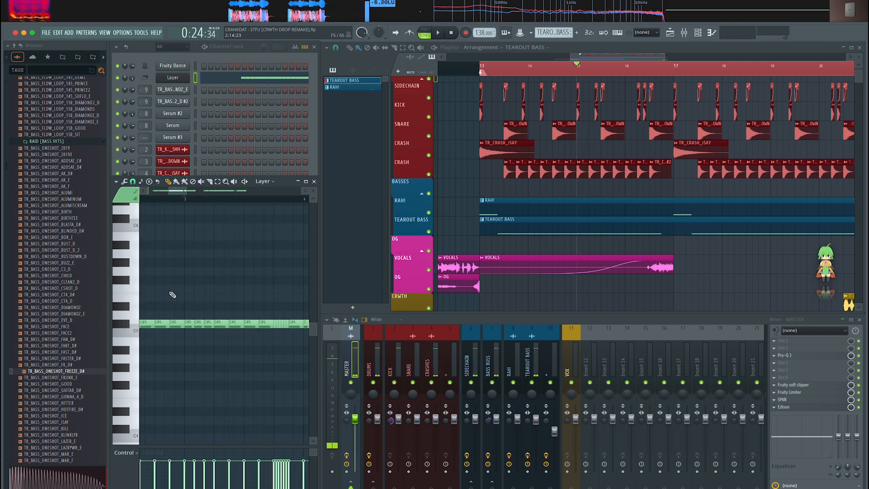
scroll(253, 303, "up", 2)
scroll(253, 302, "down", 2)
scroll(157, 345, "up", 2)
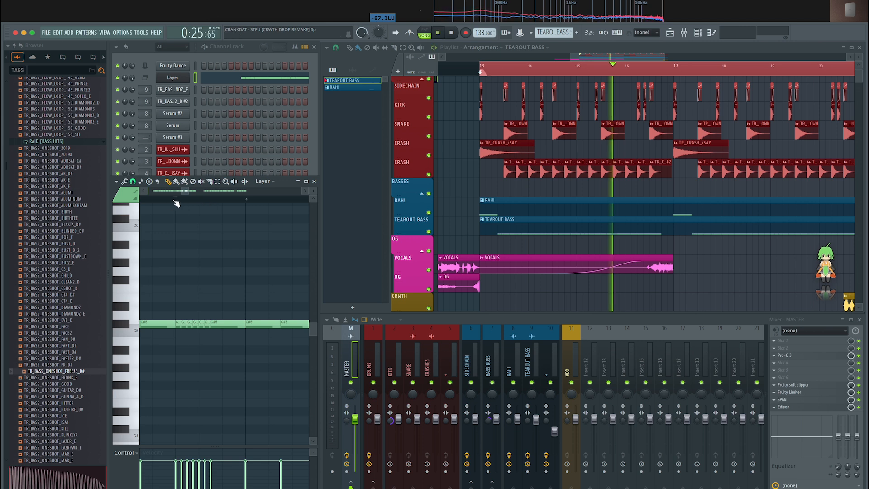
left_click(133, 181)
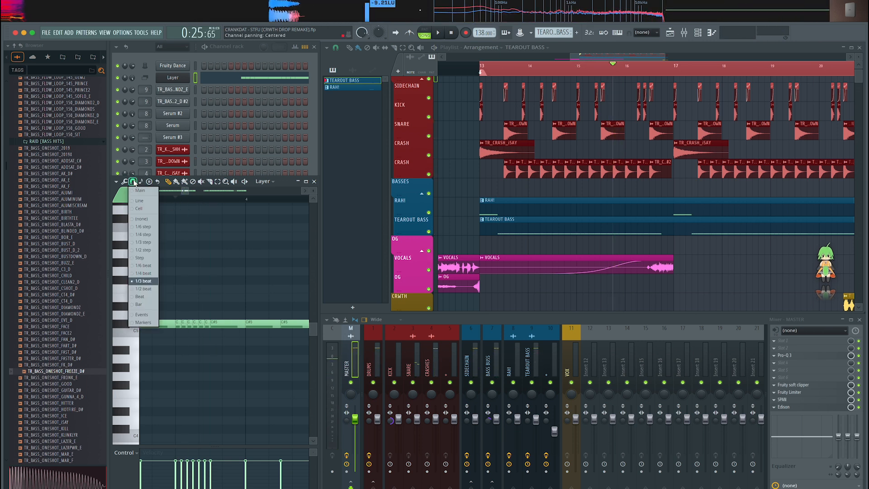
left_click(146, 234)
scroll(174, 295, "up", 3)
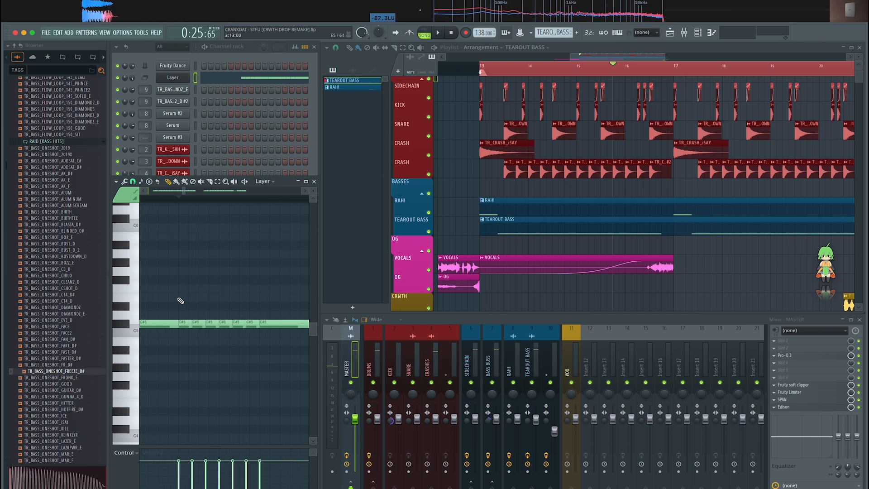
- Try the piano roll snap at 1/3 step and at a full step against the short bass notes
left_click(133, 181)
left_click(143, 243)
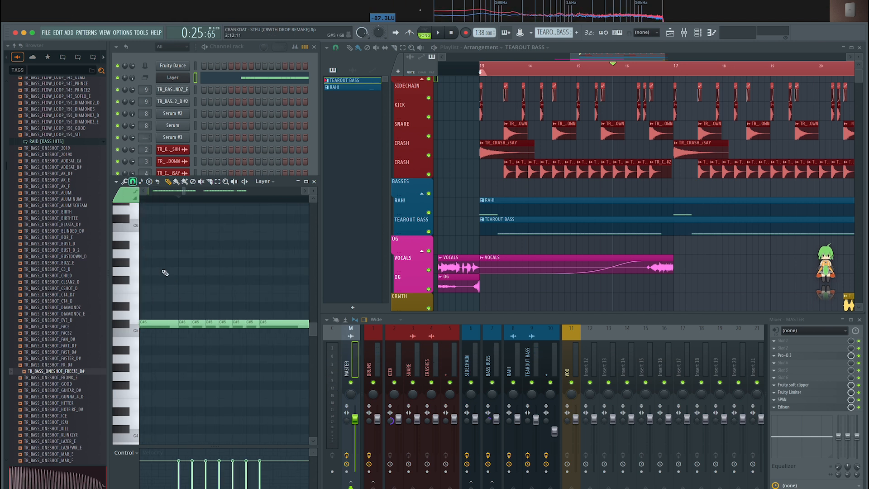
left_click(132, 181)
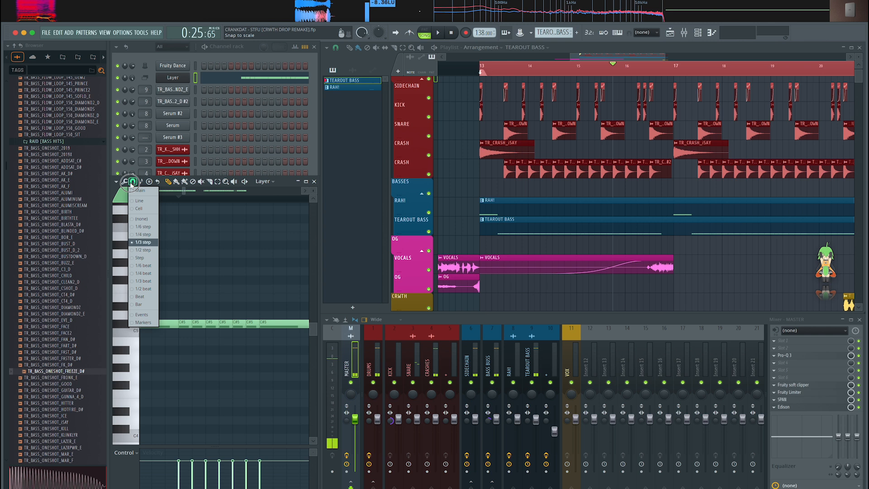
left_click(143, 257)
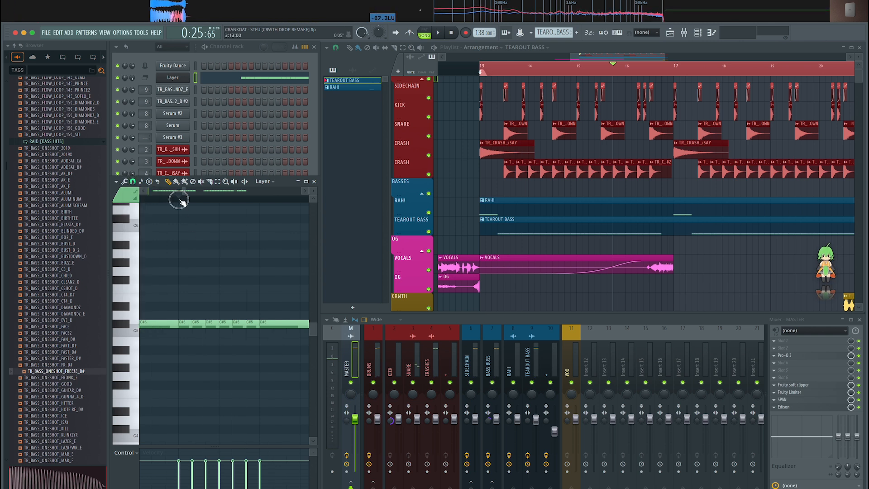
- Return the piano roll snap to 1/4 step and examine the short bass notes against the grid
scroll(202, 256, "down", 3)
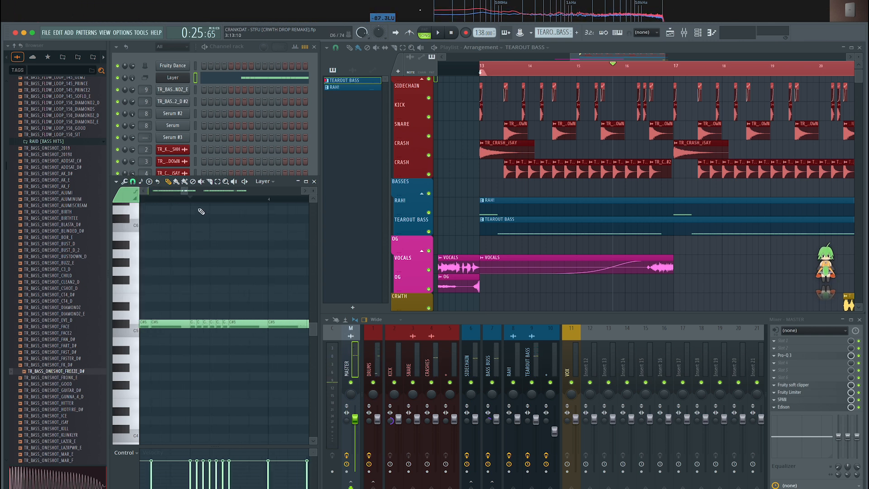
left_click(132, 181)
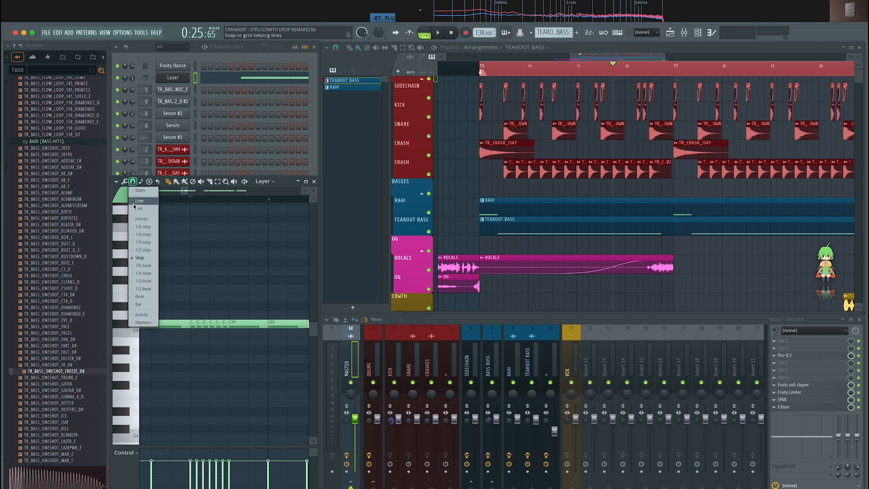
left_click(140, 235)
scroll(201, 218, "up", 1)
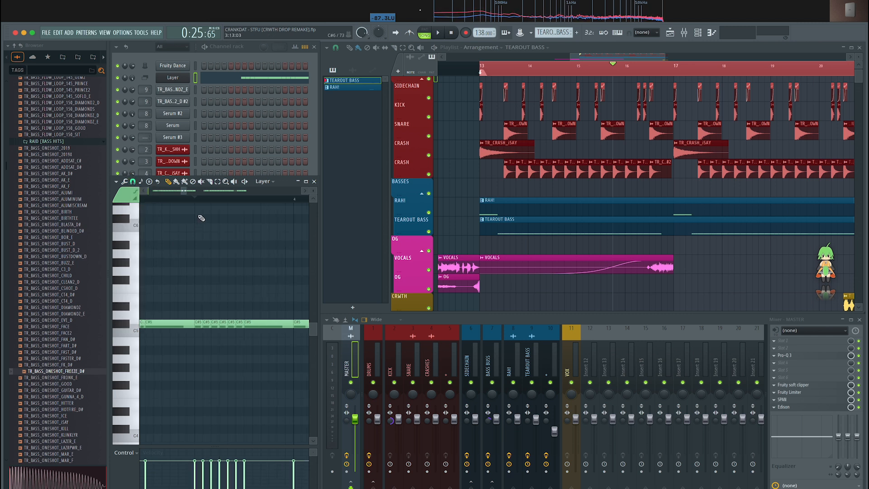